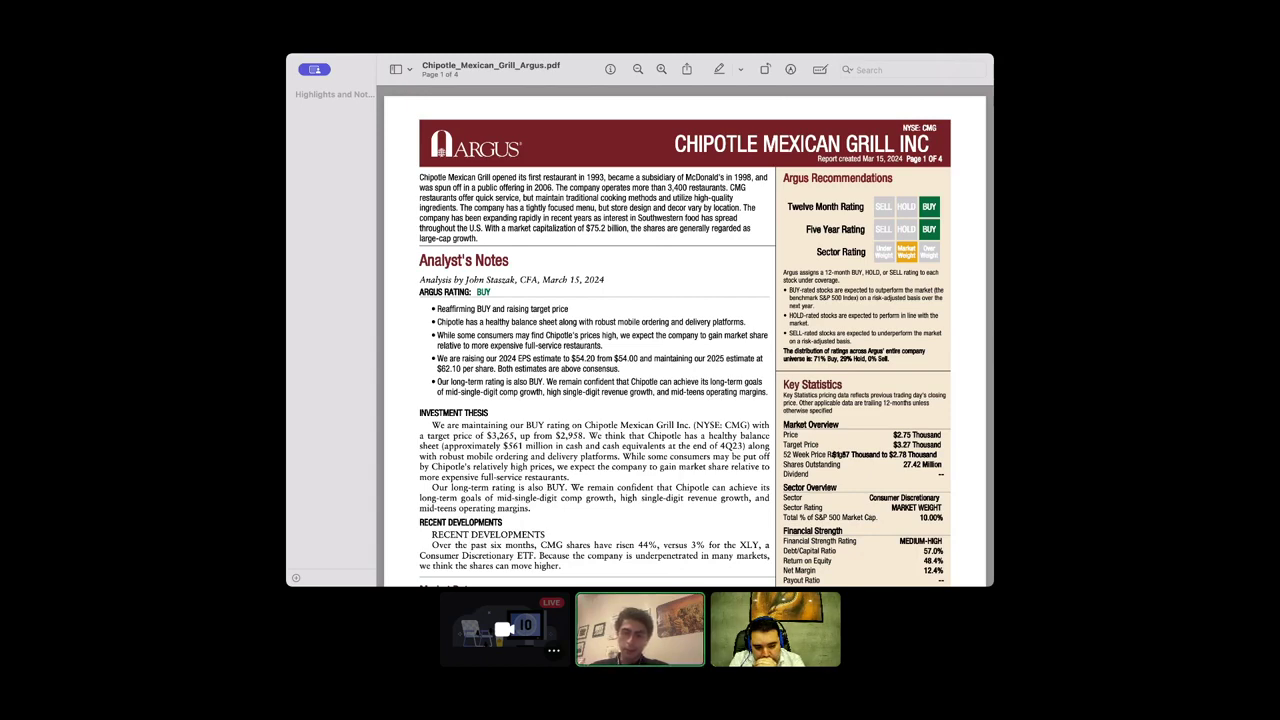
Read page 1 of the Chipotle Argus report, covering the Analyst's Notes, Key Statistics and the Market Data charts for price, EPS and revenue.
scroll(680, 340, down, 3)
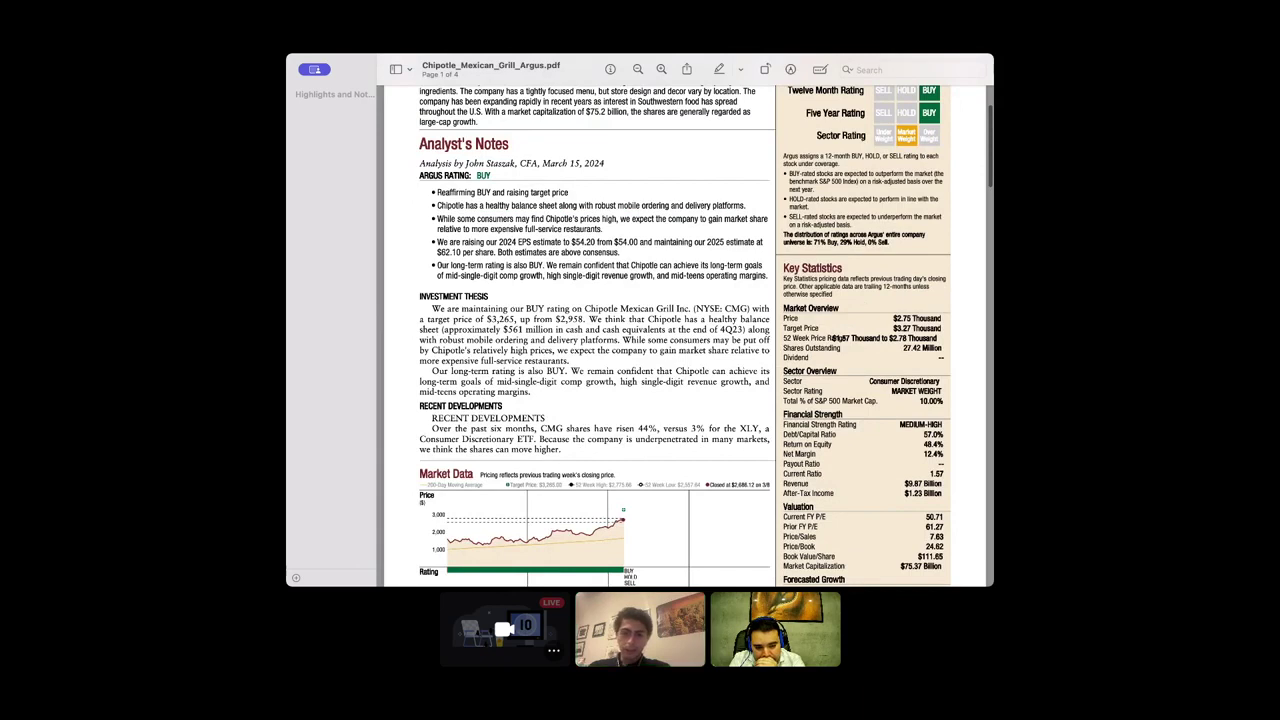
scroll(680, 340, up, 1)
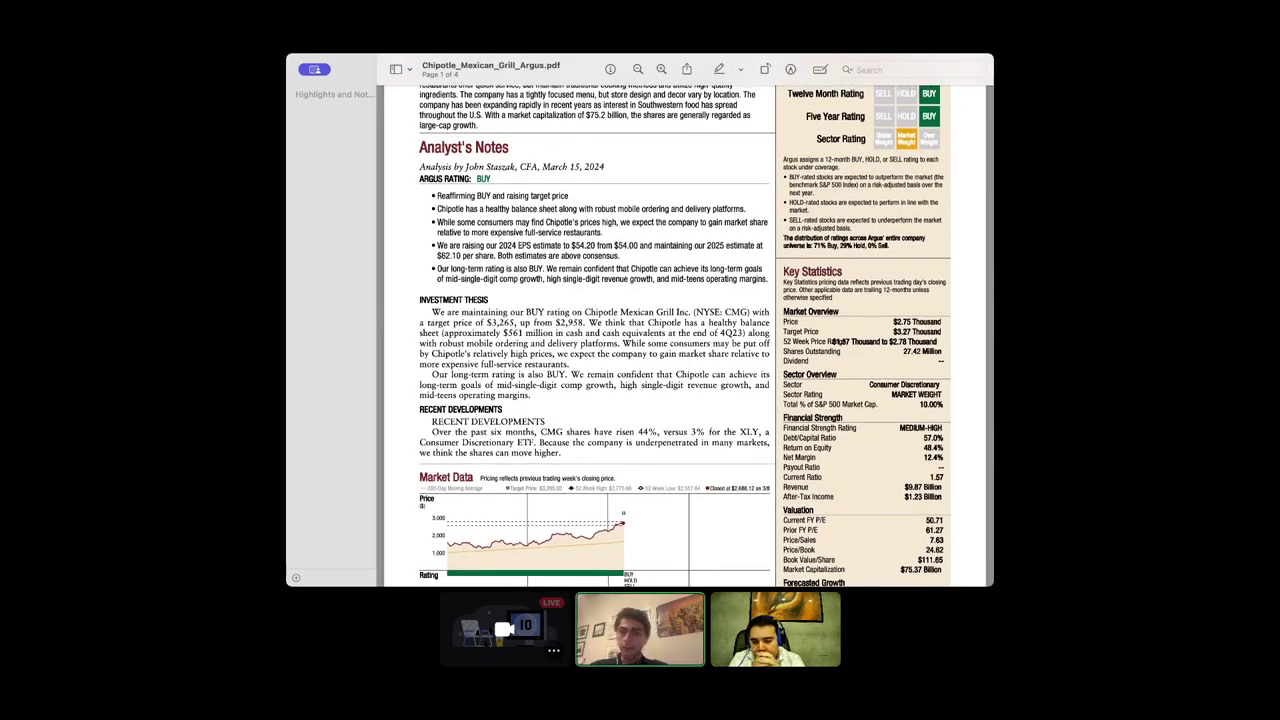
scroll(680, 340, down, 2)
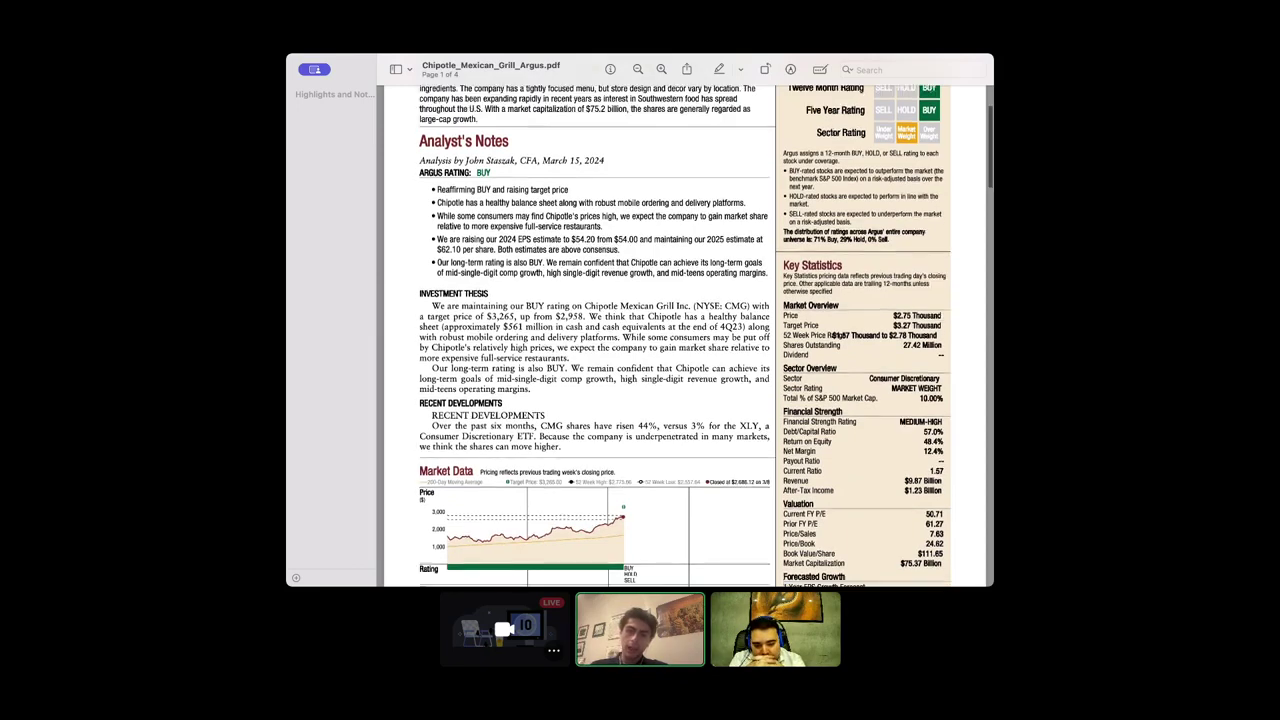
scroll(680, 340, up, 1)
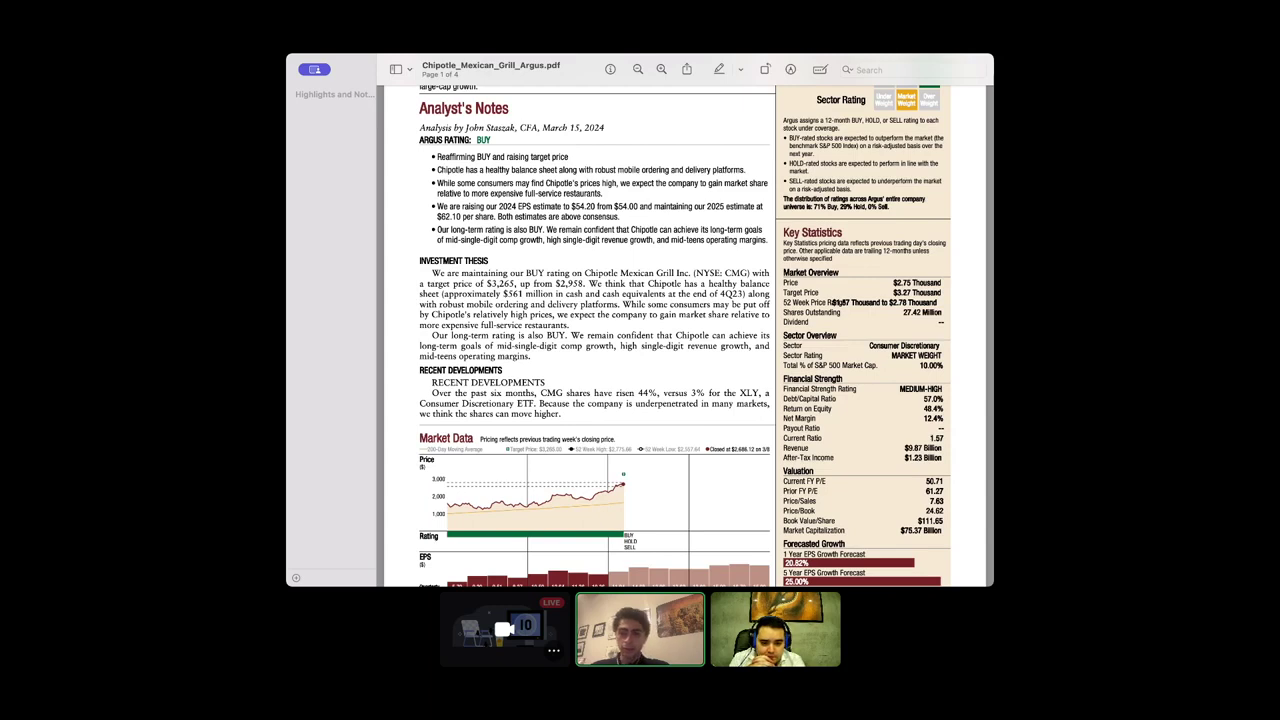
scroll(680, 330, down, 2)
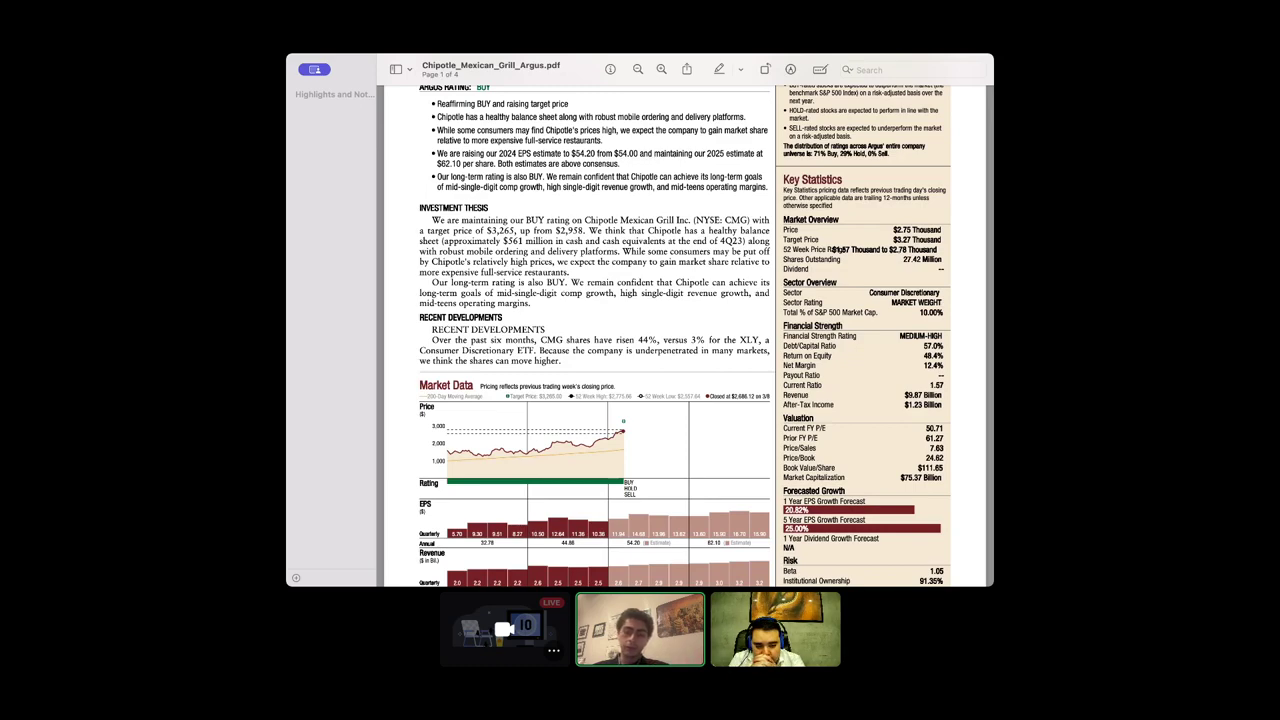
scroll(668, 336, down, 5)
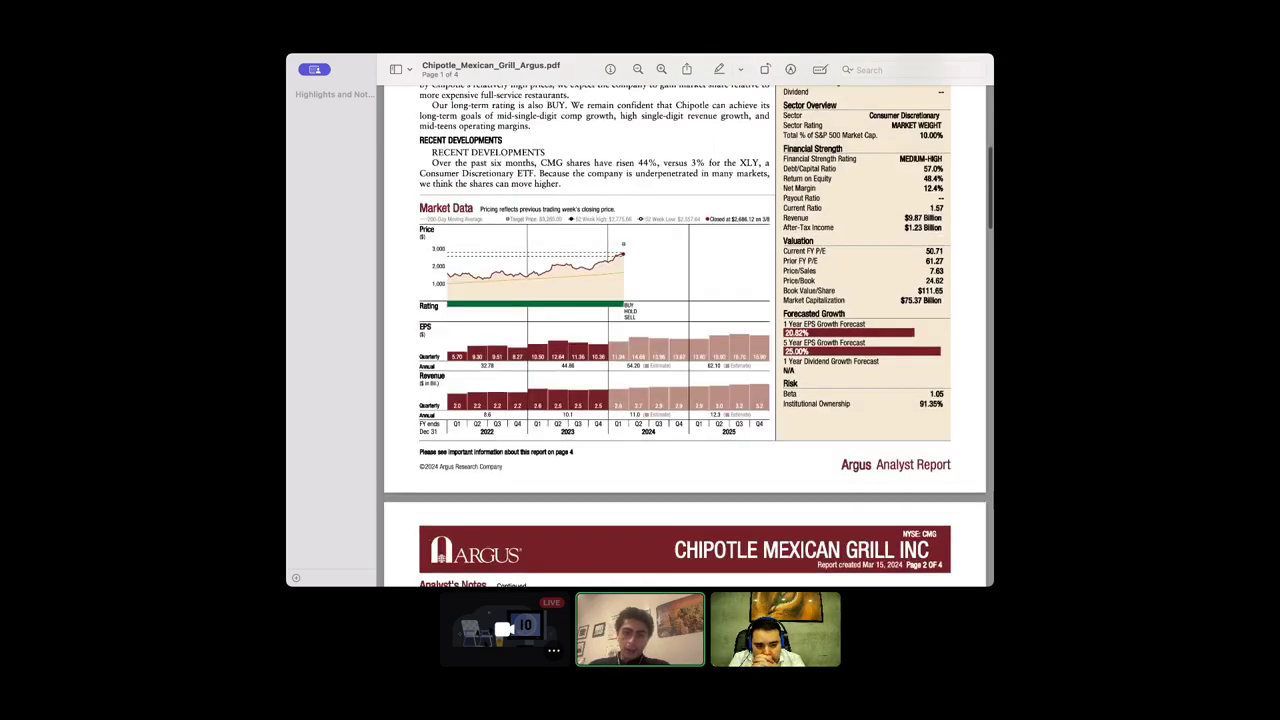
scroll(685, 336, down, 3)
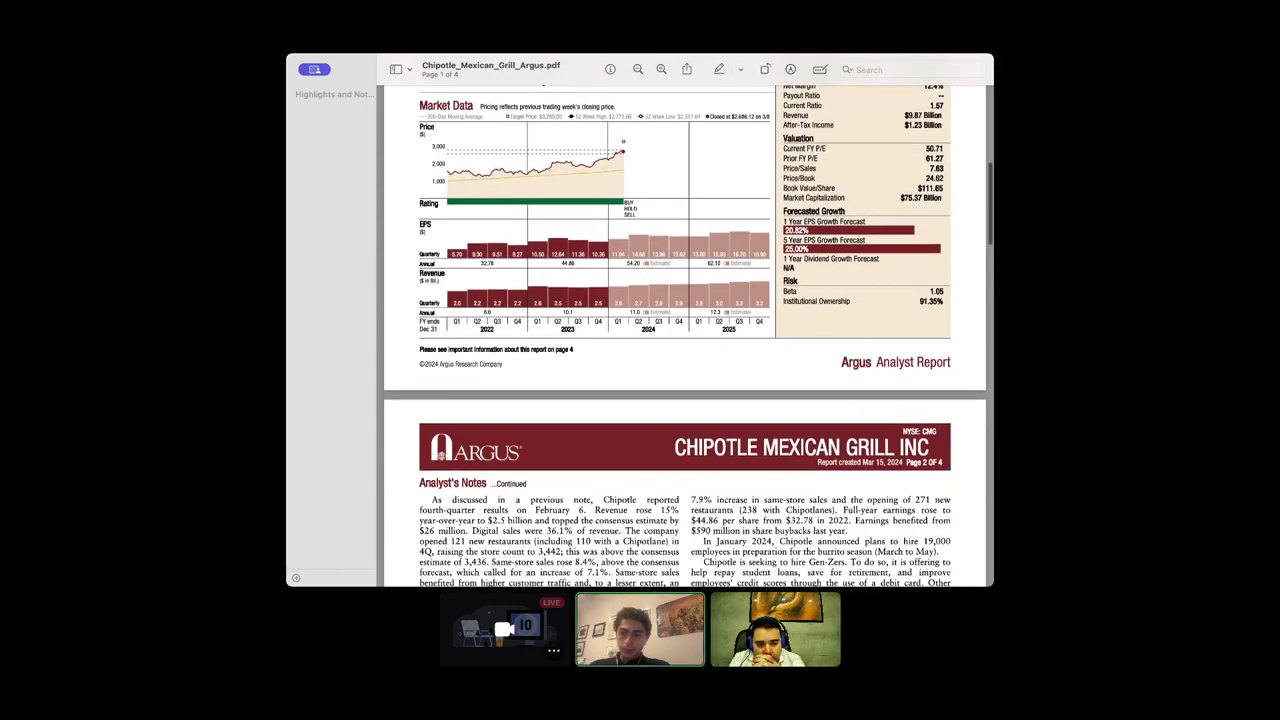
scroll(686, 336, up, 2)
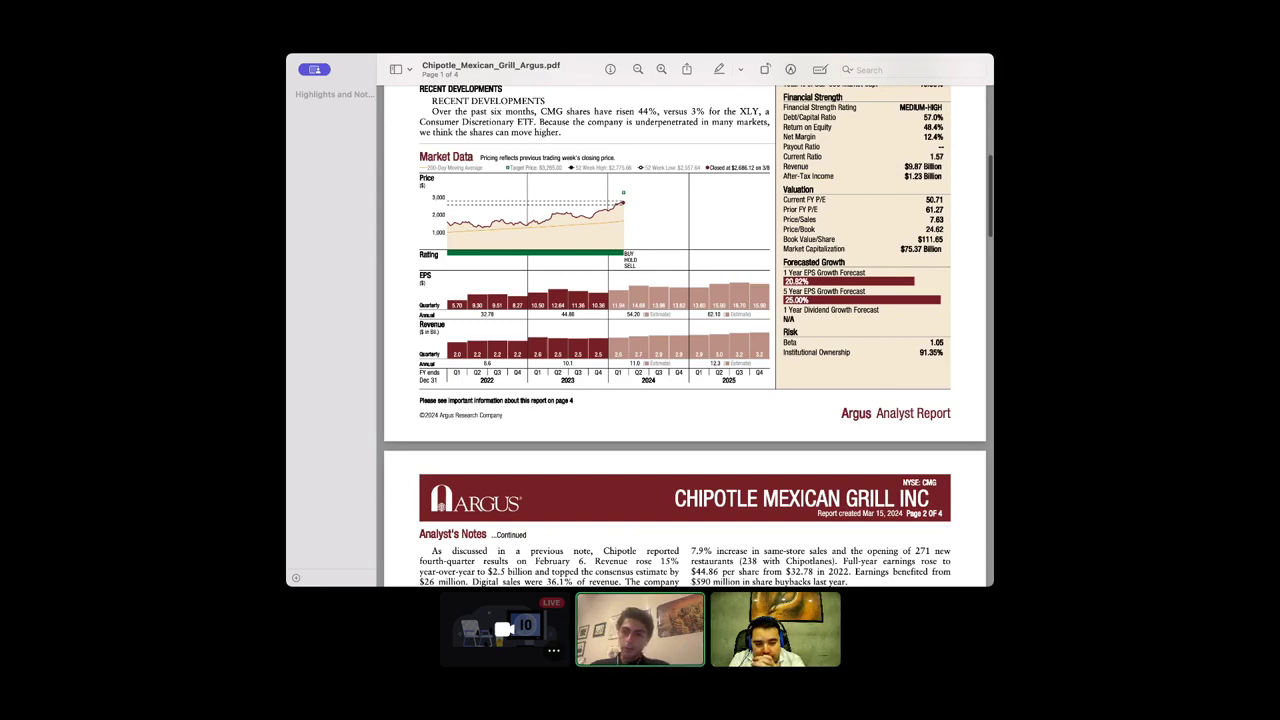
Read the continued Analyst's Notes on page 2 of the Chipotle report, including Earnings & Growth Analysis and Financial Strength & Dividend.
scroll(685, 335, down, 5)
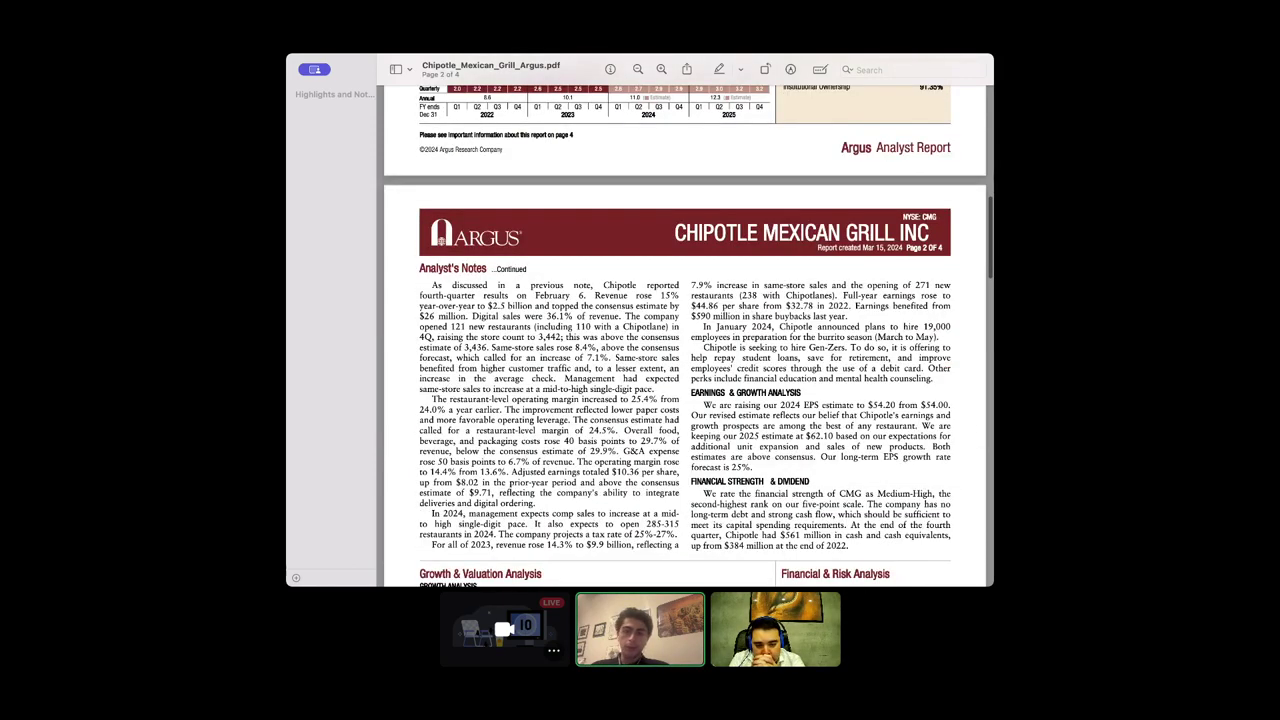
scroll(685, 335, down, 1)
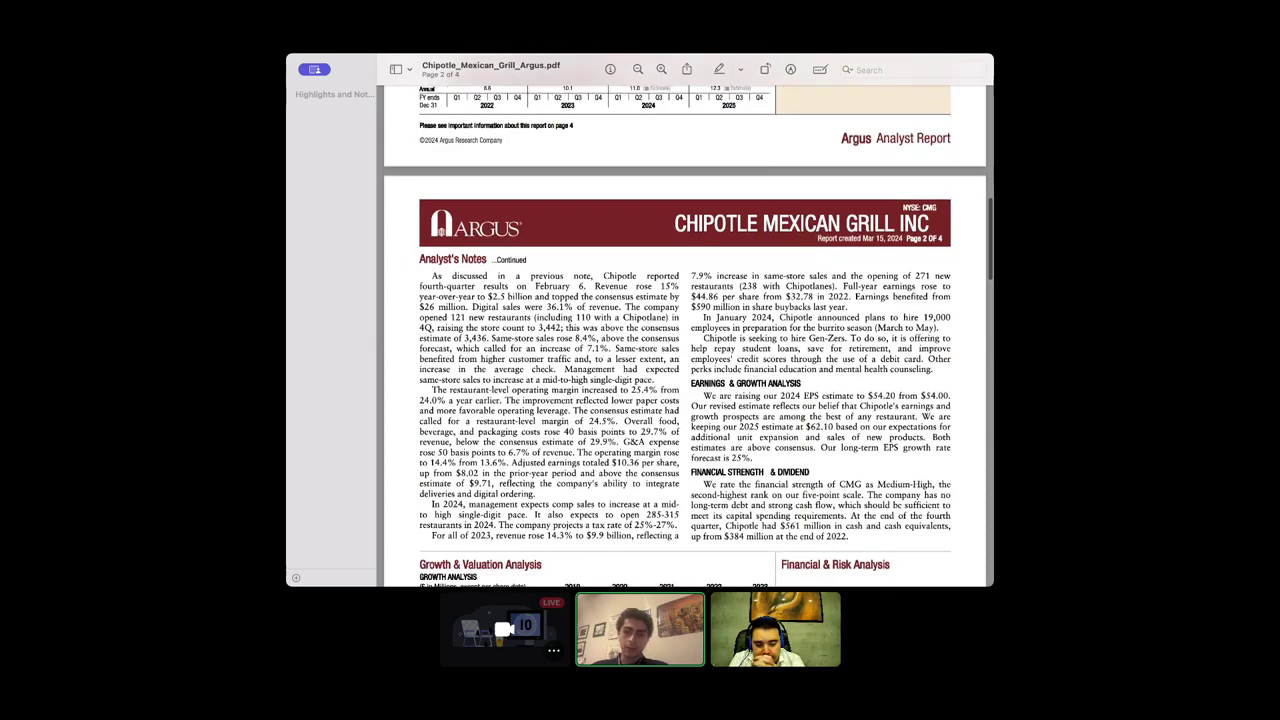
scroll(685, 335, down, 3)
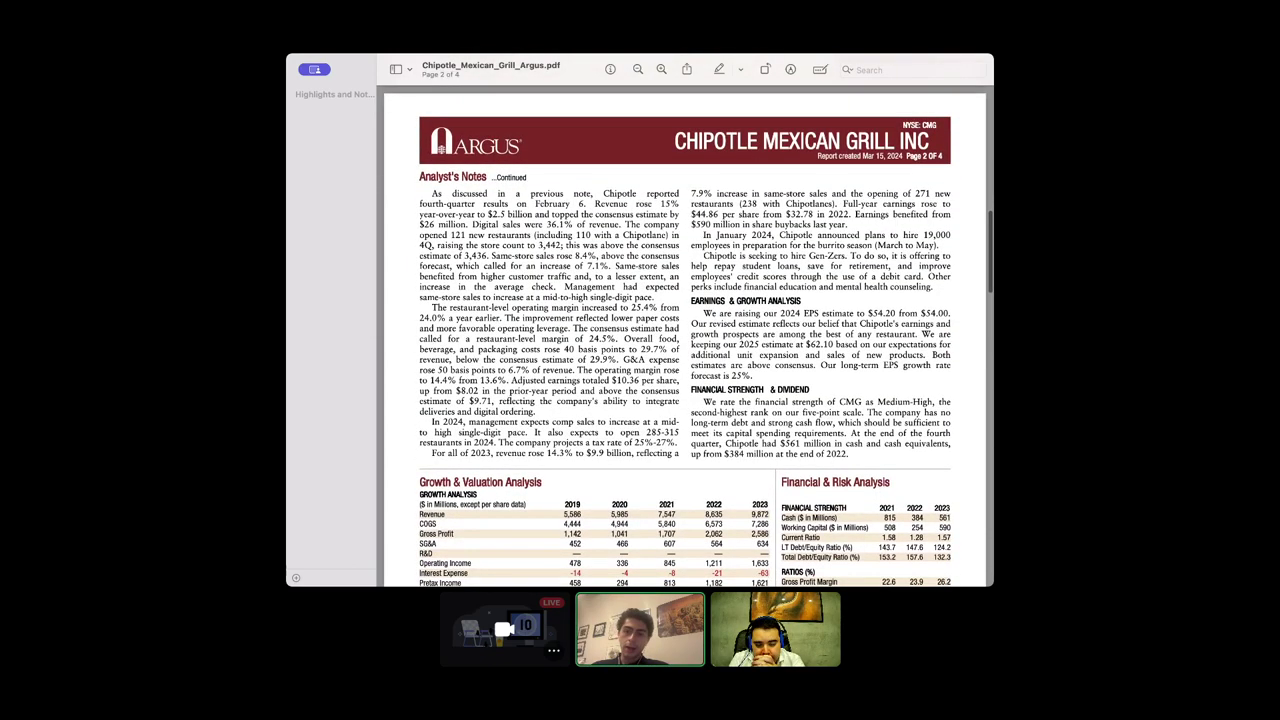
scroll(685, 335, down, 1)
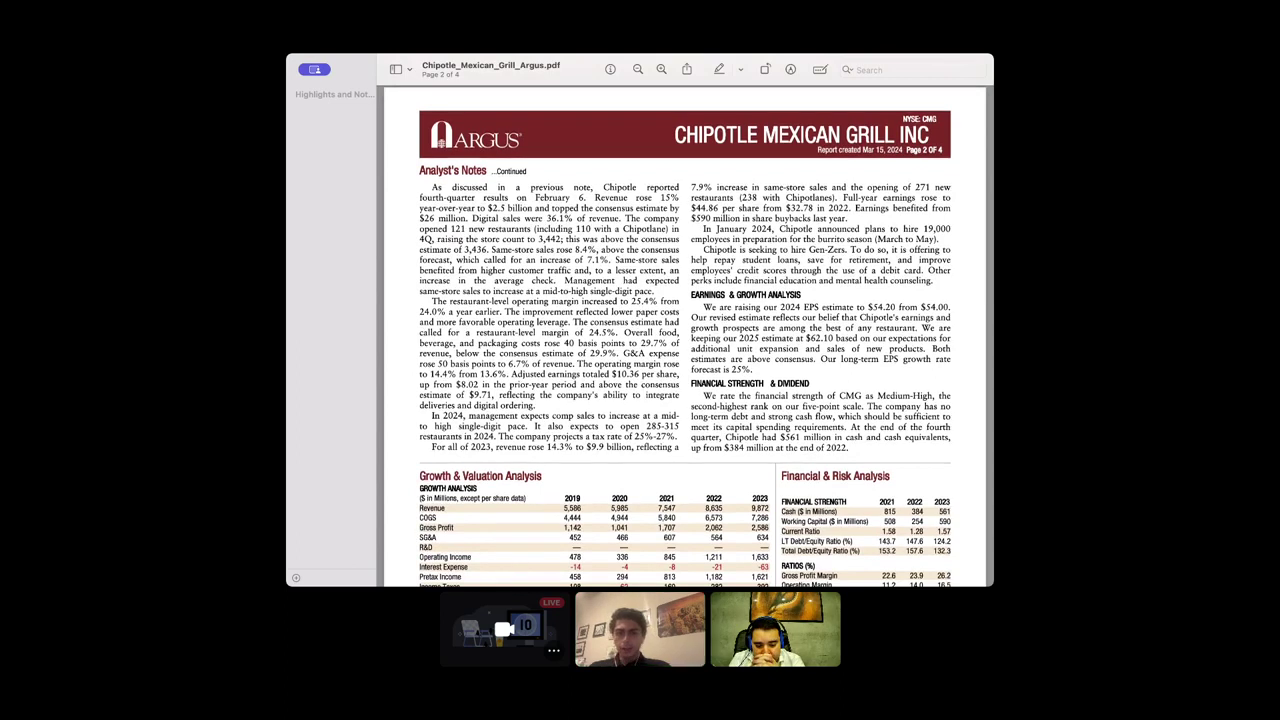
scroll(685, 340, down, 2)
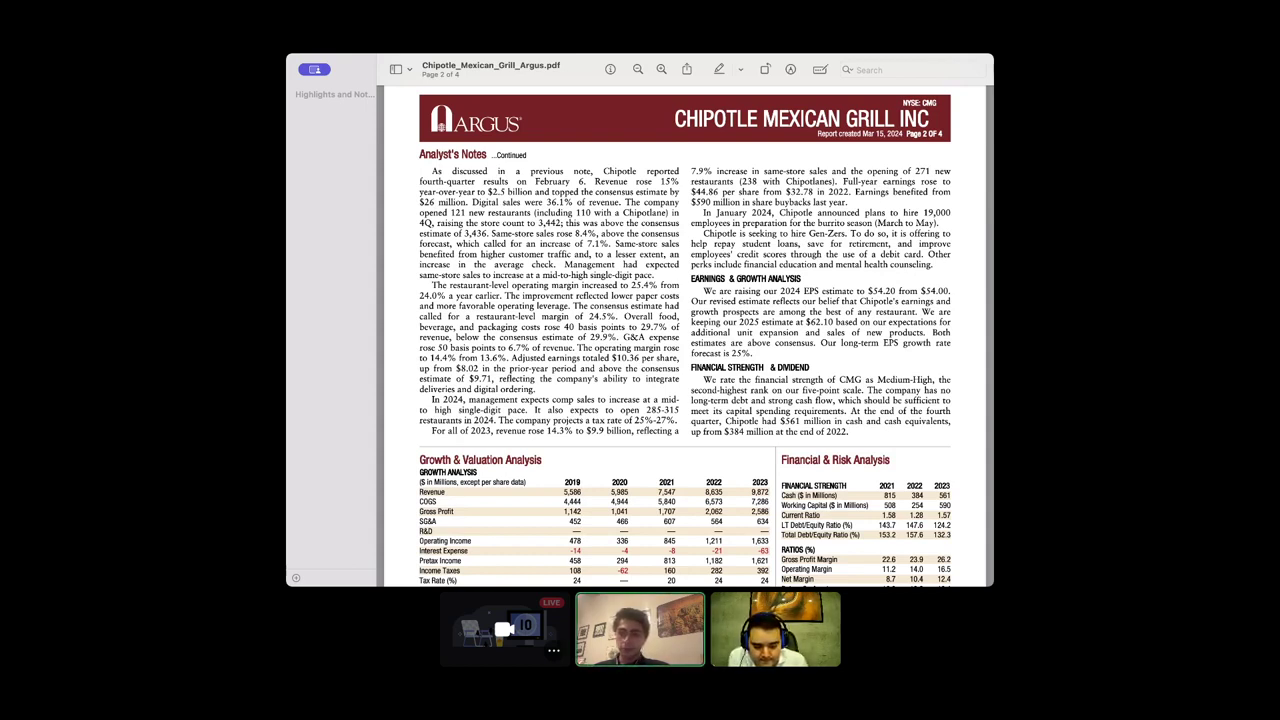
scroll(685, 340, down, 2)
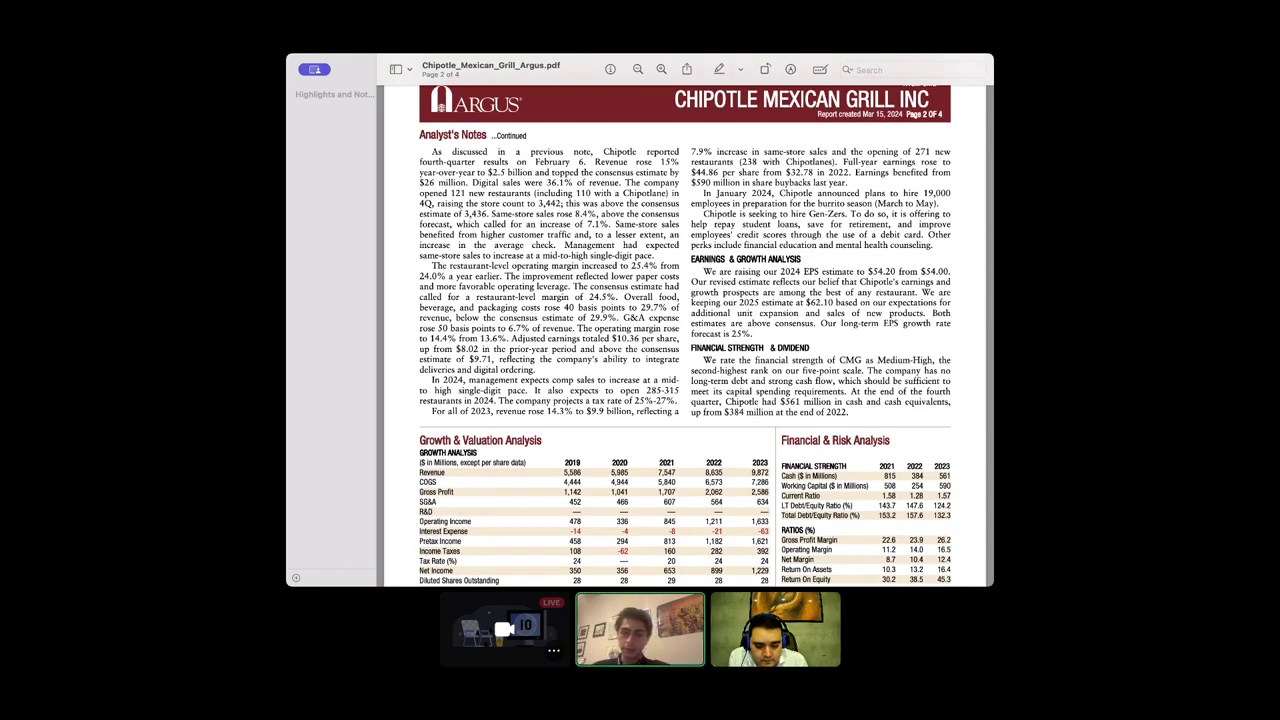
scroll(685, 320, down, 1)
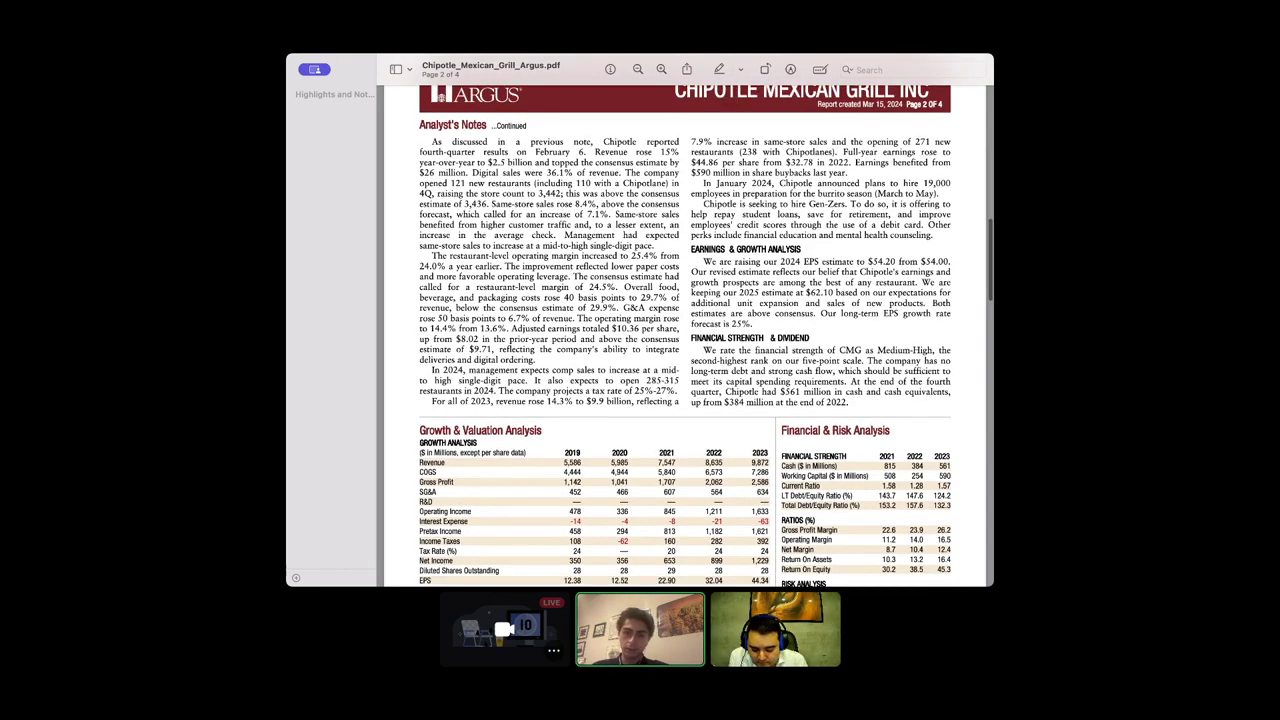
Examine the Growth & Valuation Analysis and Financial & Risk Analysis tables on page 2, marking the Revenue row label and the Financial Strength heading.
scroll(685, 320, down, 3)
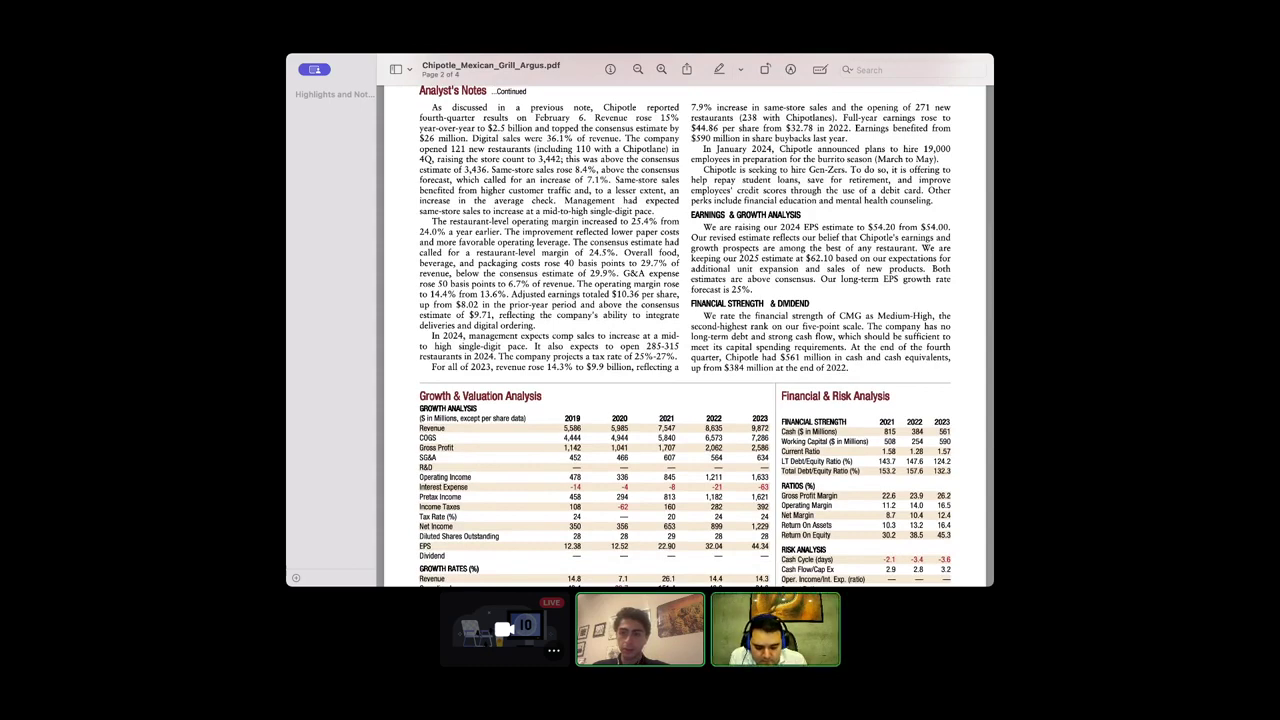
scroll(685, 320, down, 5)
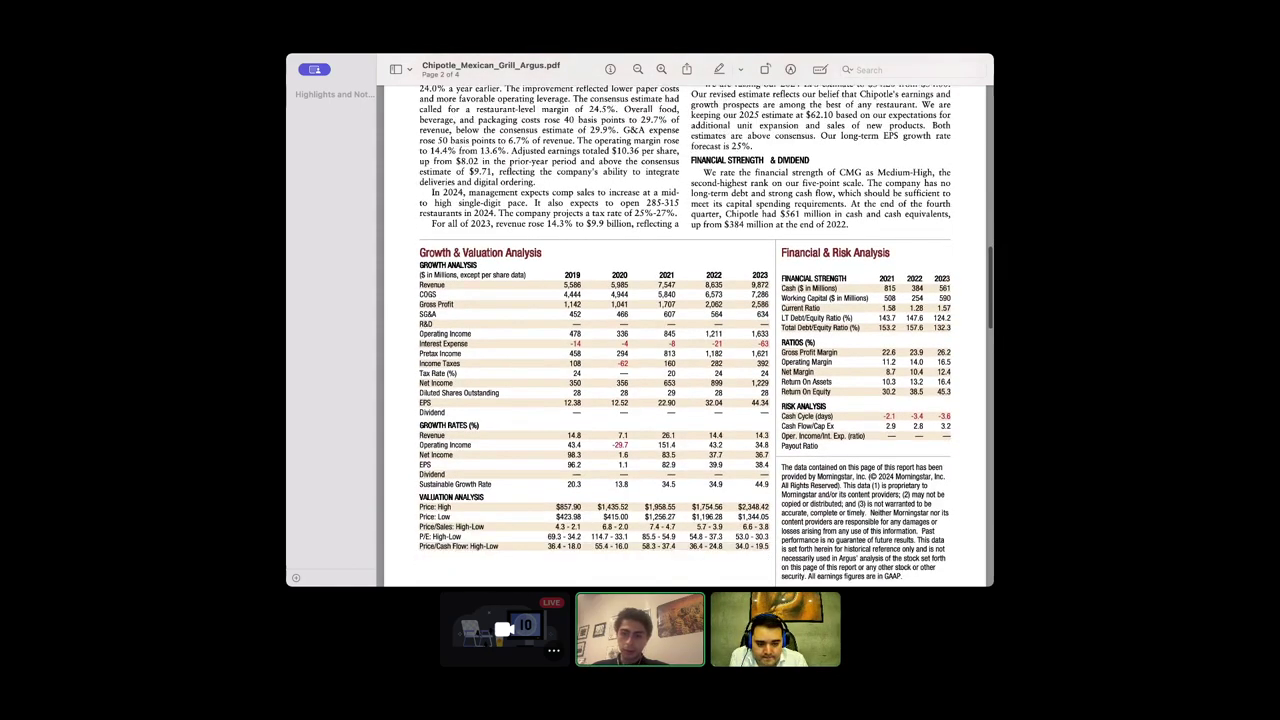
scroll(688, 330, down, 1)
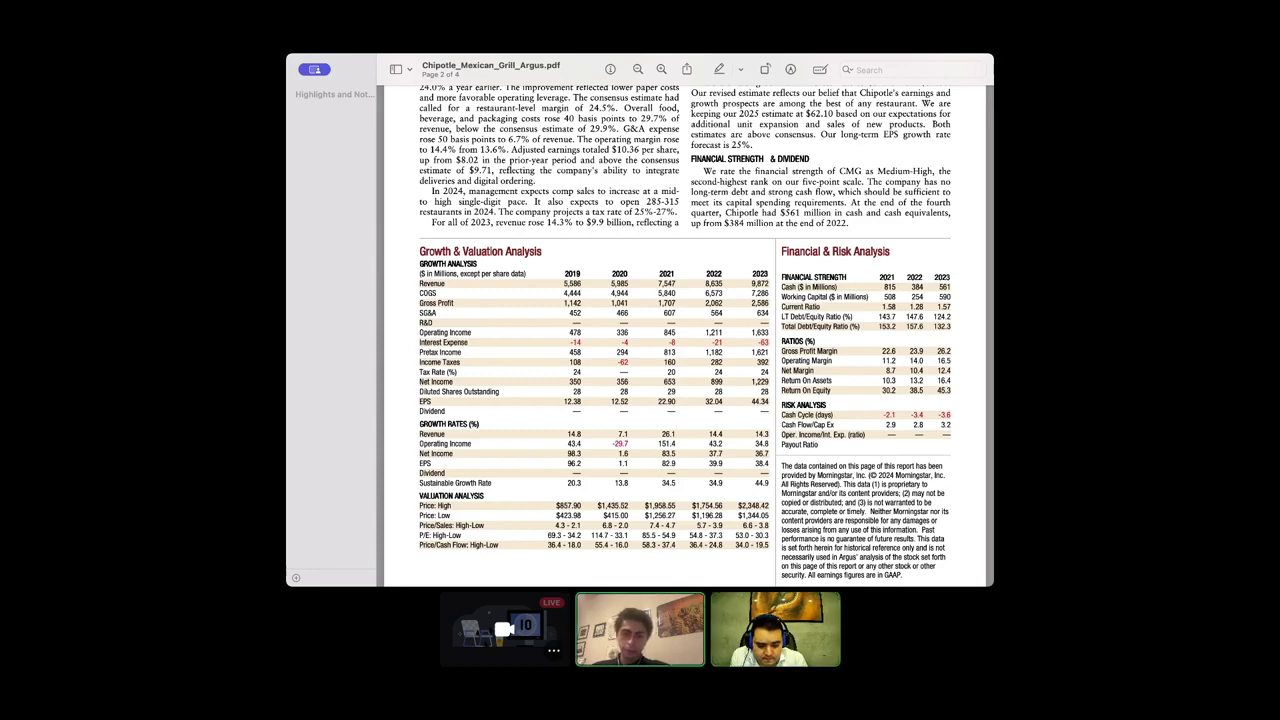
double_click(432, 284)
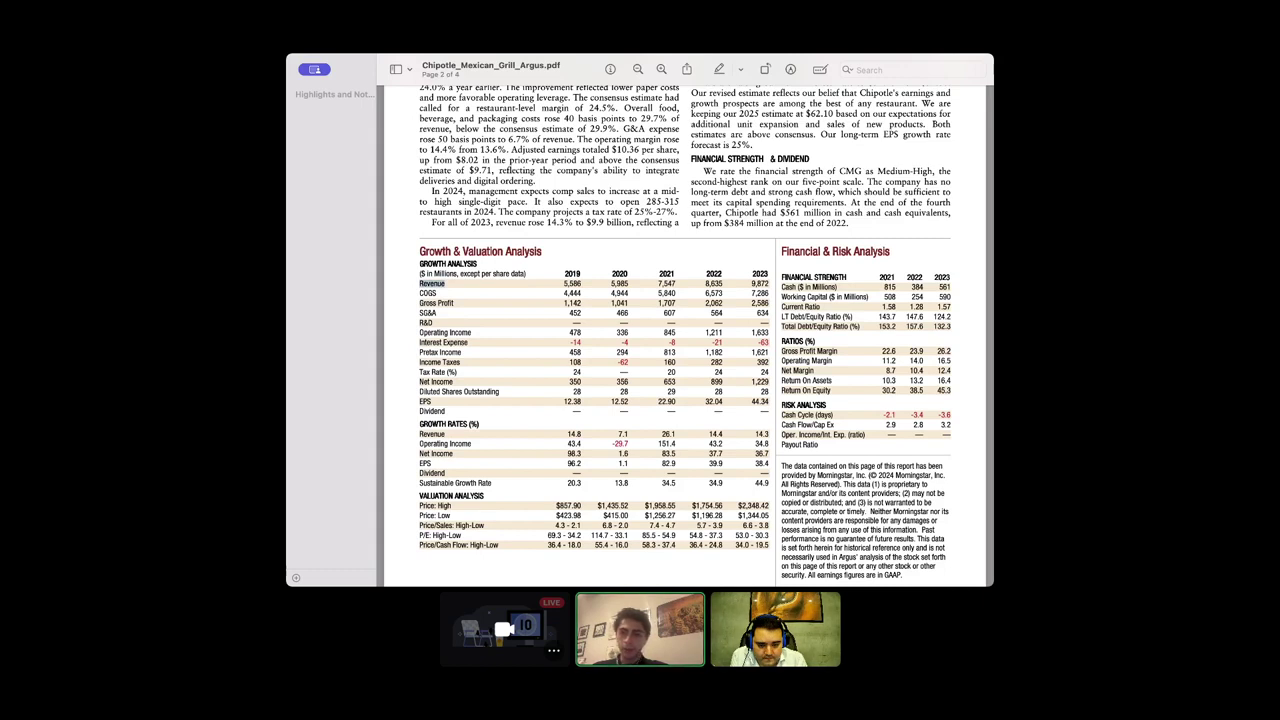
key(Escape)
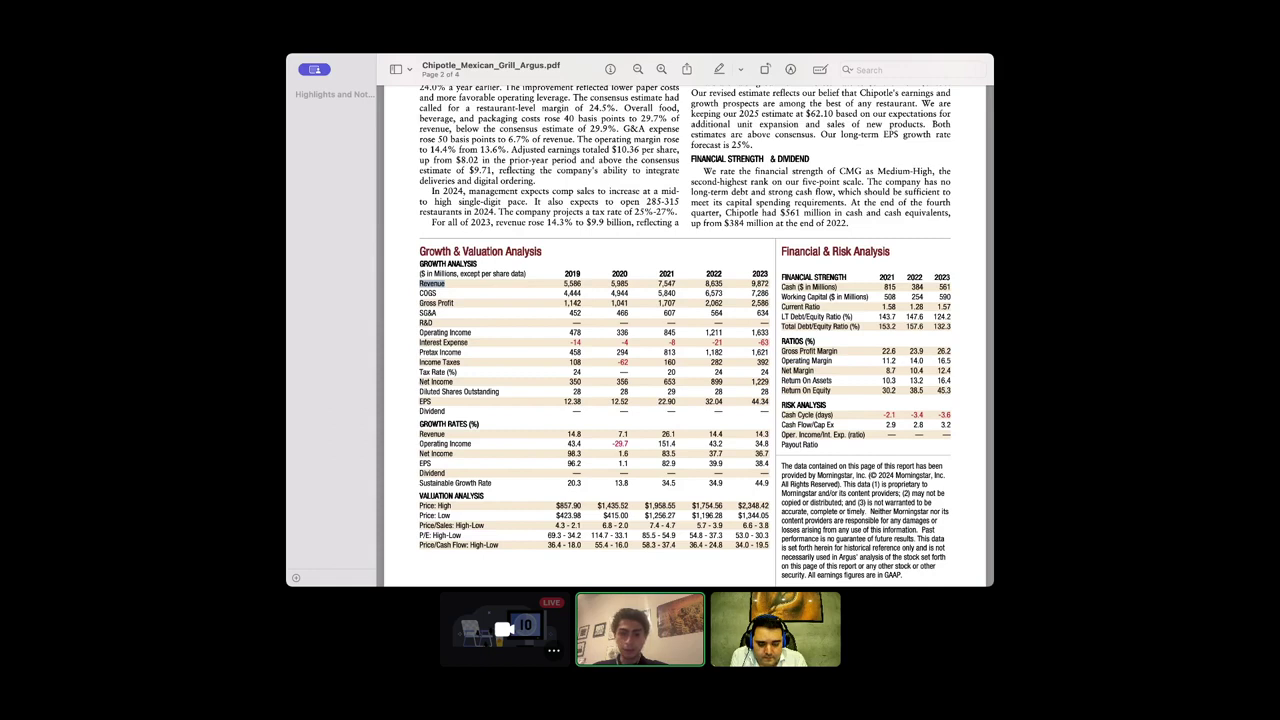
scroll(685, 330, down, 1)
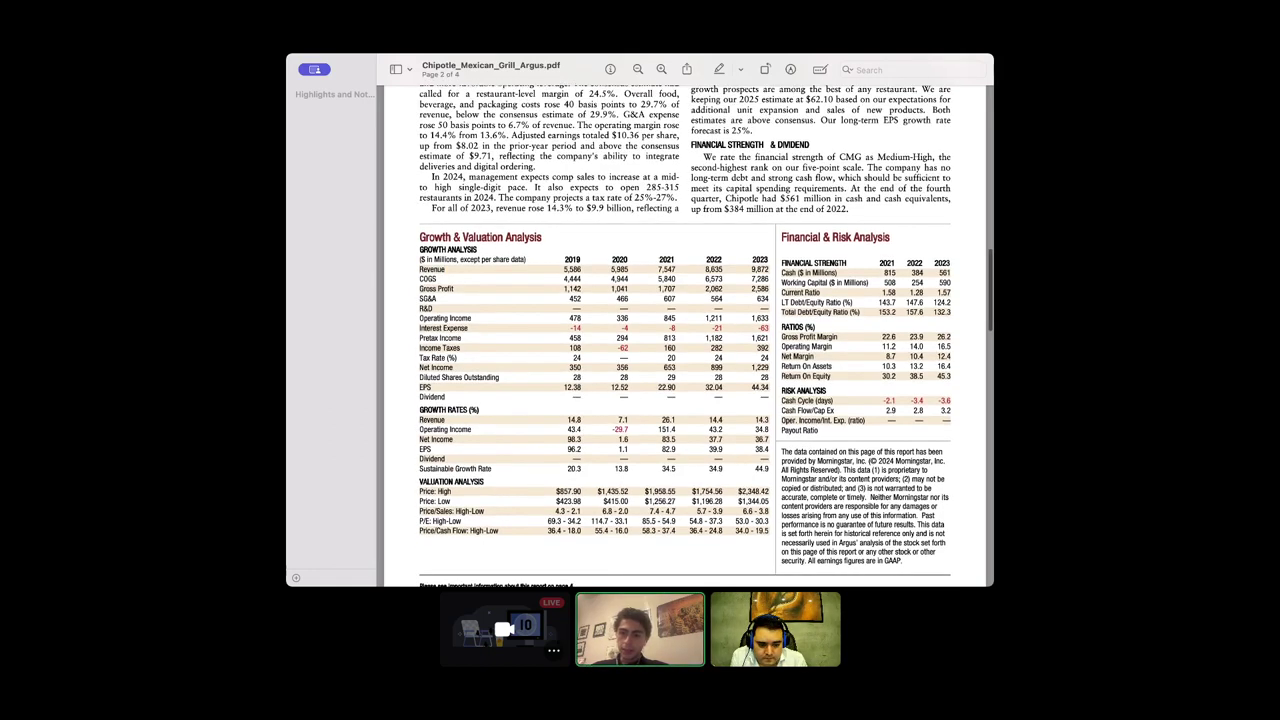
drag(782, 272, 837, 272)
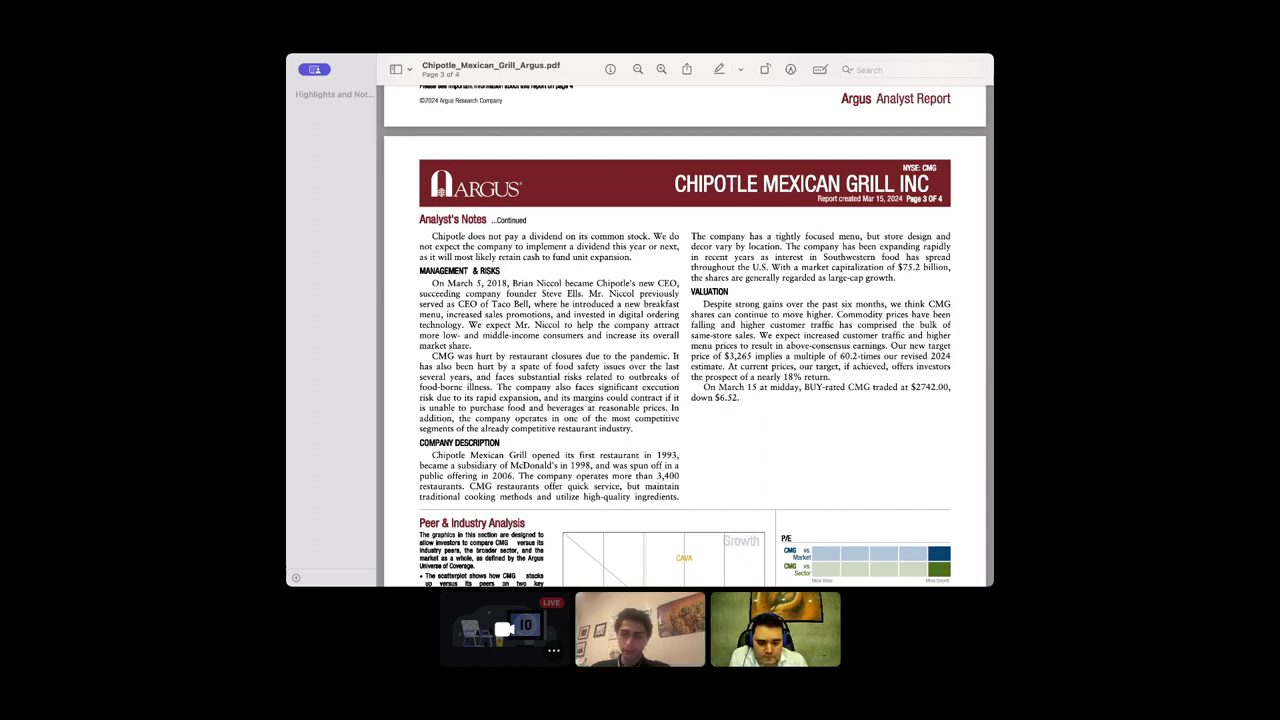
Review page 3's management, risk and valuation notes and the Peer & Industry Analysis, checking Chipotle's current P/E in the peer table.
scroll(688, 335, down, 10)
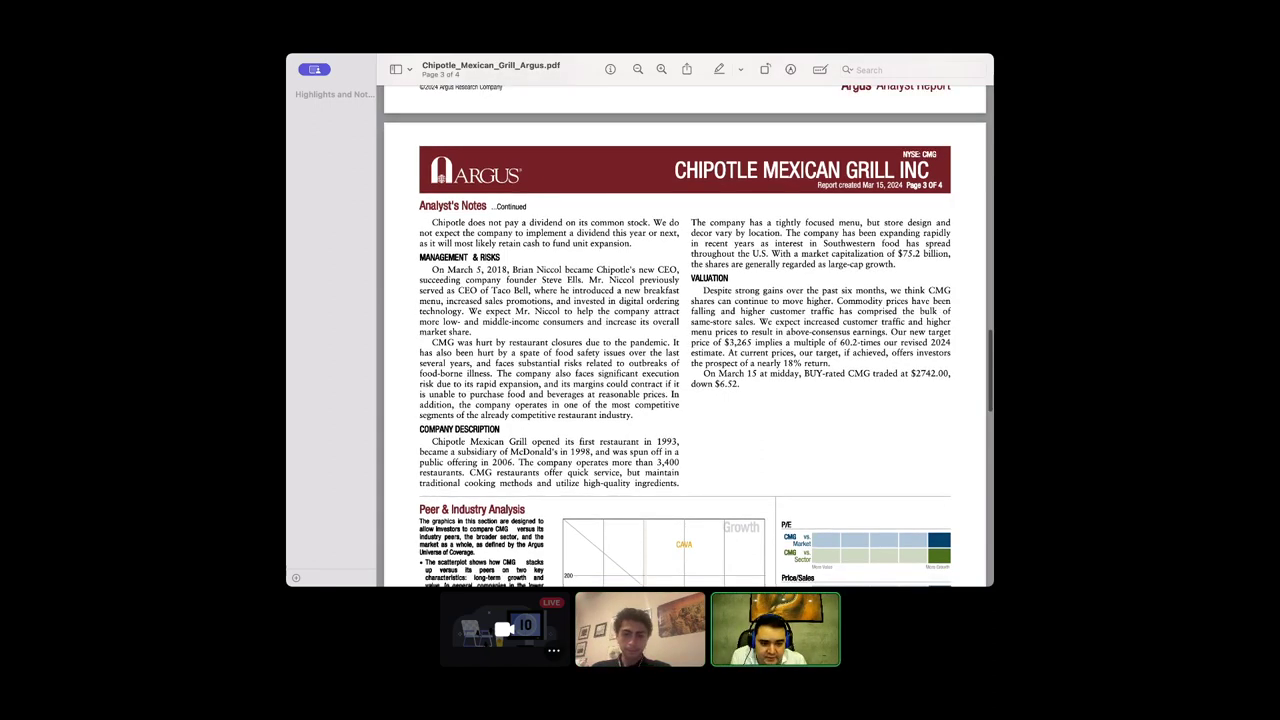
scroll(688, 335, down, 2)
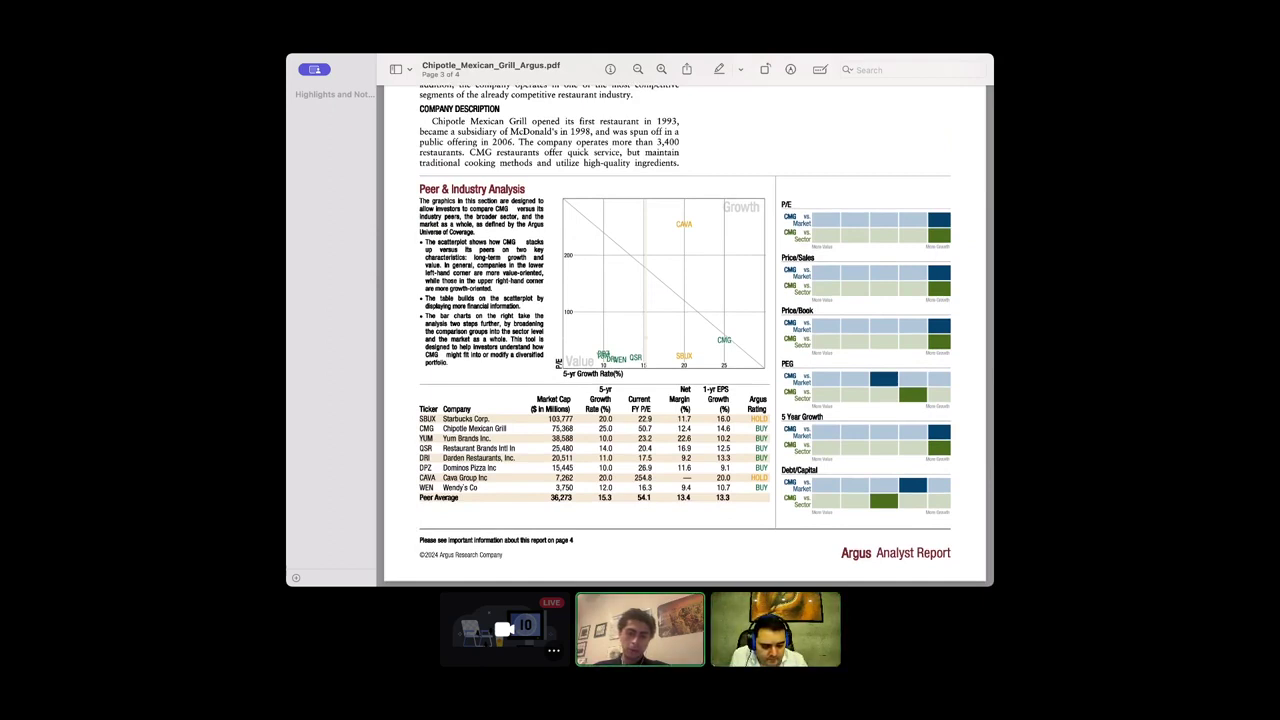
scroll(685, 330, down, 2)
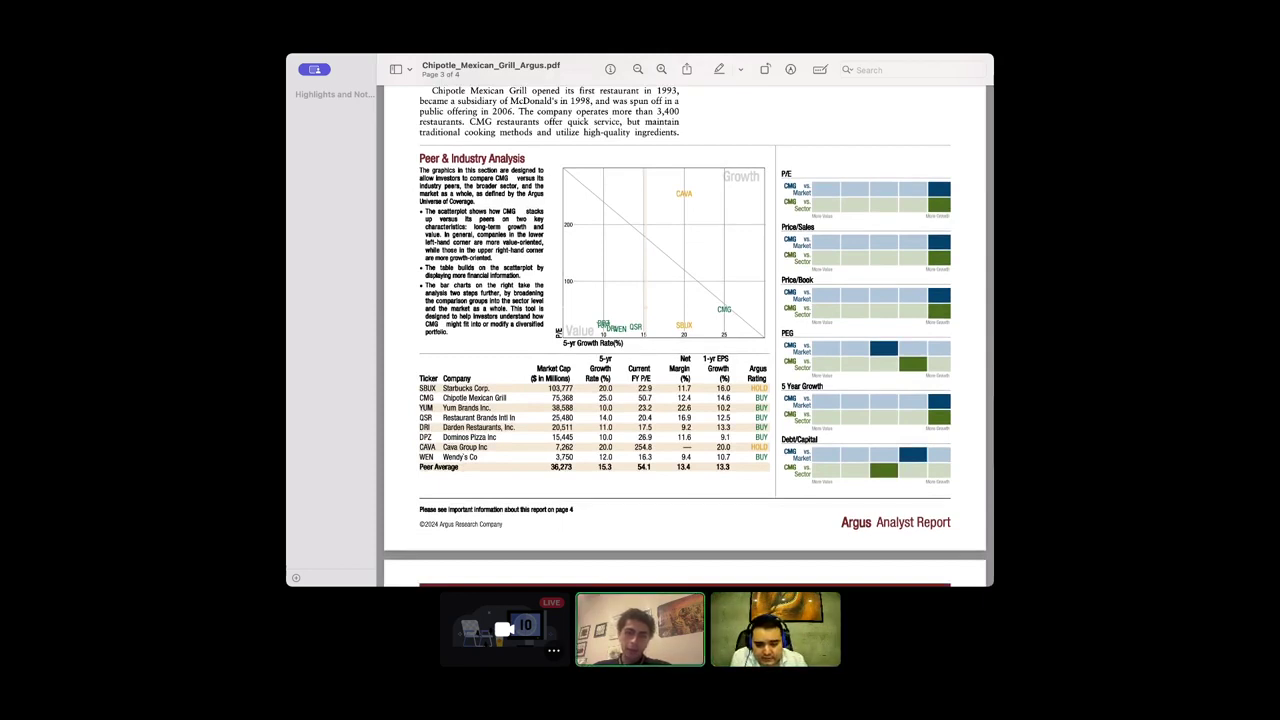
scroll(685, 336, down, 2)
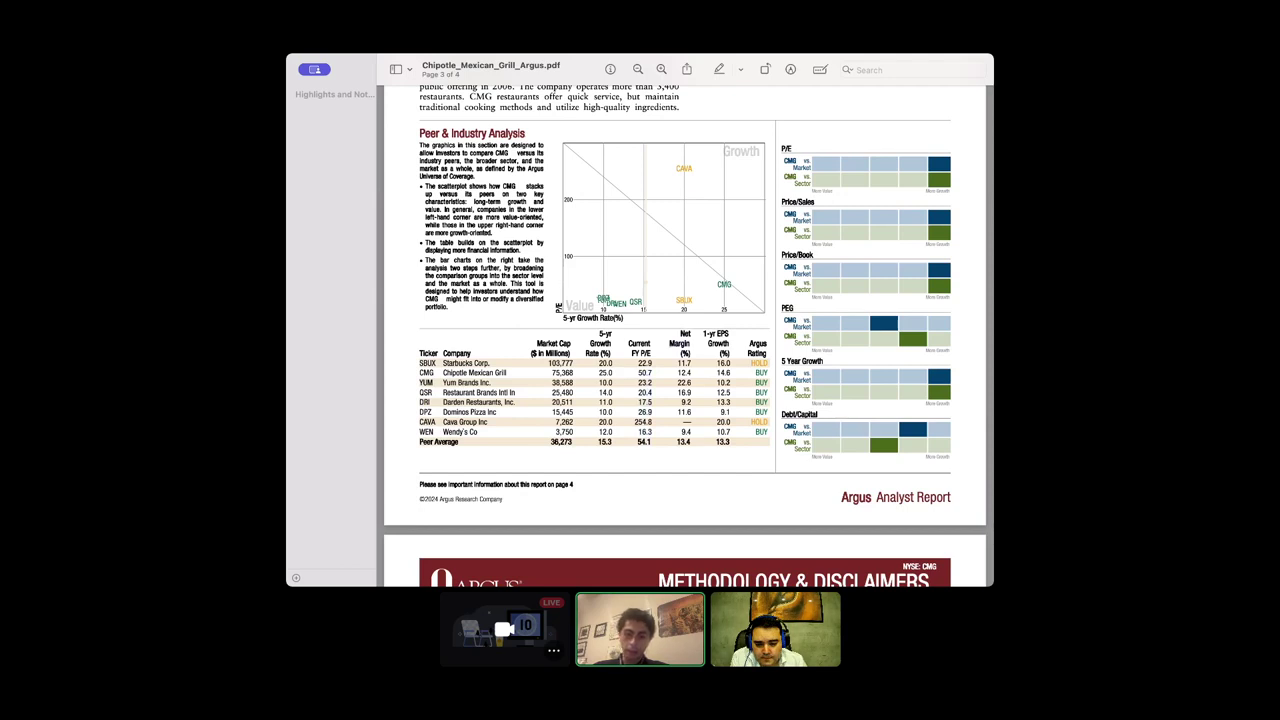
double_click(644, 372)
key(Escape)
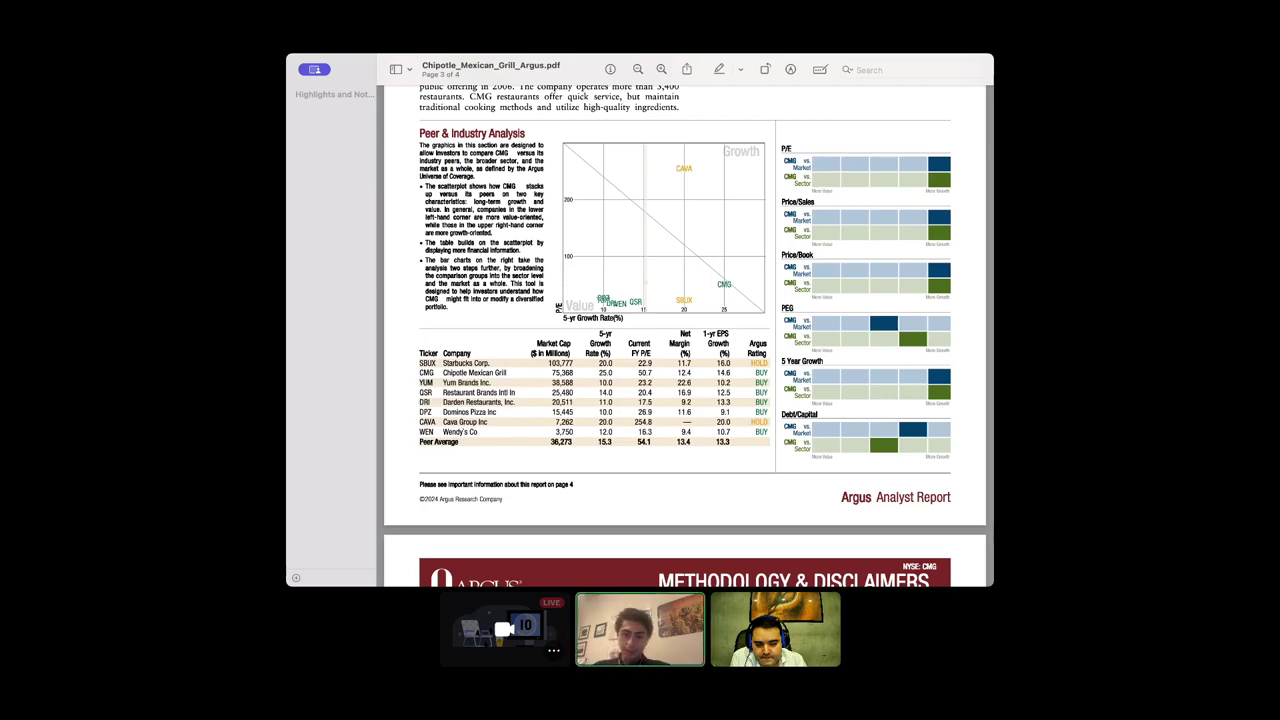
scroll(685, 335, down, 3)
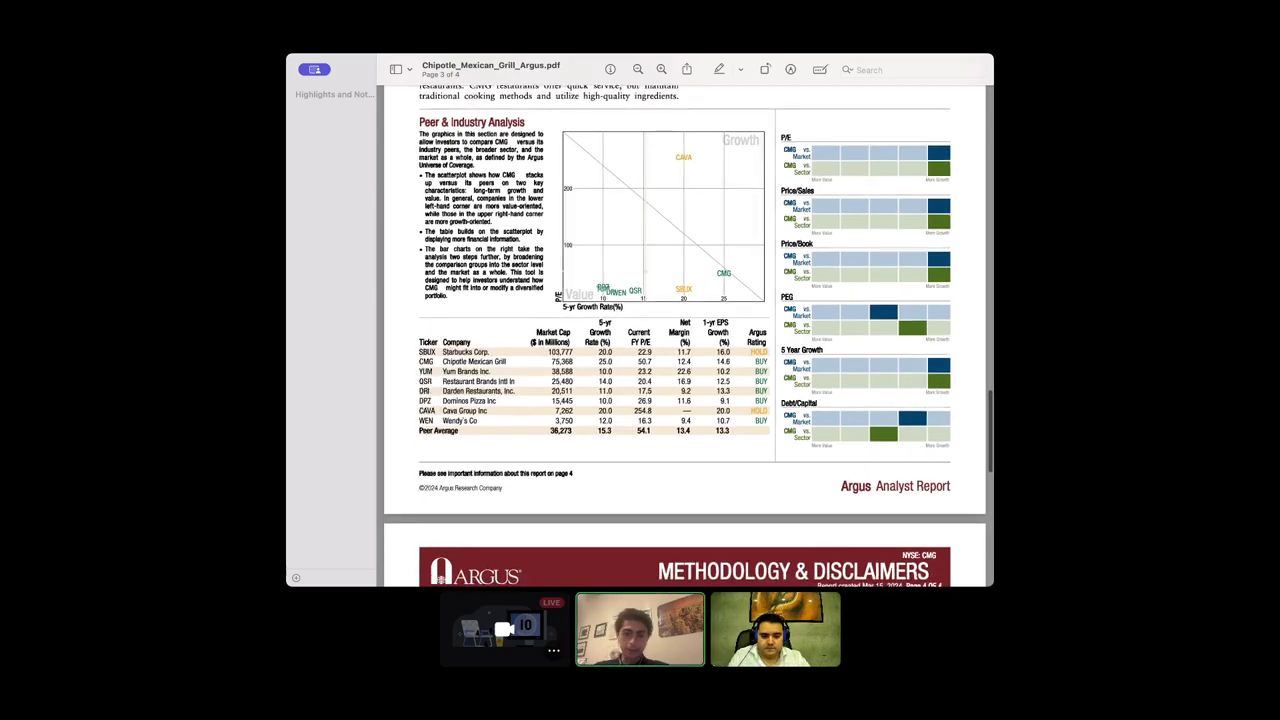
scroll(685, 335, down, 1)
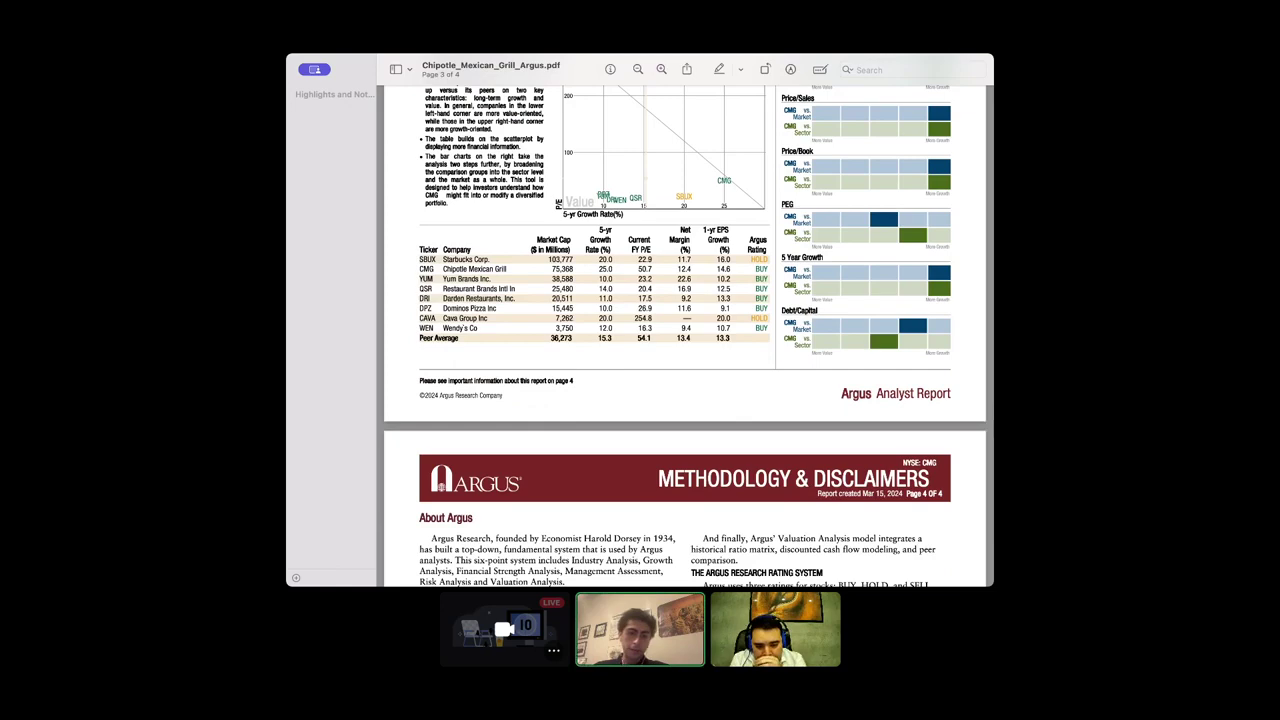
scroll(685, 335, down, 10)
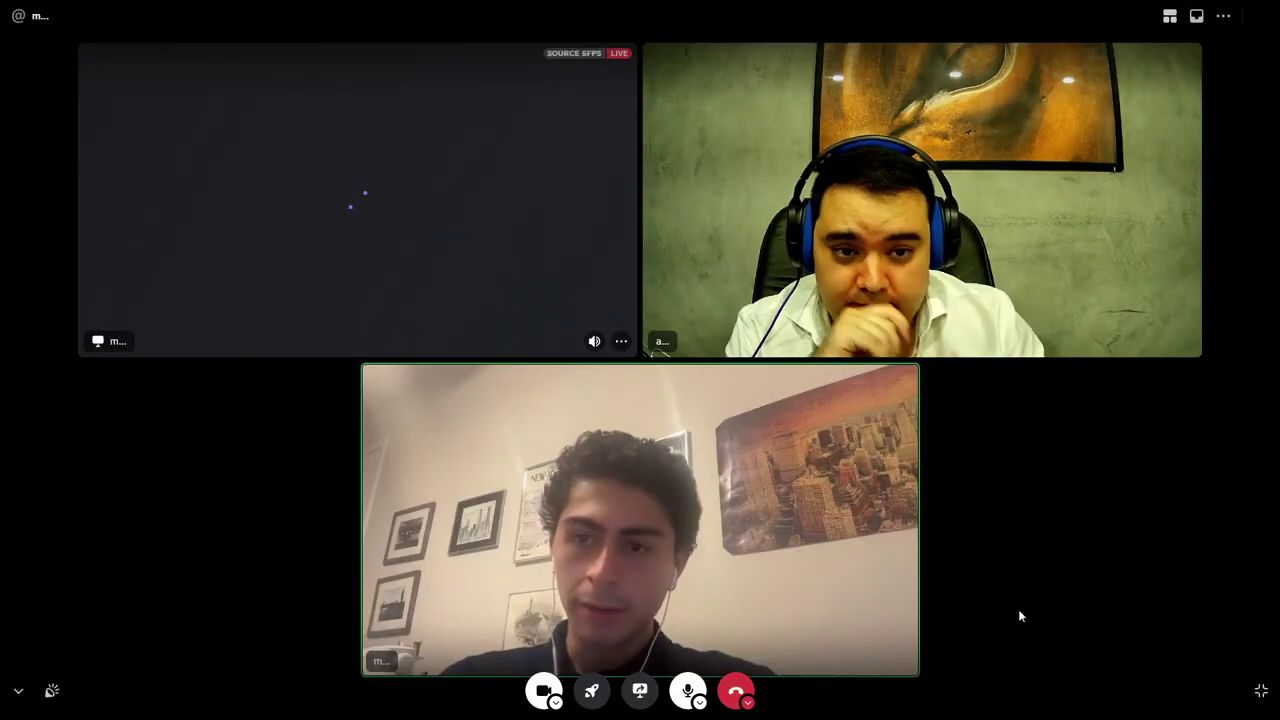
Enlarge the live screen share and examine the Dine Brands Argus report's financial tables, A6 sub-component scores and peer comparison table.
click(606, 208)
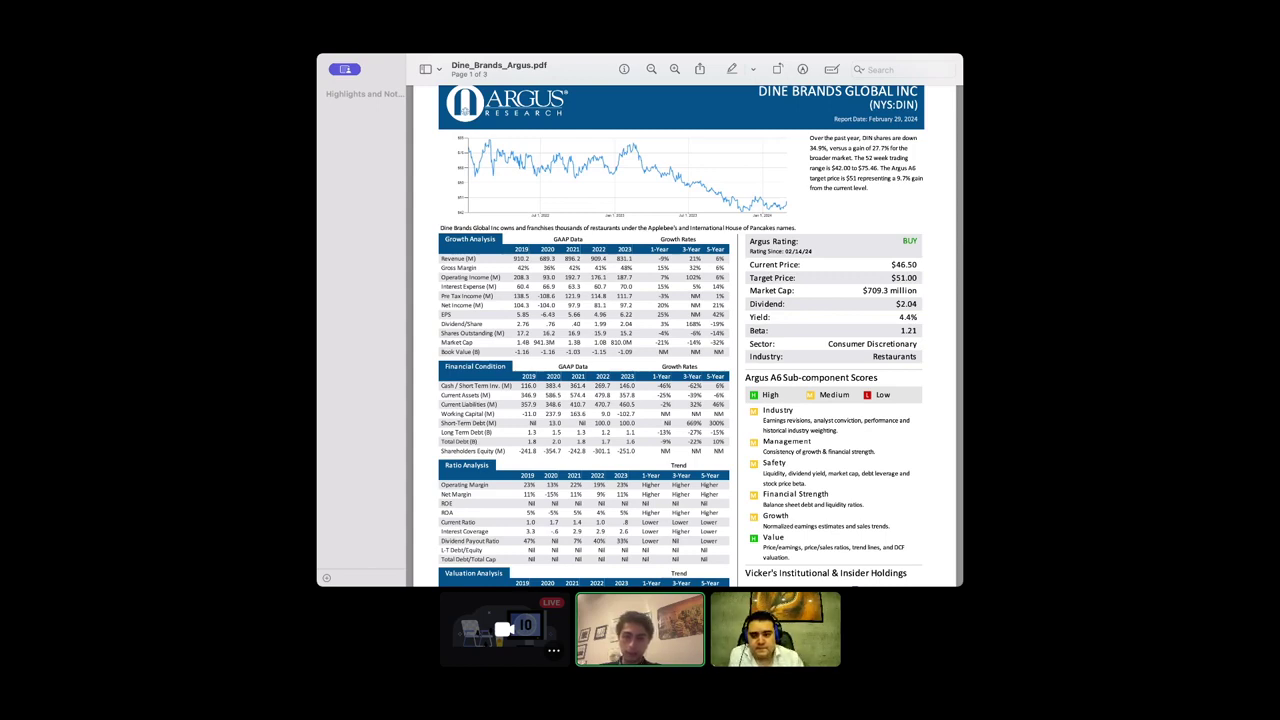
scroll(685, 320, down, 1)
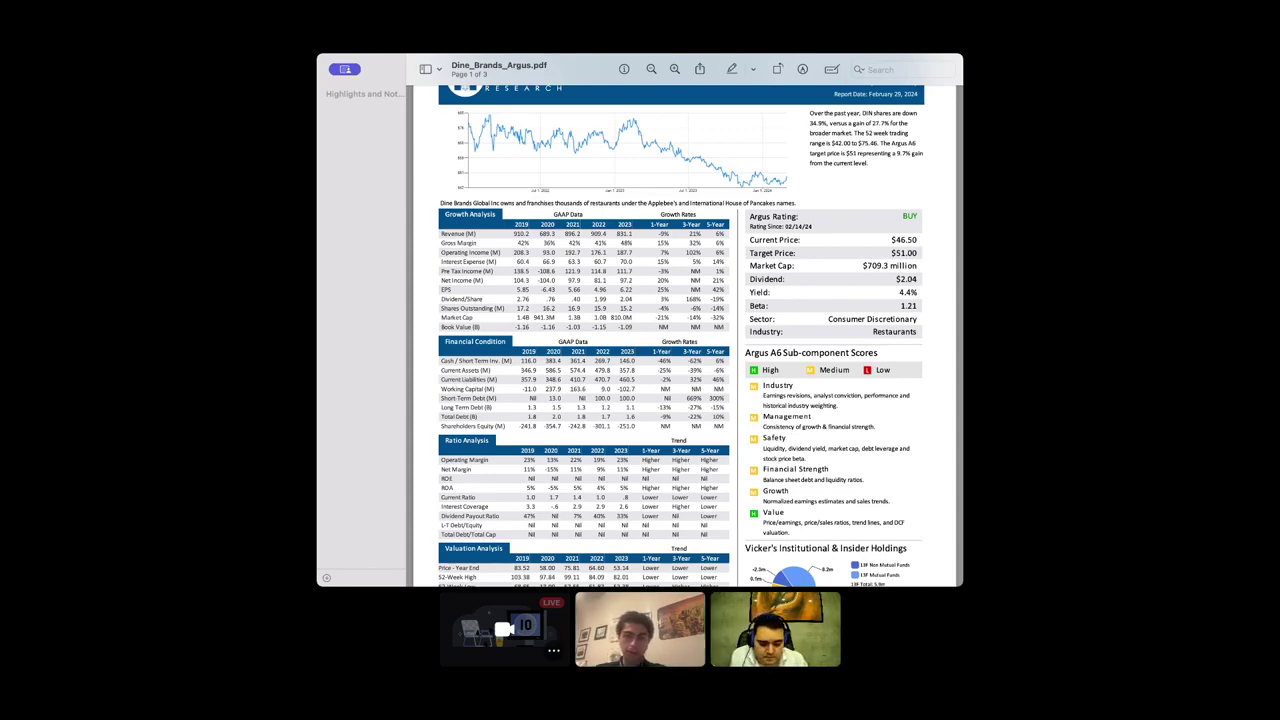
scroll(690, 335, down, 3)
scroll(688, 320, down, 6)
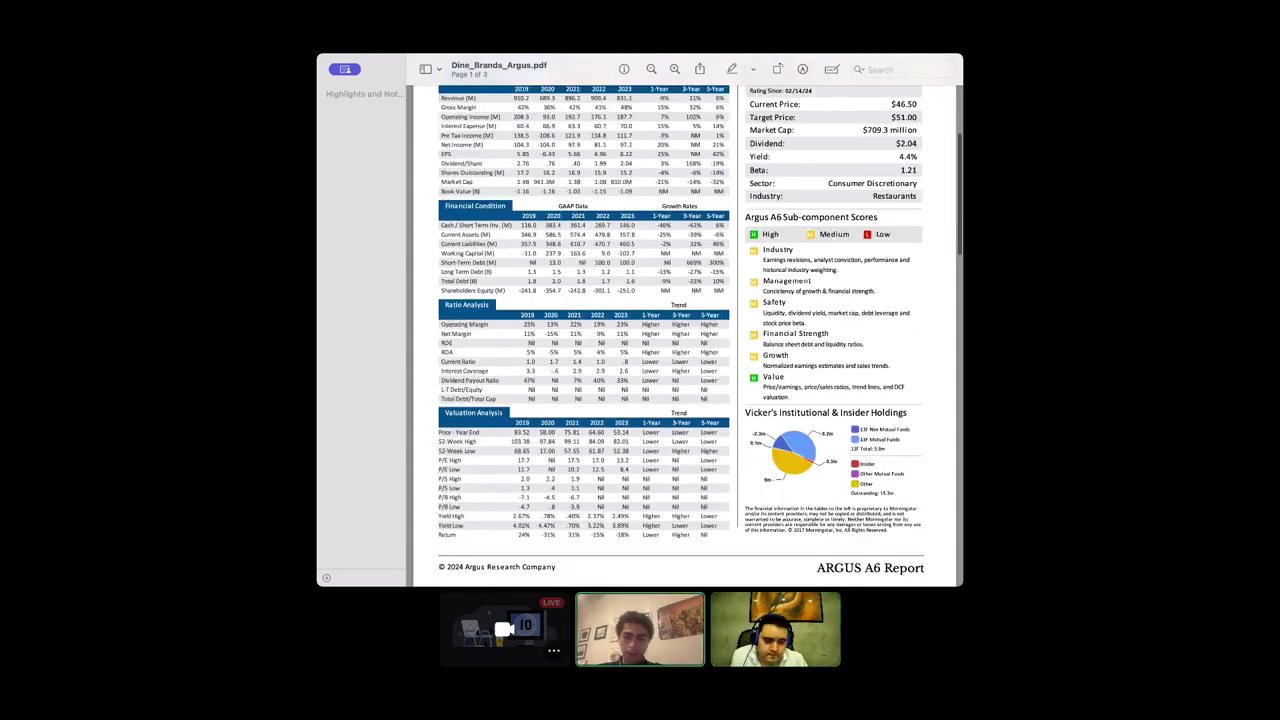
scroll(688, 320, down, 6)
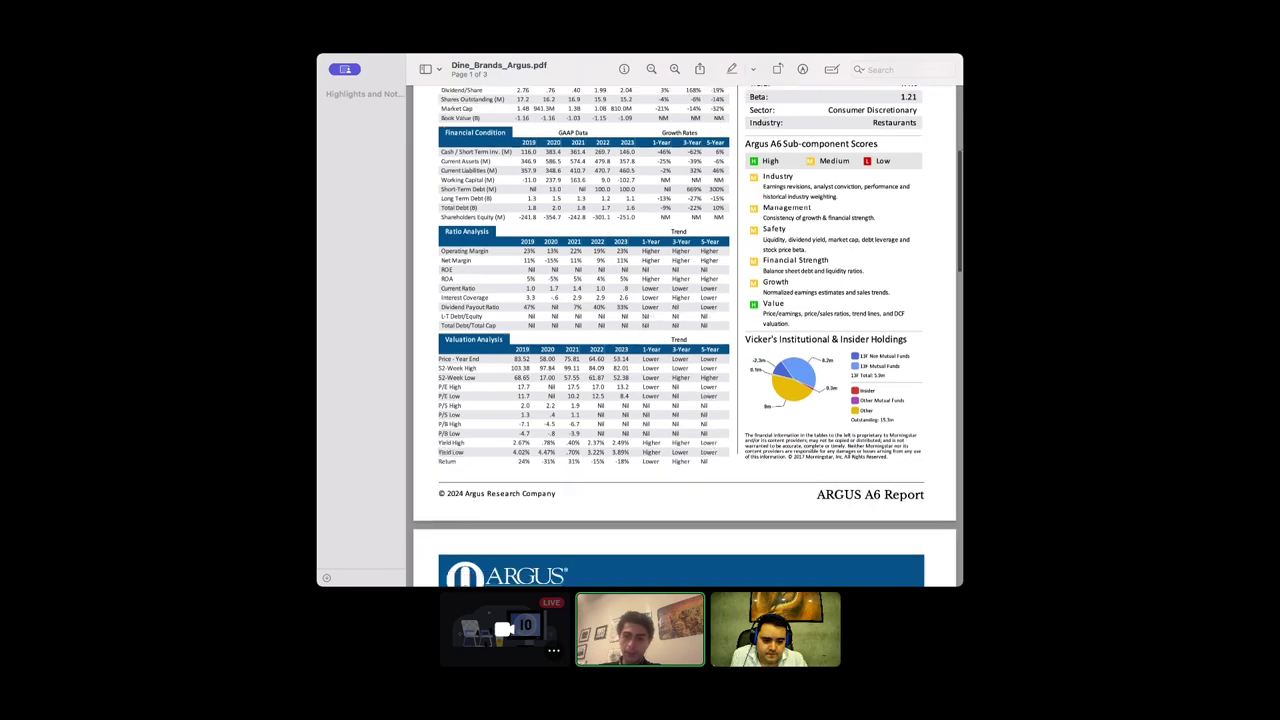
scroll(688, 320, down, 12)
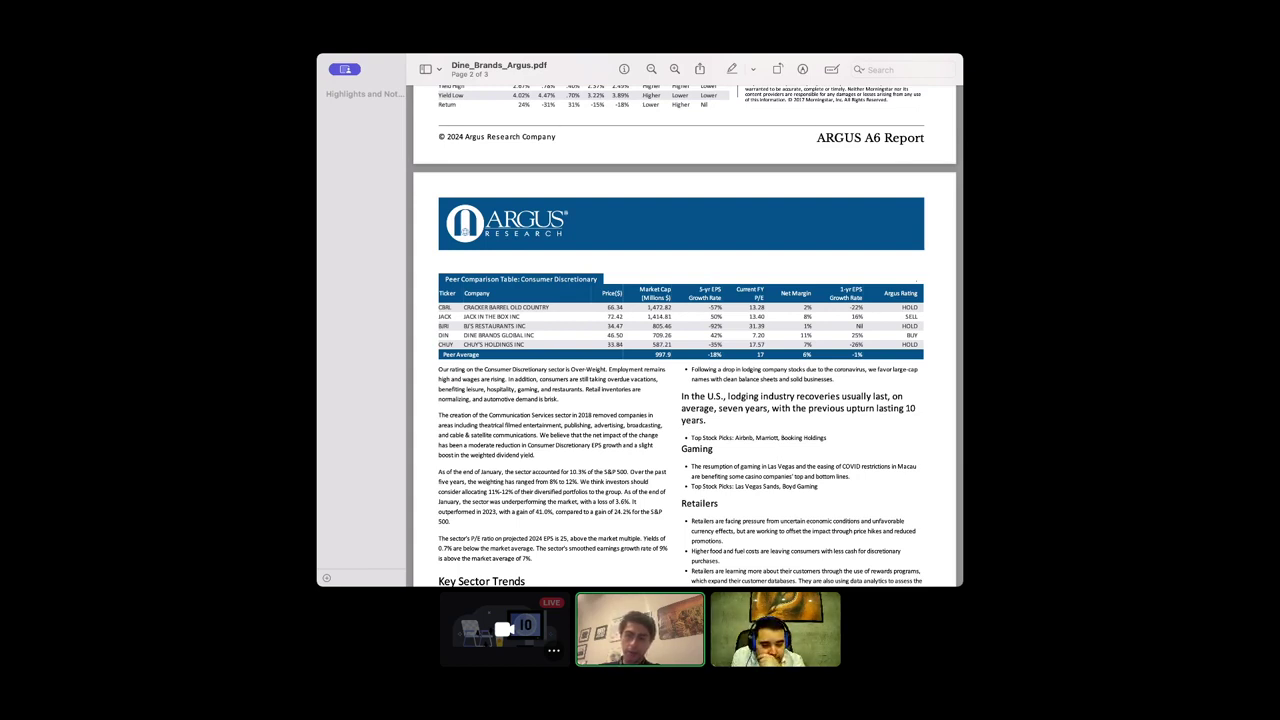
Review the Dine Brands report's Valuation Analysis table, institutional and insider holdings, and peer comparison table.
scroll(685, 330, up, 1)
scroll(685, 330, up, 5)
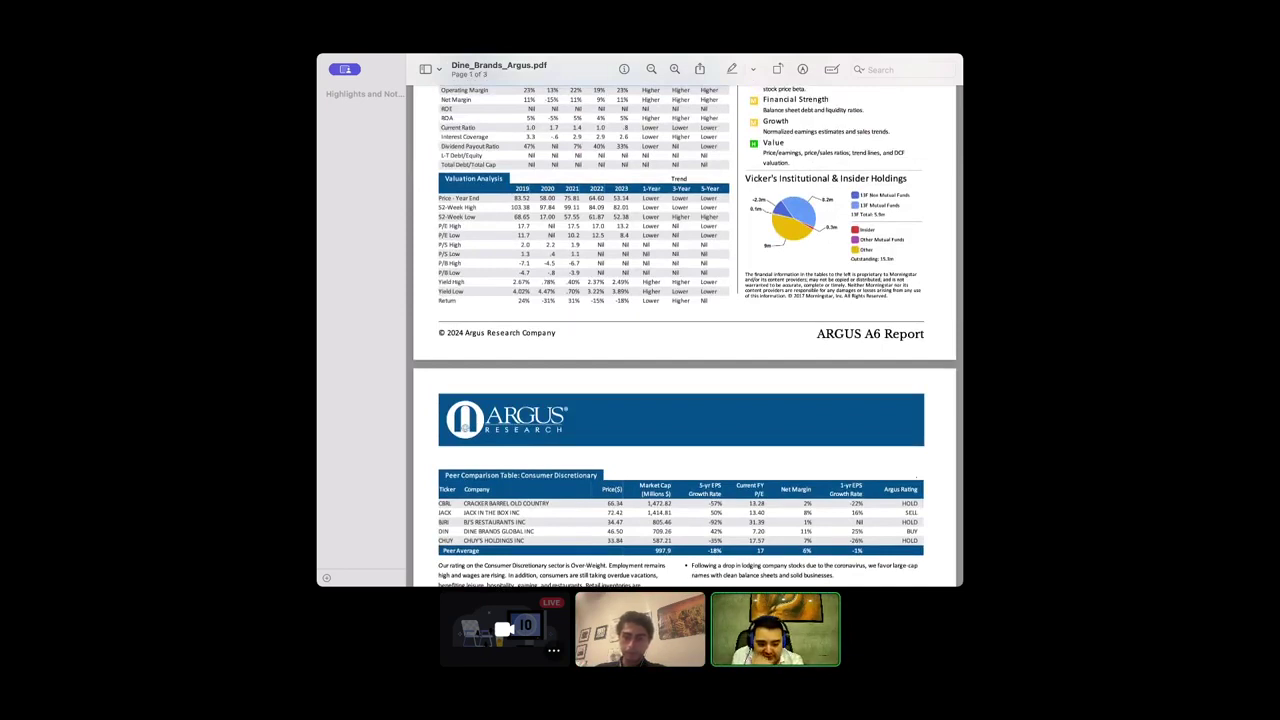
scroll(685, 330, up, 10)
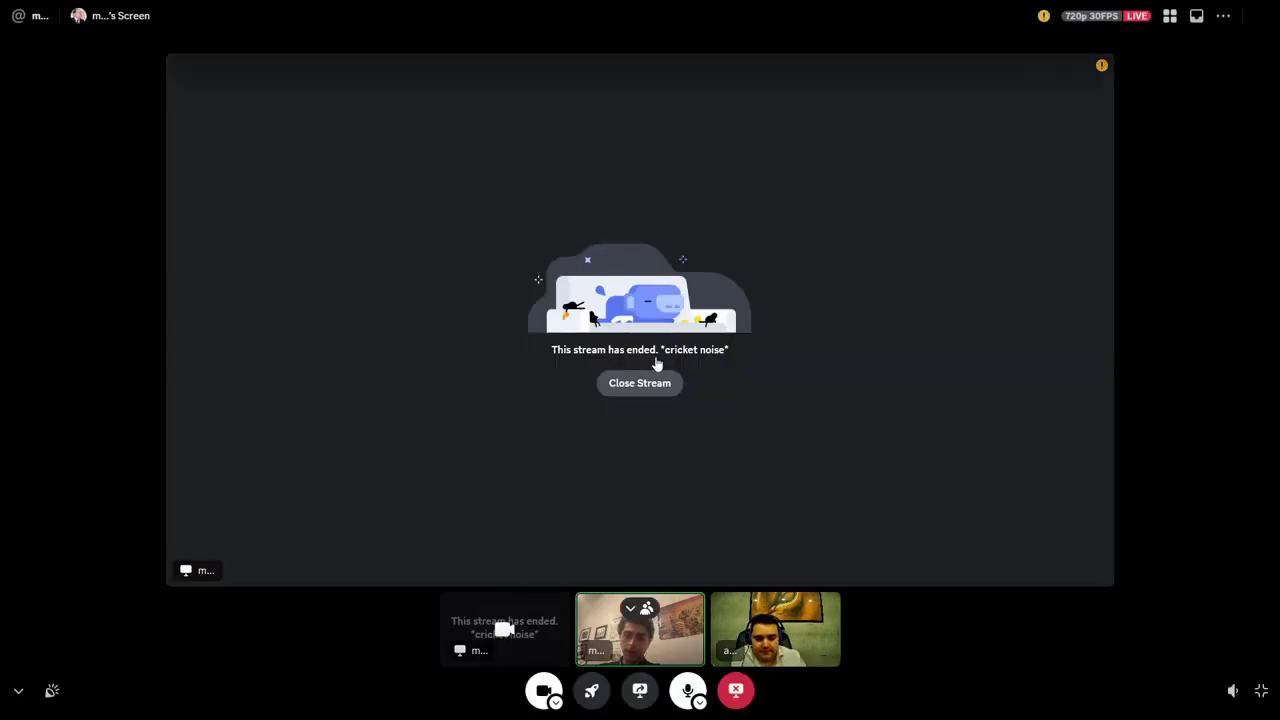
Close the ended stream and start sharing Screen 1 in the Discord call.
click(638, 380)
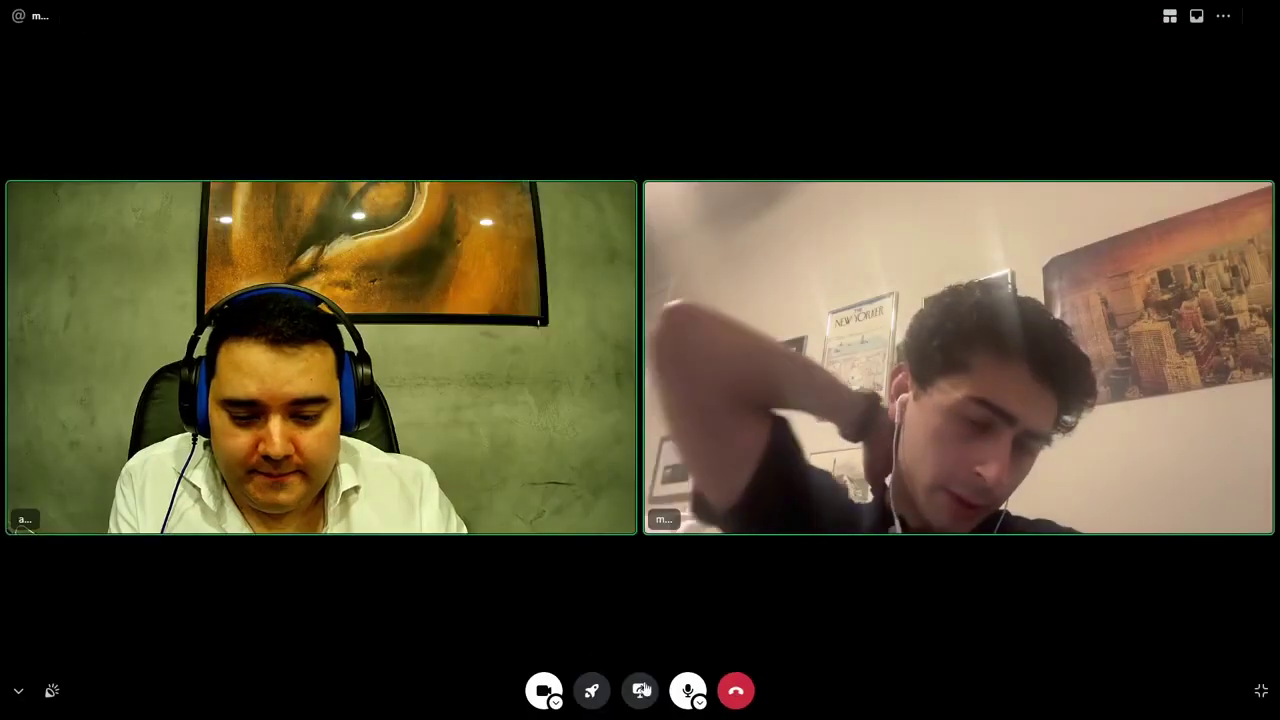
click(641, 690)
click(578, 283)
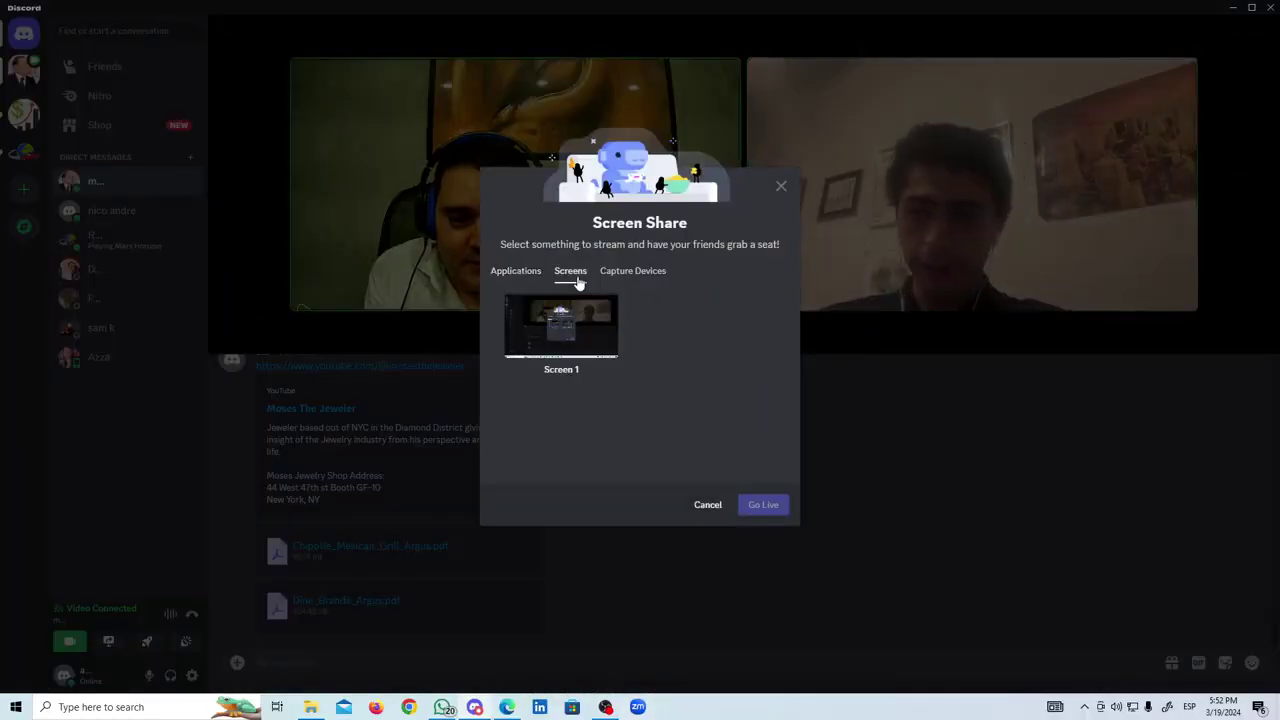
click(580, 326)
click(766, 546)
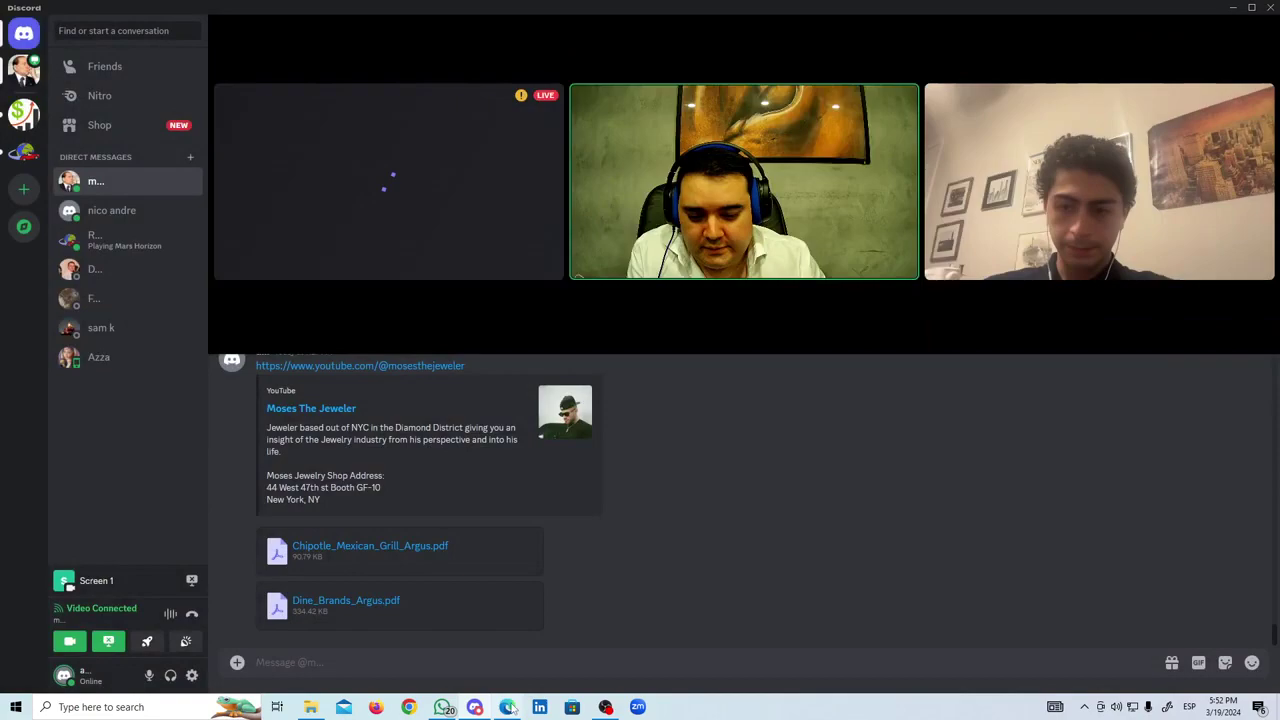
Switch to Microsoft Edge to present the Alpha Spread CMG DCF valuation page, checking the Discord screen share on the way.
click(508, 707)
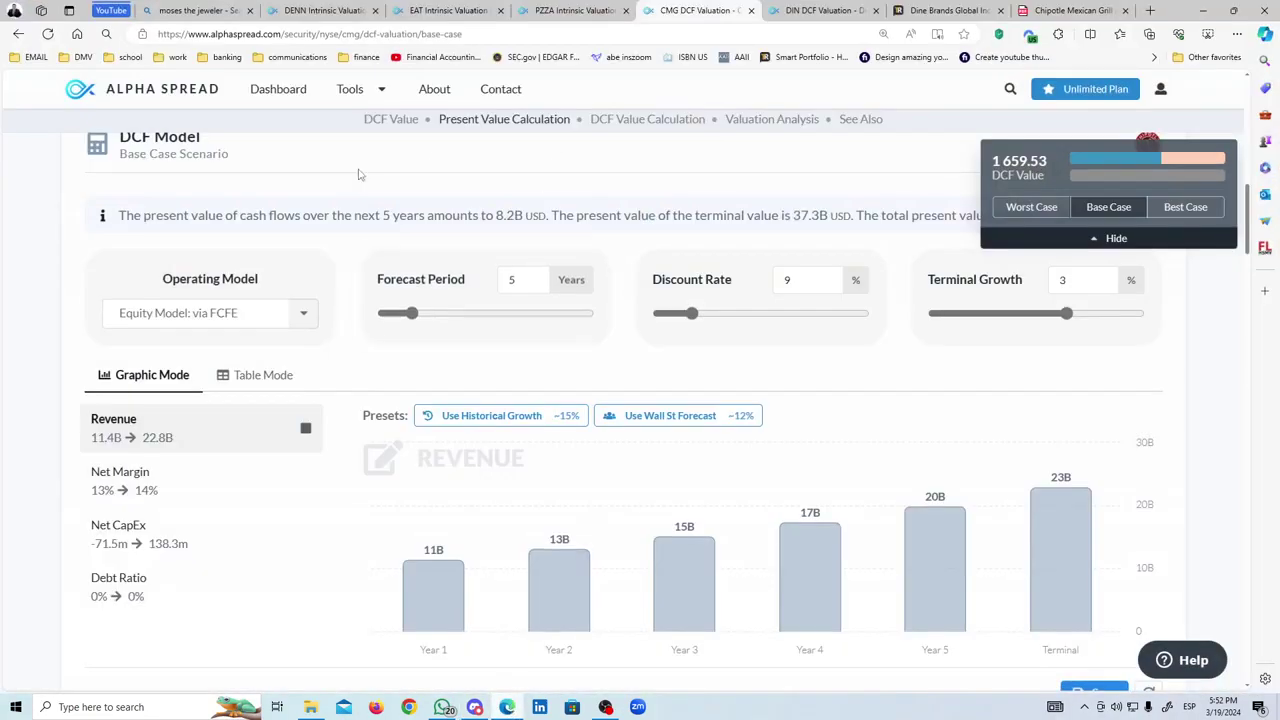
scroll(900, 305, up, 6)
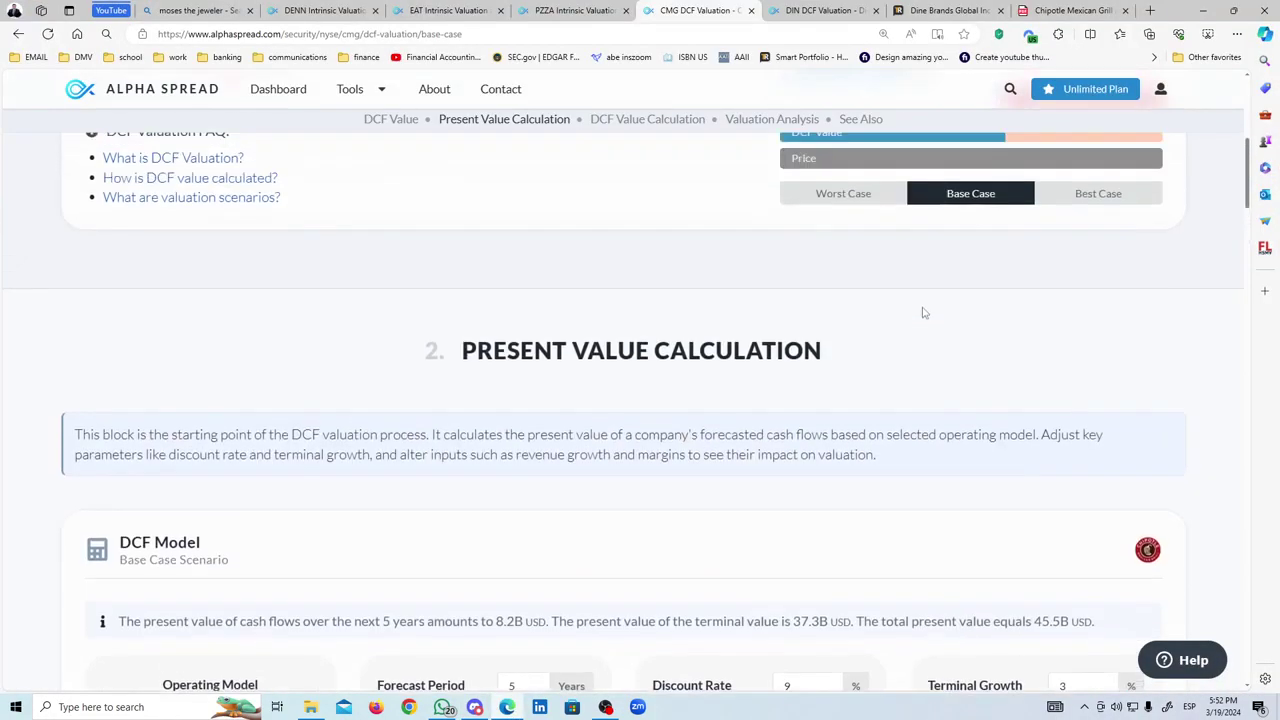
click(475, 707)
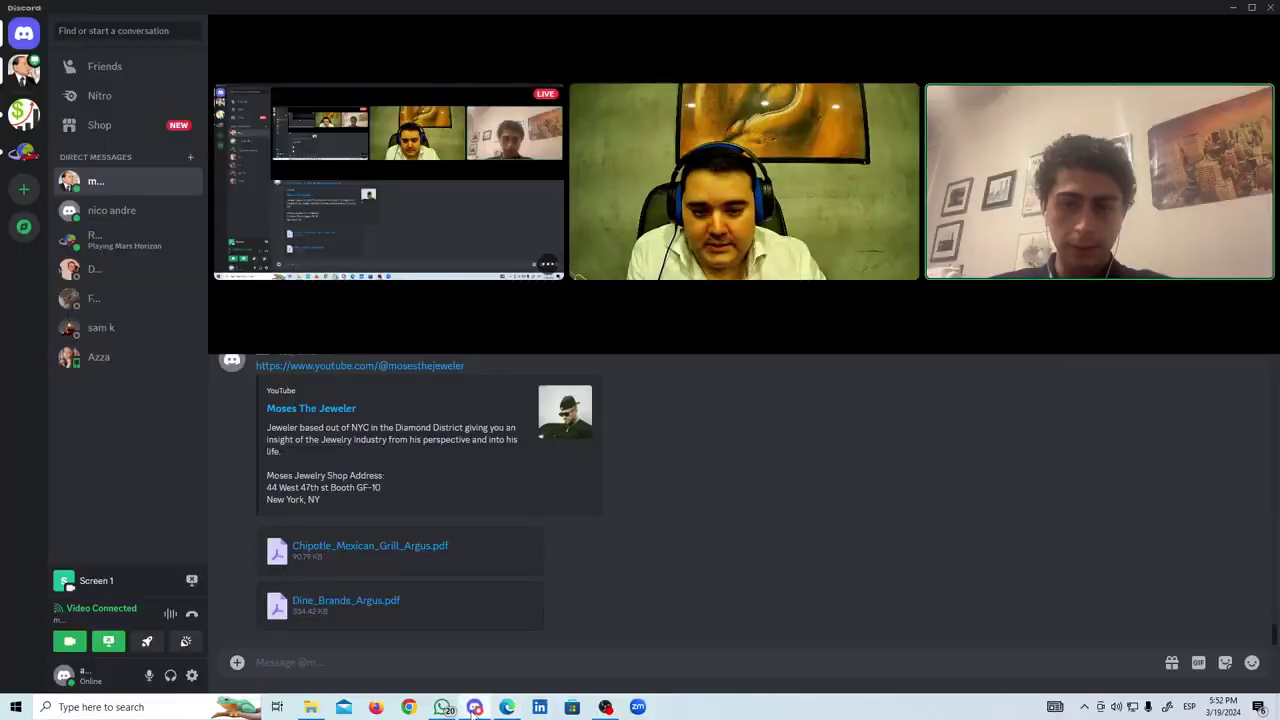
click(508, 707)
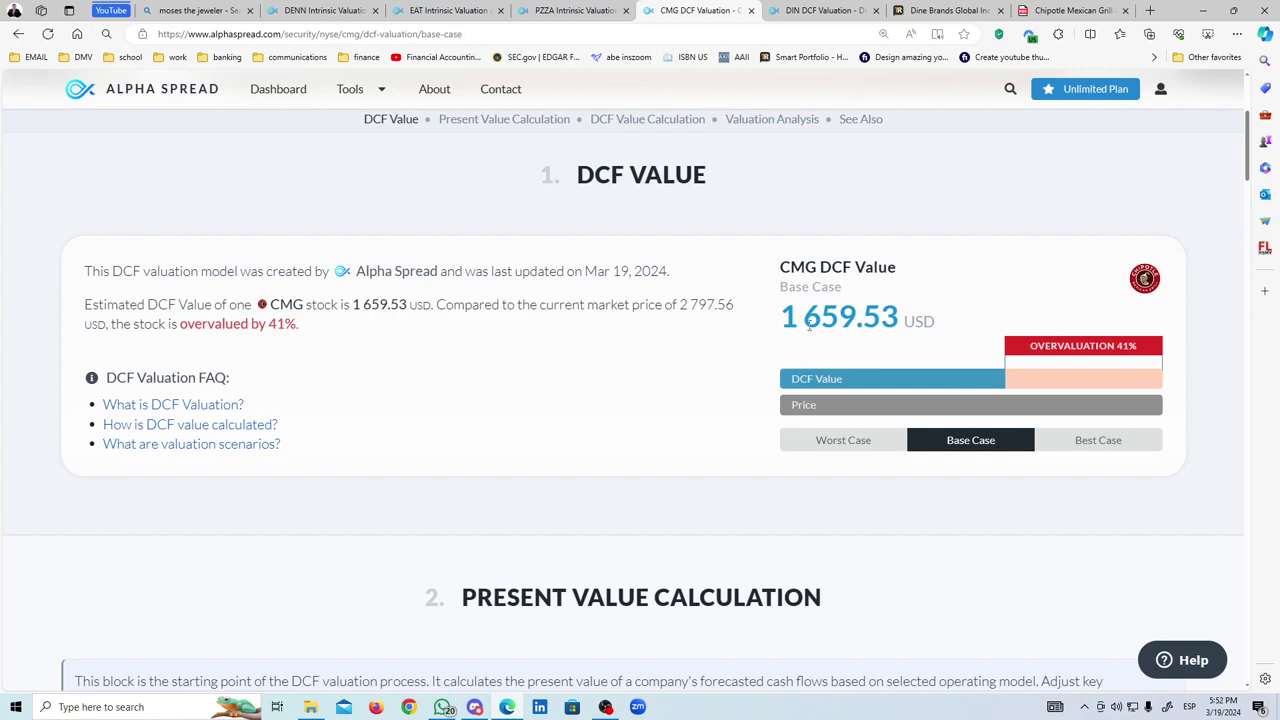
Examine Chipotle's base case DCF value and the DCF model's operating model, forecast period, discount rate, terminal growth and revenue forecast.
scroll(800, 316, down, 6)
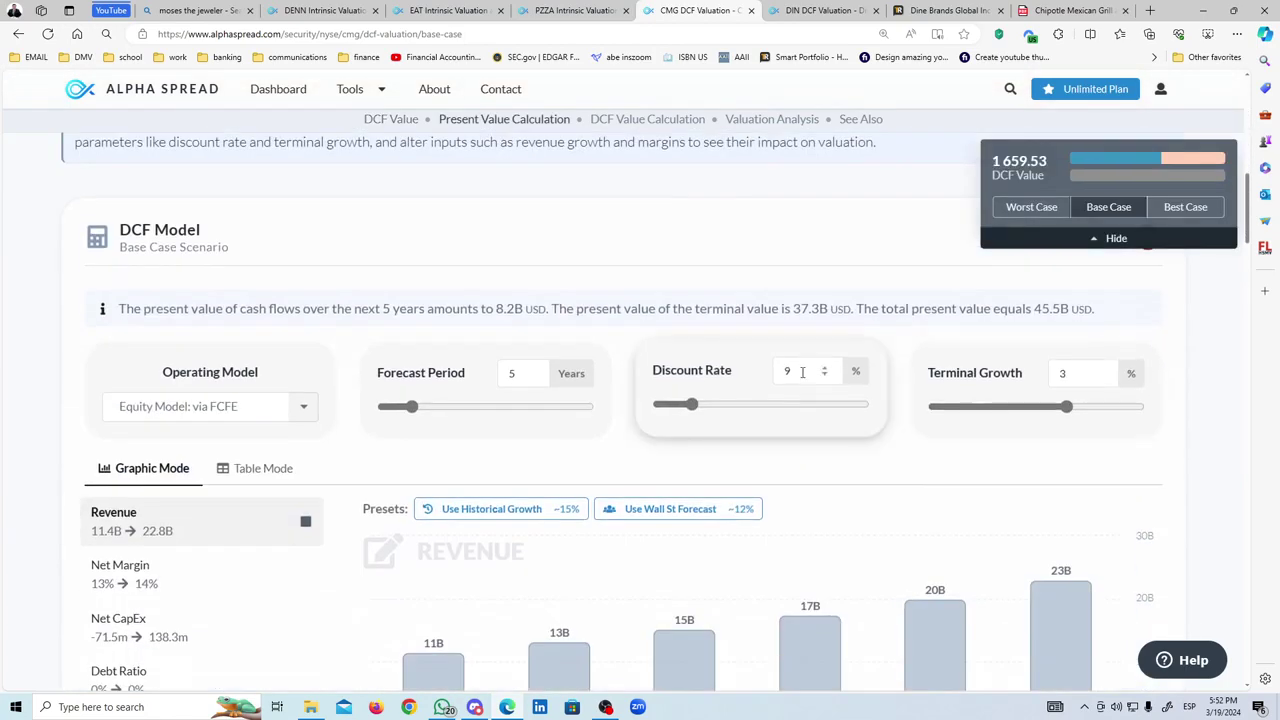
scroll(500, 410, down, 1)
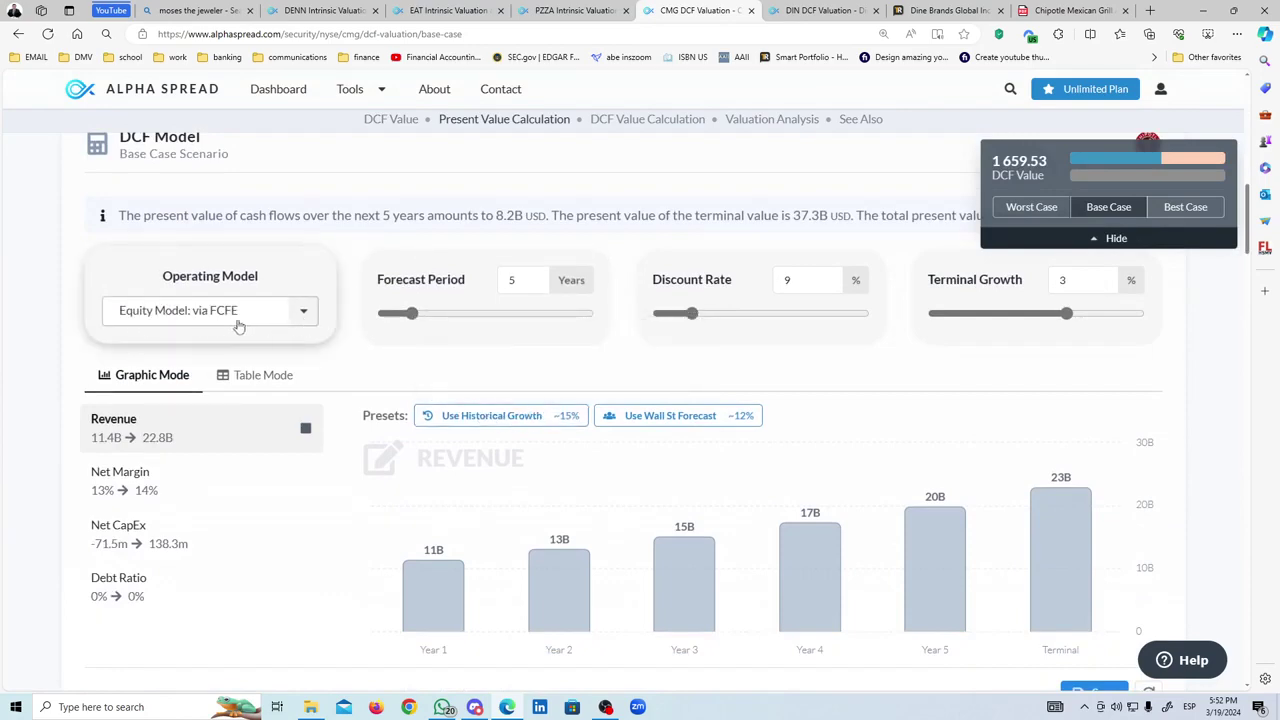
scroll(886, 473, up, 7)
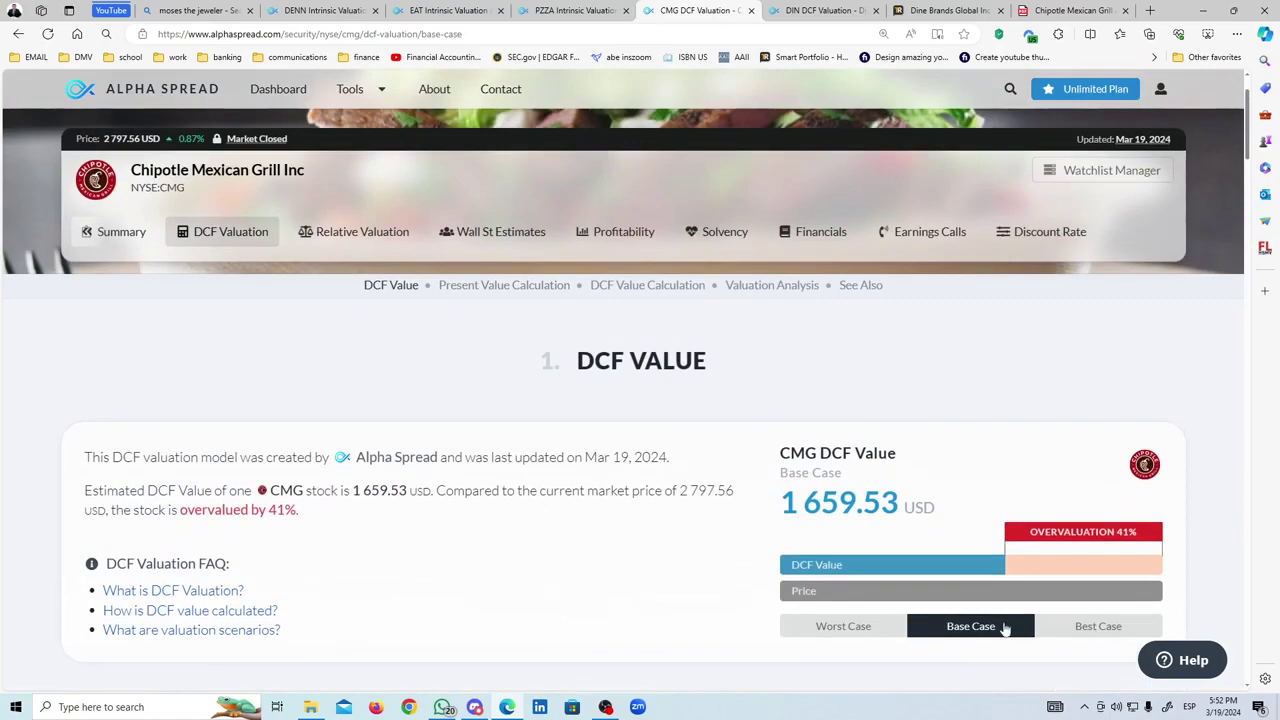
scroll(386, 557, down, 8)
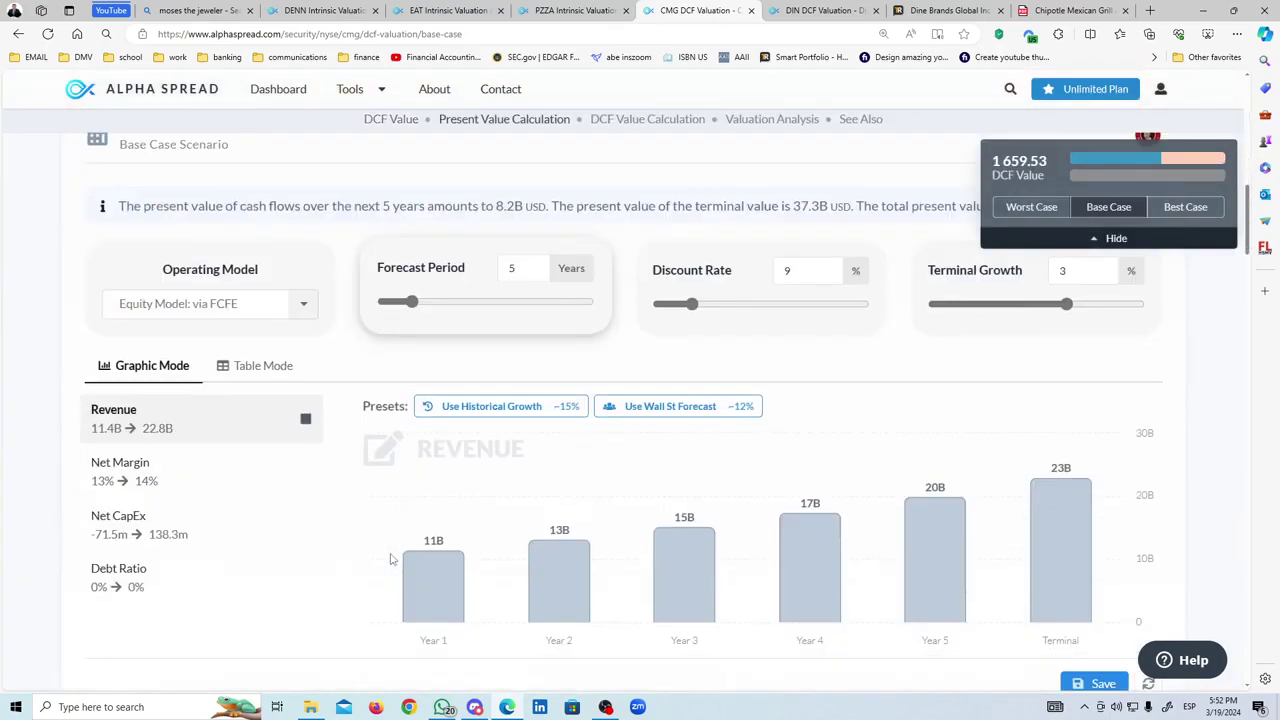
scroll(687, 446, up, 5)
scroll(687, 446, up, 3)
scroll(686, 449, down, 4)
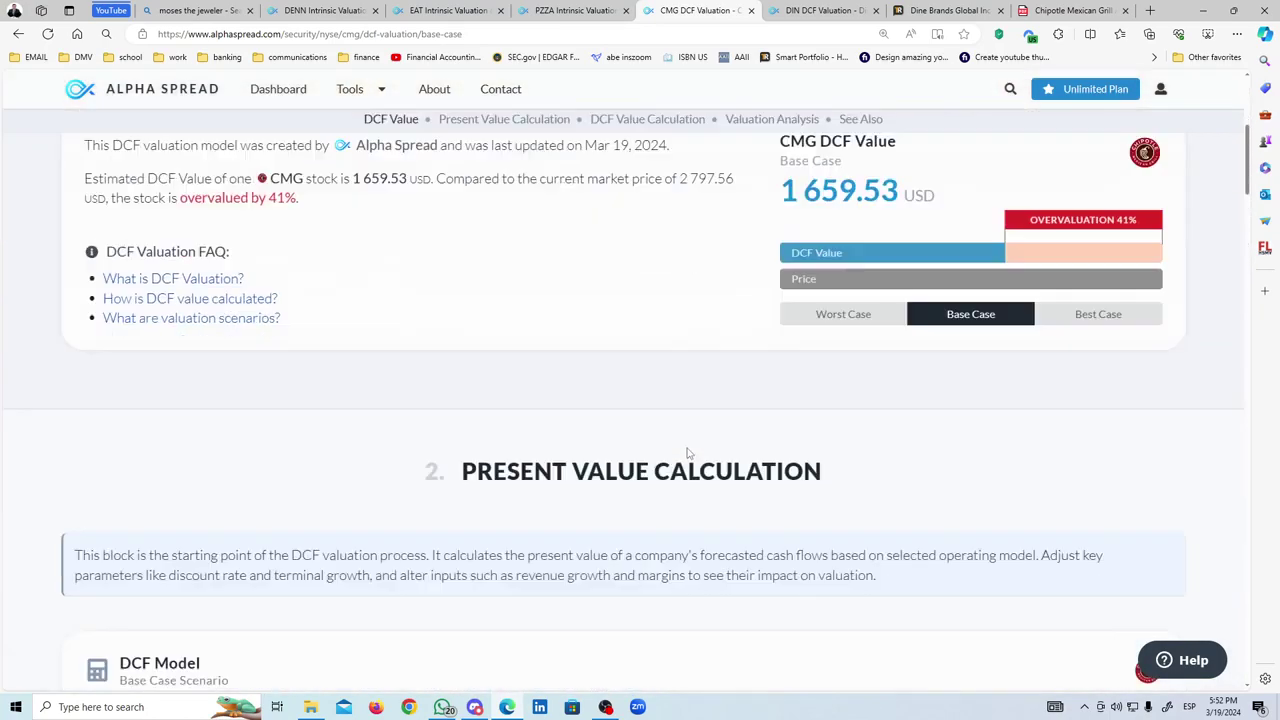
scroll(686, 449, up, 1)
scroll(686, 449, down, 1)
scroll(687, 453, down, 5)
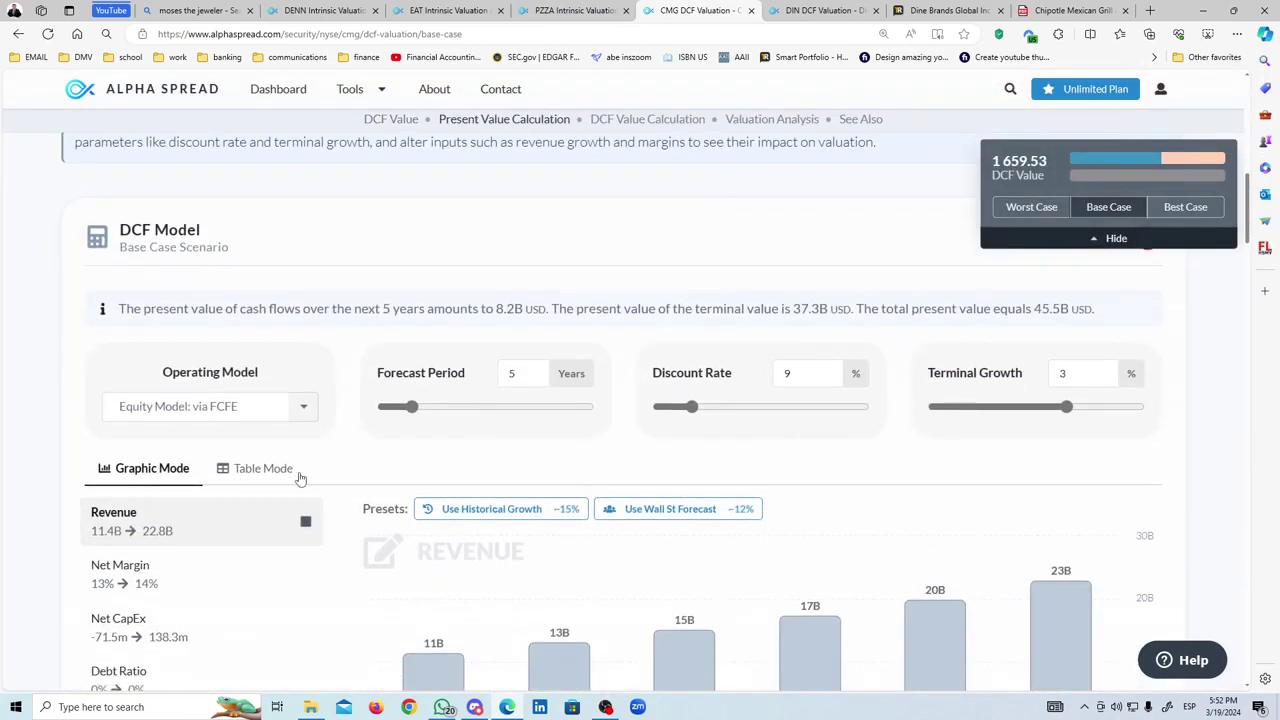
Show the DCF model in Table Mode and expand the Revenue and Net Margin rows to view their yearly forecast values.
click(298, 478)
scroll(306, 441, down, 3)
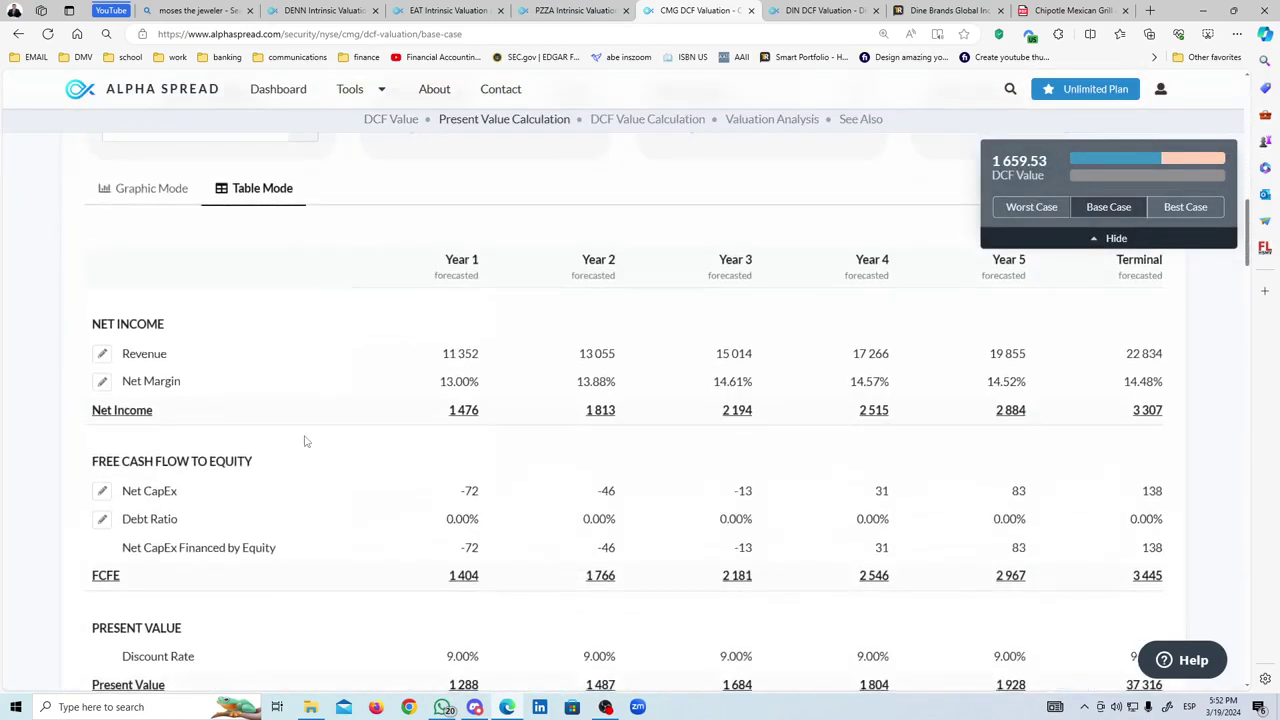
click(103, 356)
scroll(108, 369, down, 1)
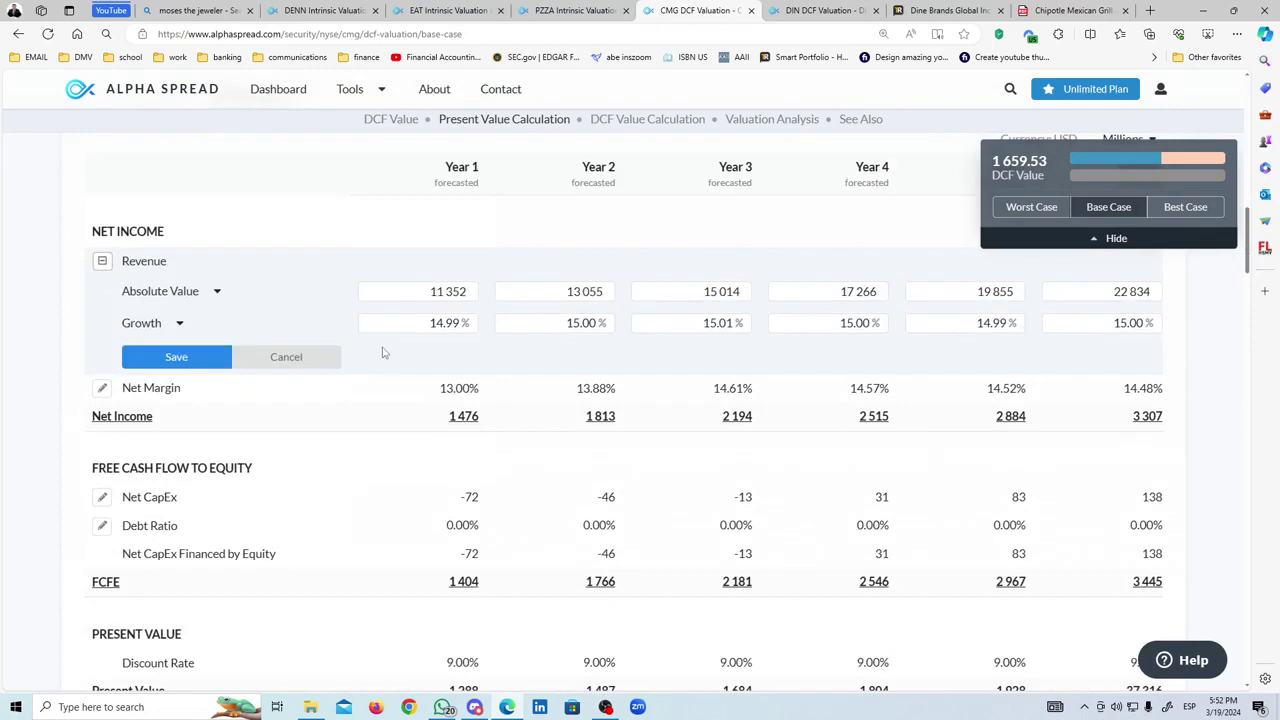
click(103, 389)
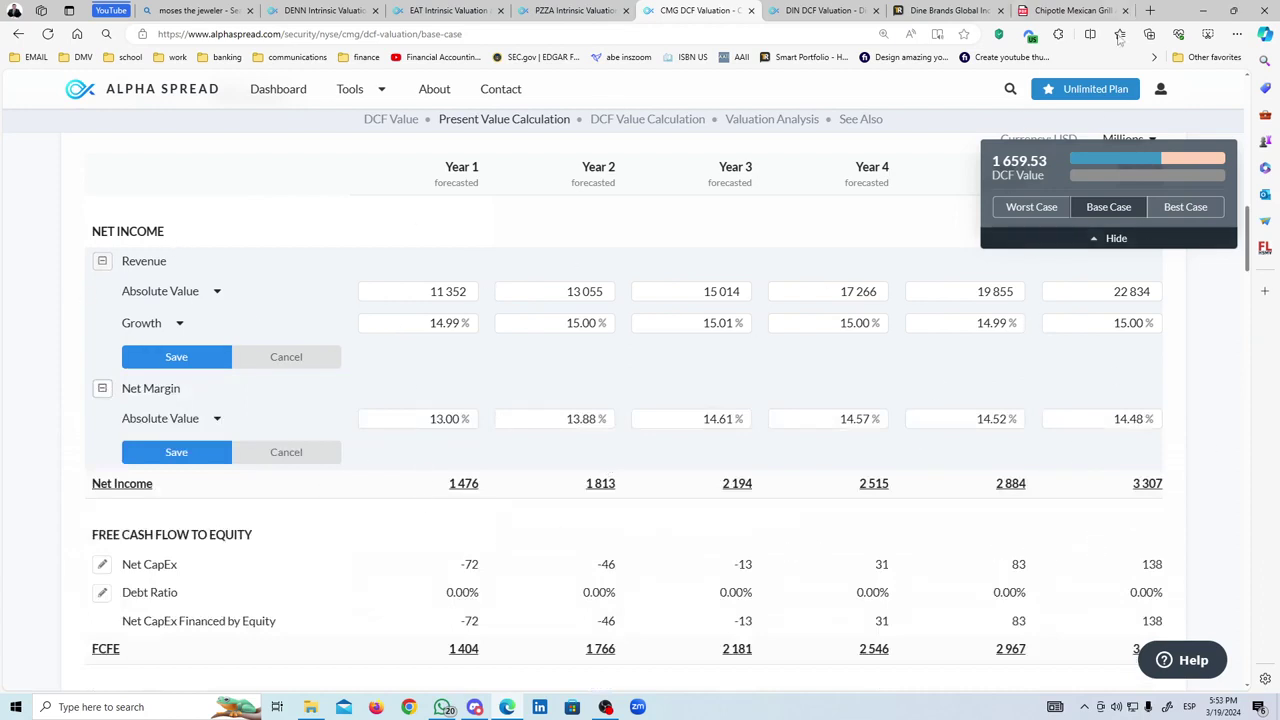
Search for Yahoo Finance in a new browser tab and open its home page.
click(1150, 10)
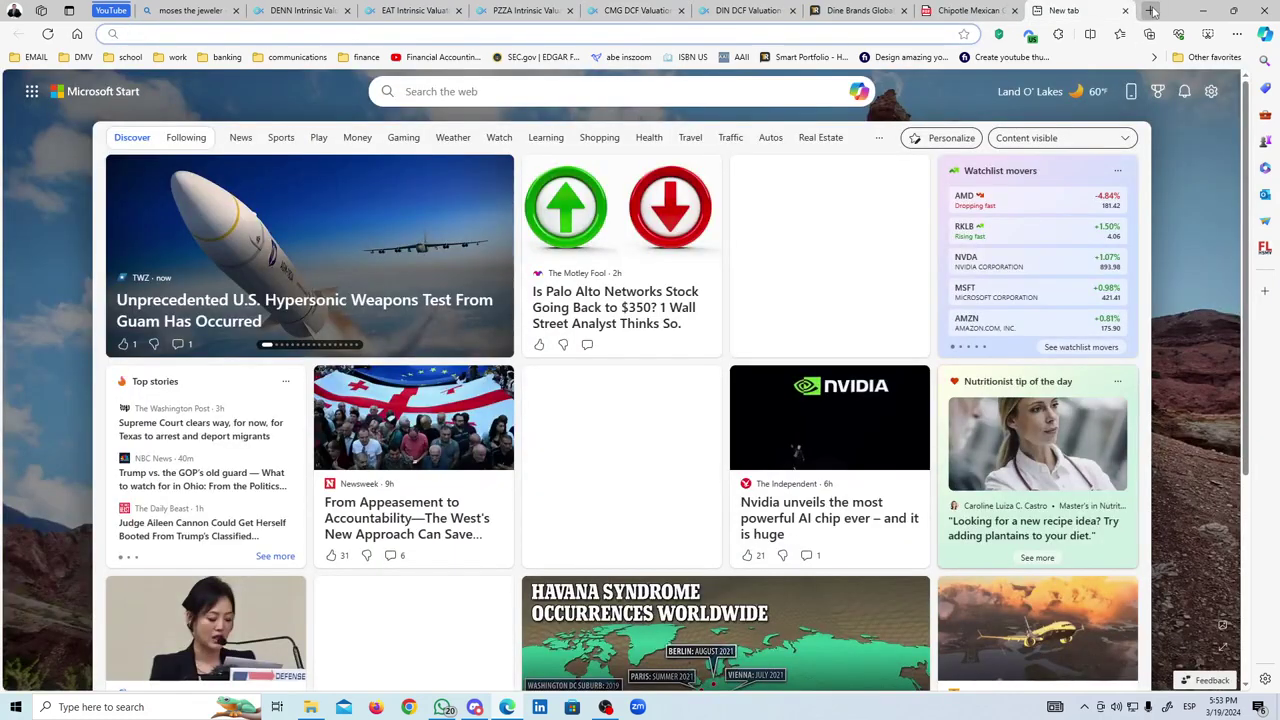
text(yahoo)
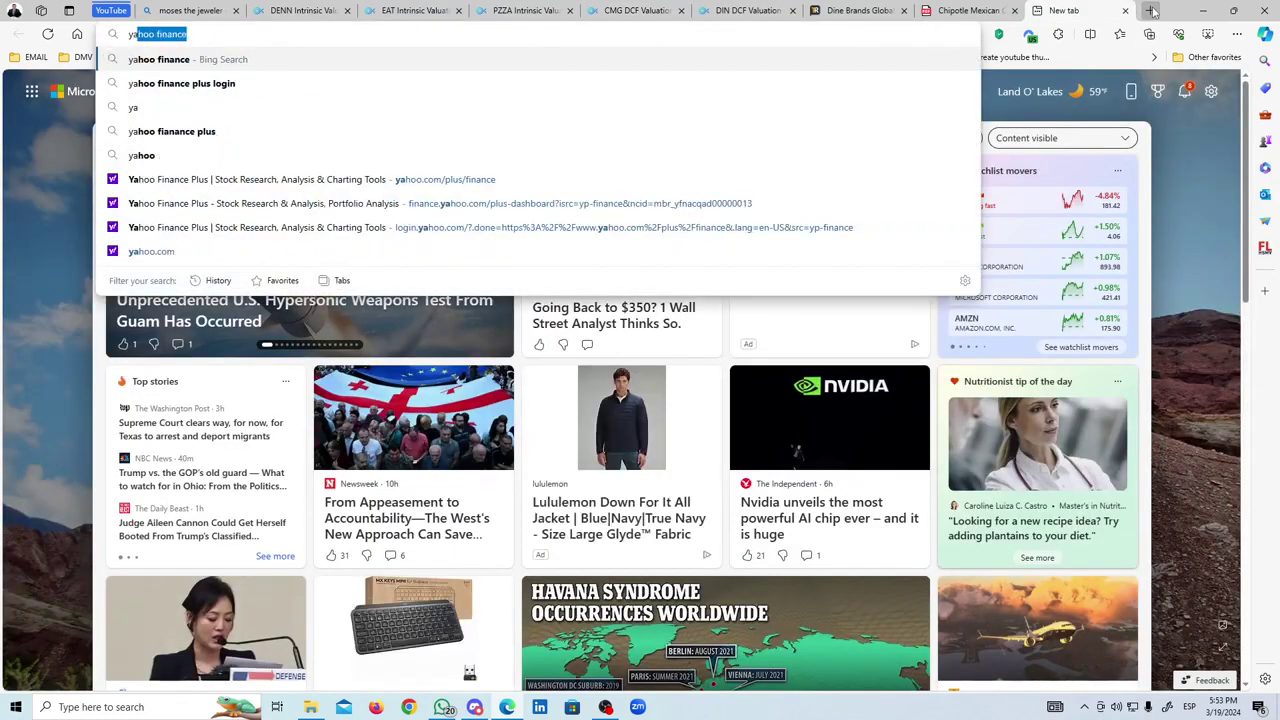
key(Return)
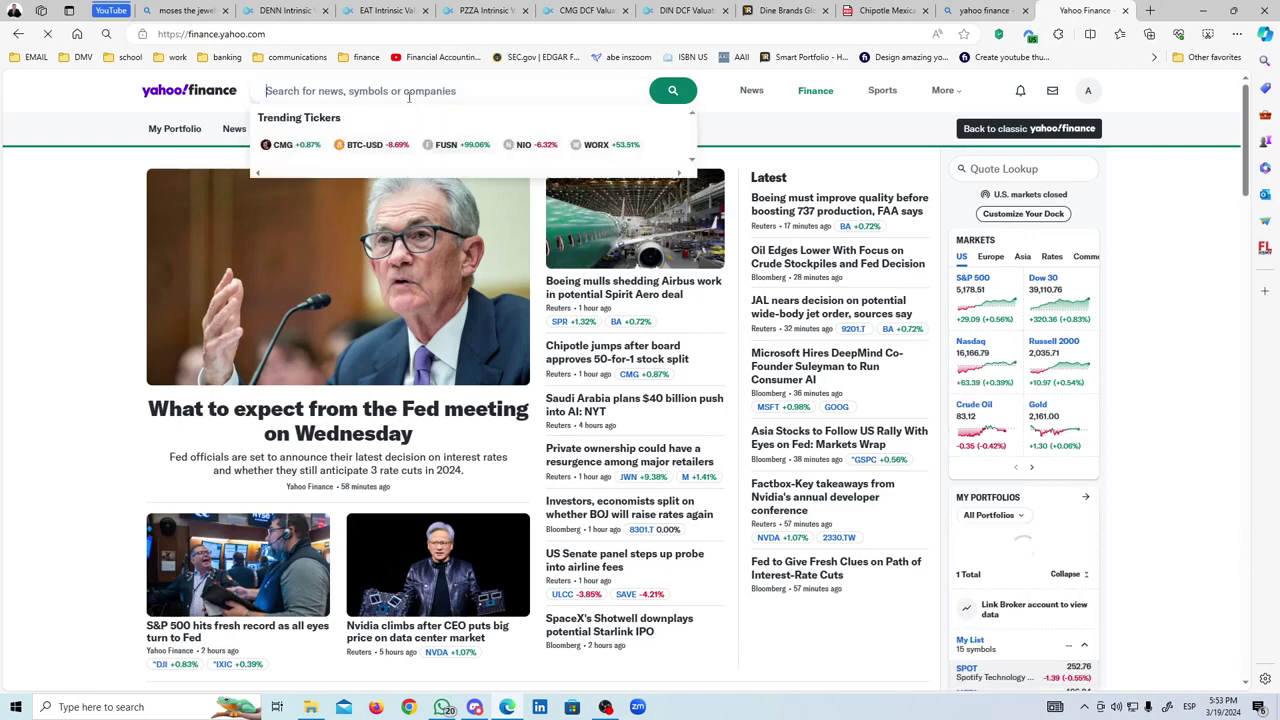
Search Yahoo Finance for chipotle and open the Chipotle Mexican Grill (CMG) quote page.
text(chipotl)
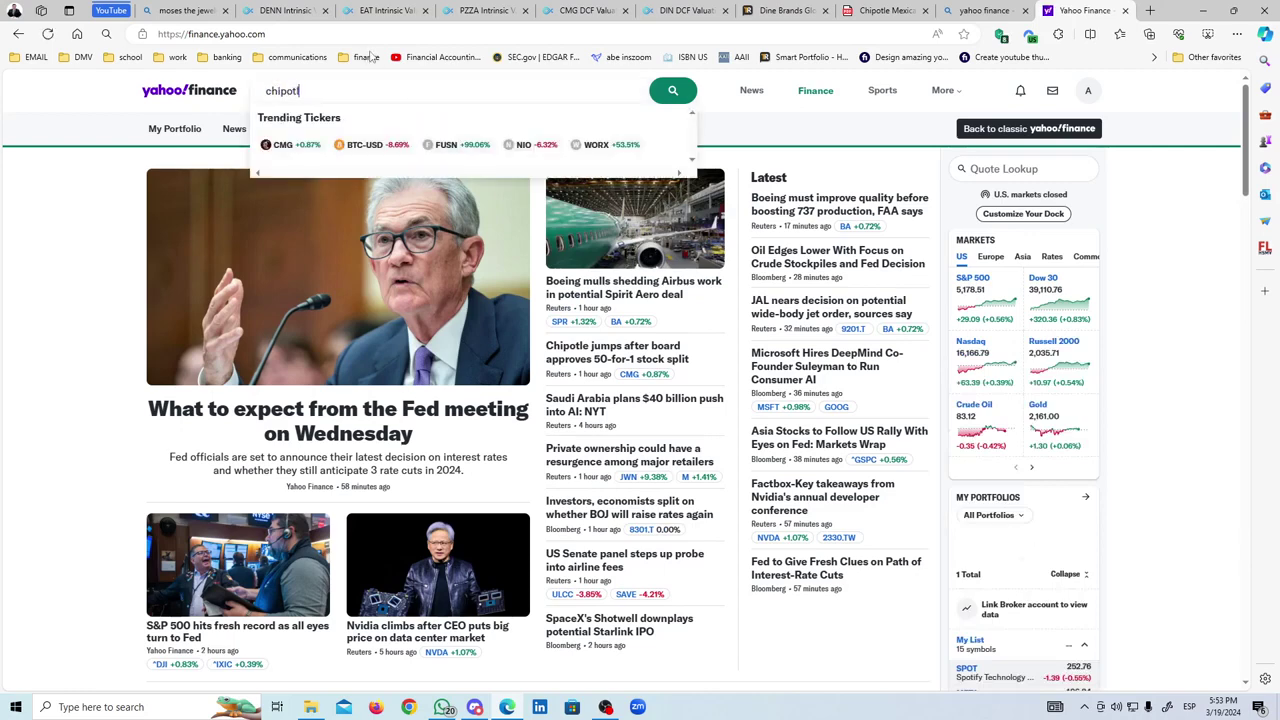
text(e)
click(312, 146)
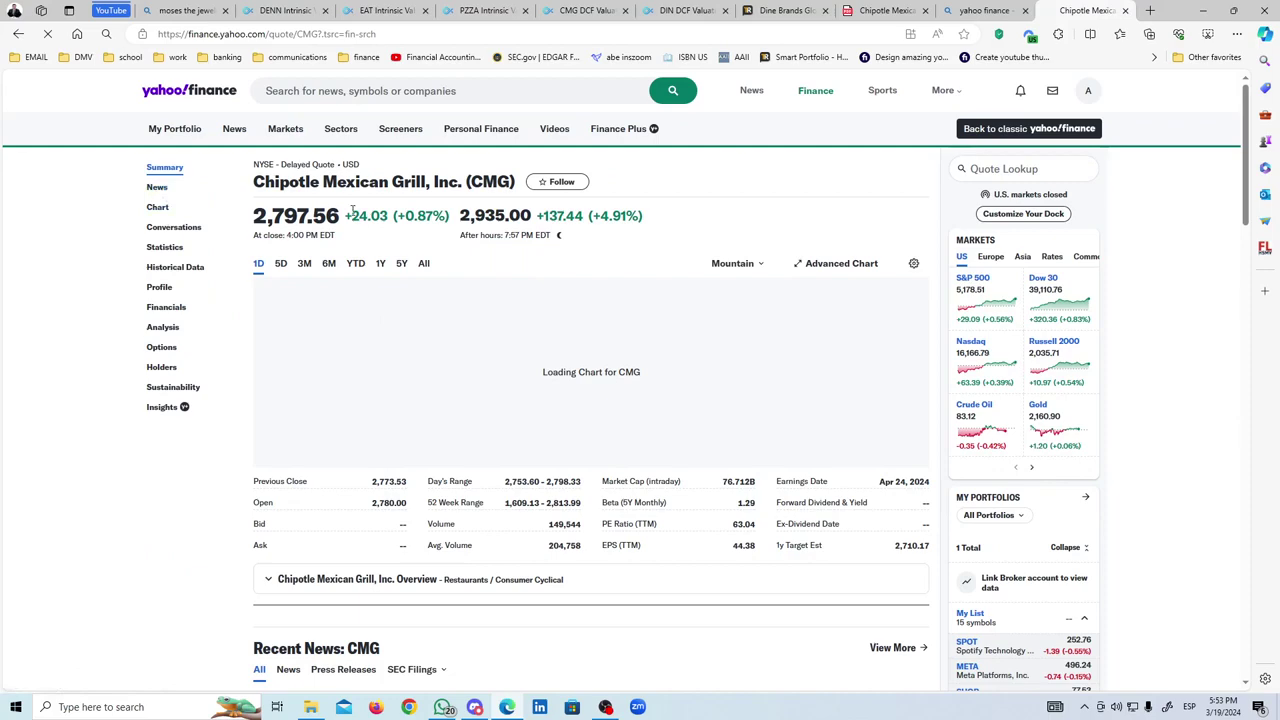
Open Chipotle's financials and review the annual Income Statement from Total Revenue to Tax Effect of Unusual Items.
scroll(357, 323, down, 2)
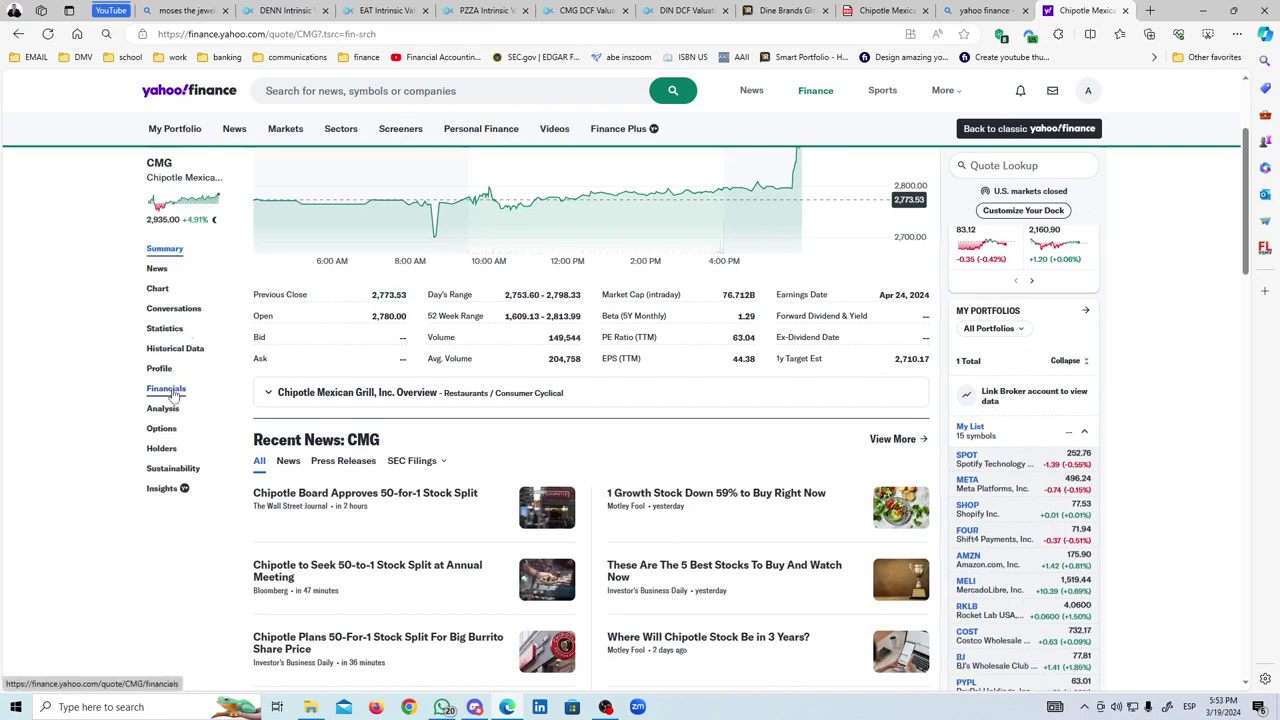
click(173, 392)
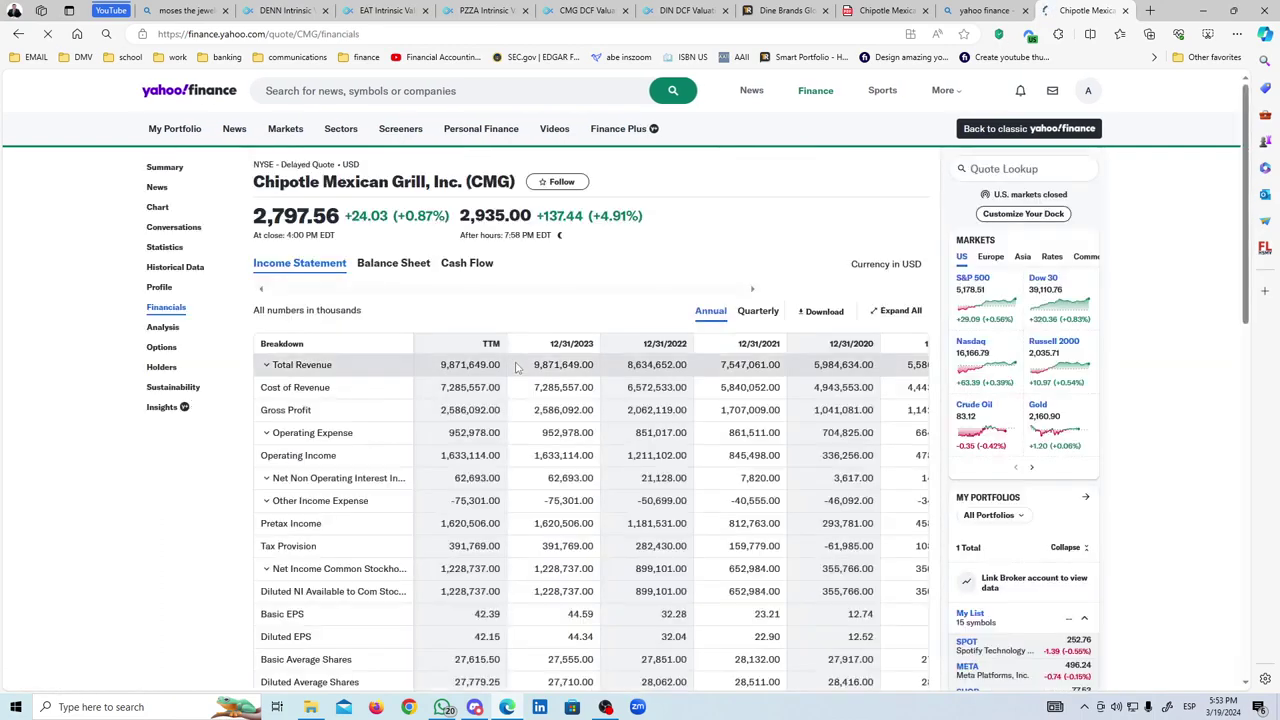
scroll(616, 353, down, 10)
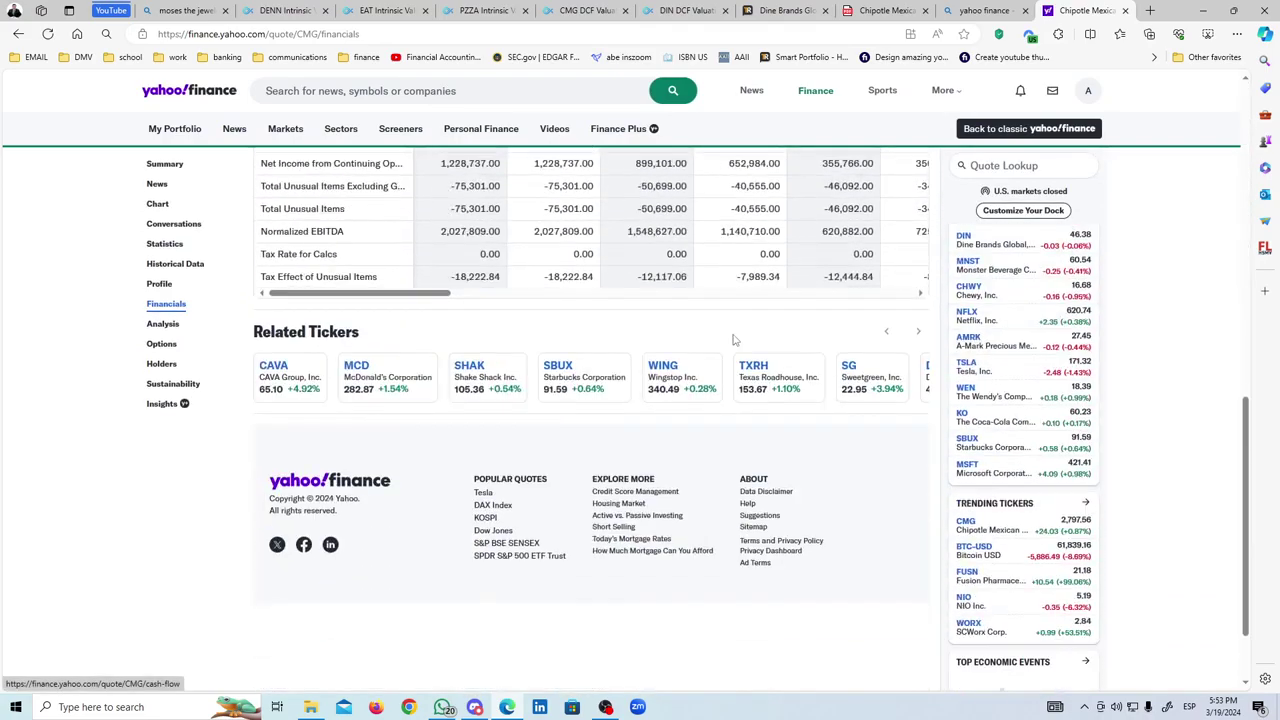
scroll(616, 353, up, 10)
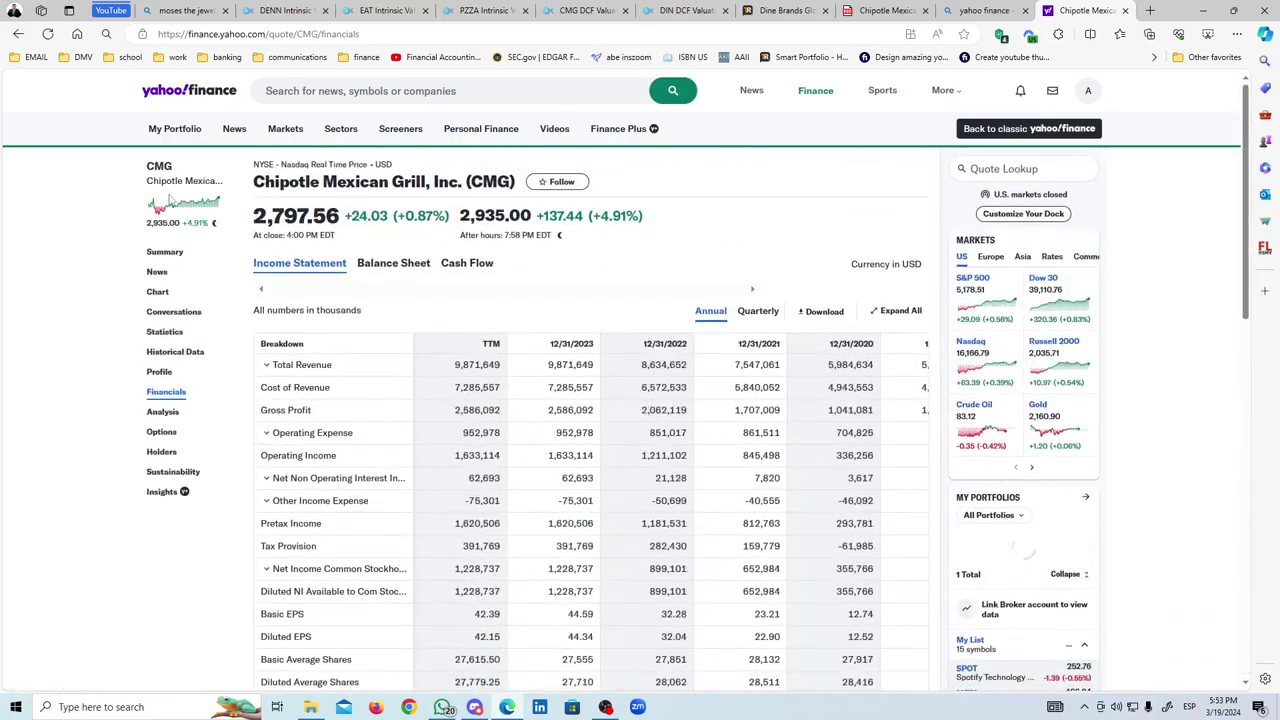
scroll(425, 400, down, 10)
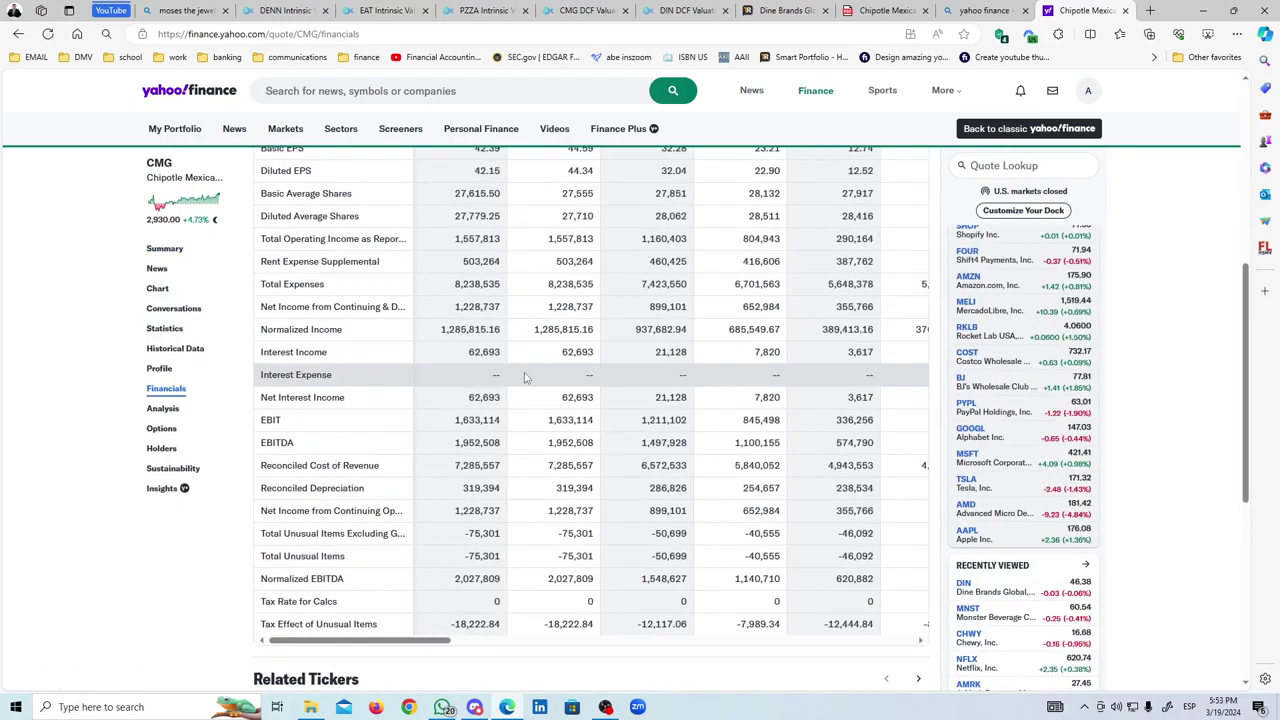
scroll(425, 395, up, 10)
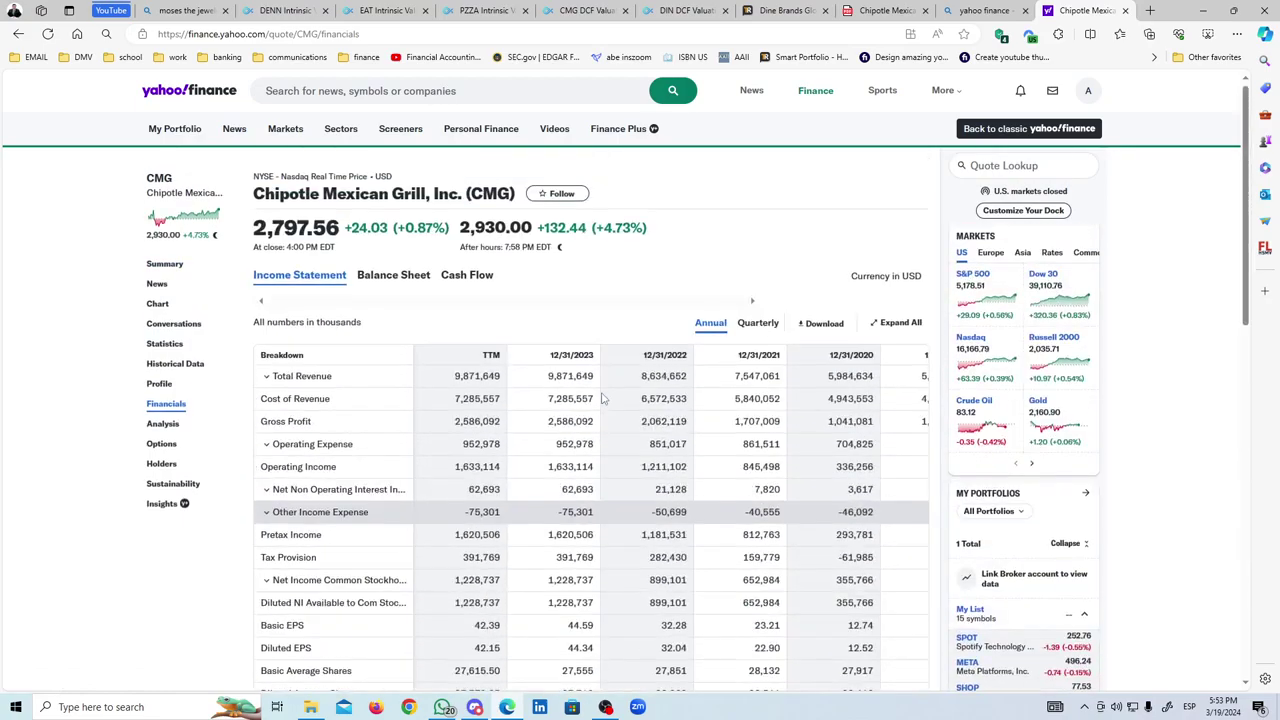
Open Chipotle's annual Cash Flow statement and look through the yearly columns back to 2004.
click(467, 265)
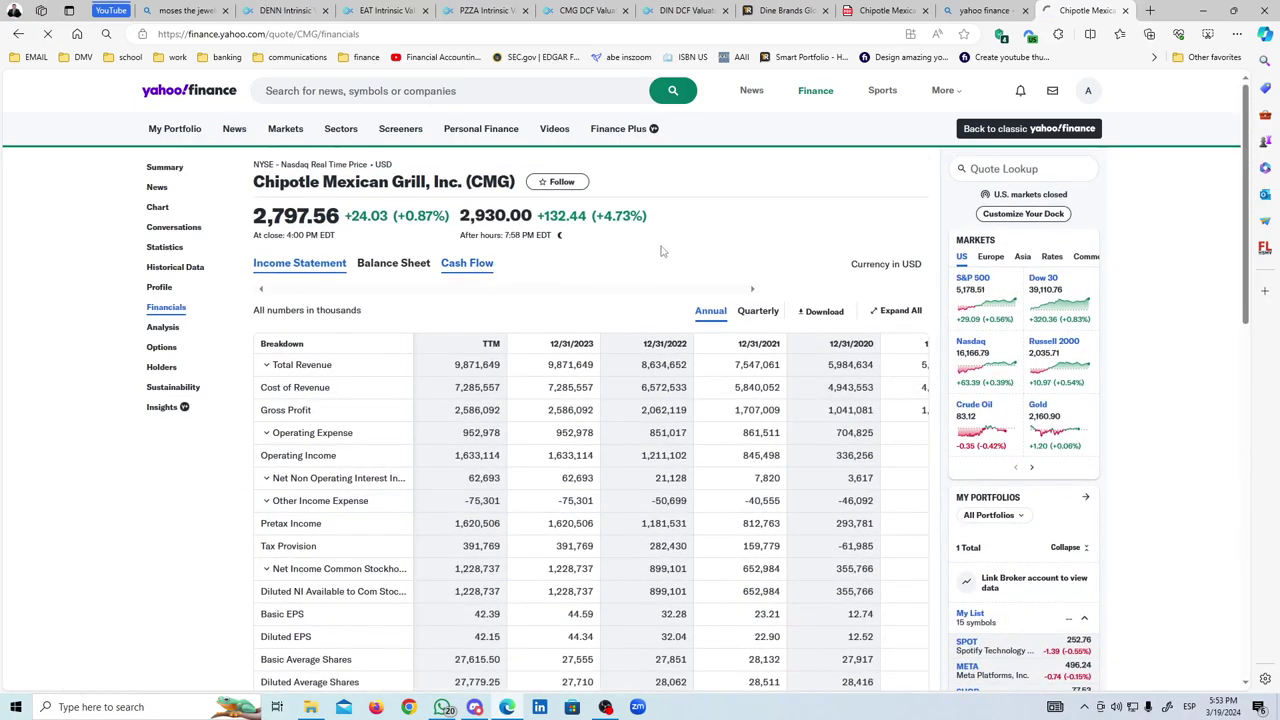
scroll(362, 393, down, 3)
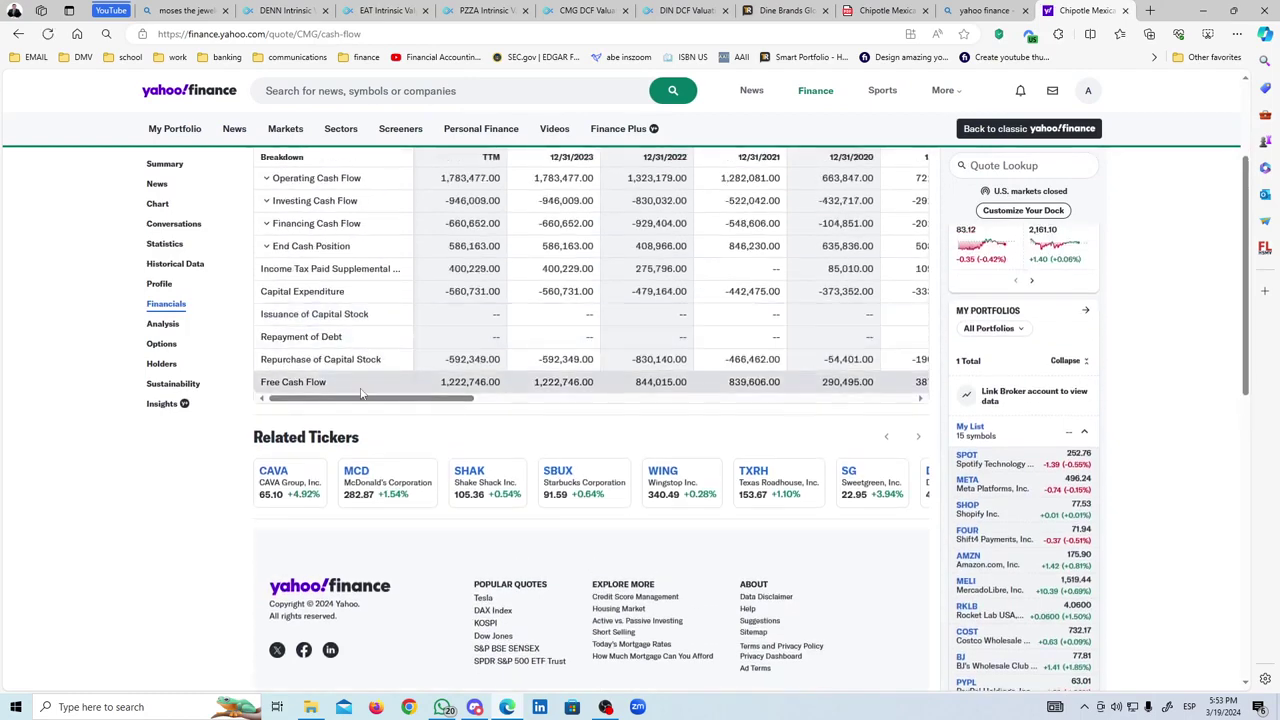
drag(362, 397, 866, 408)
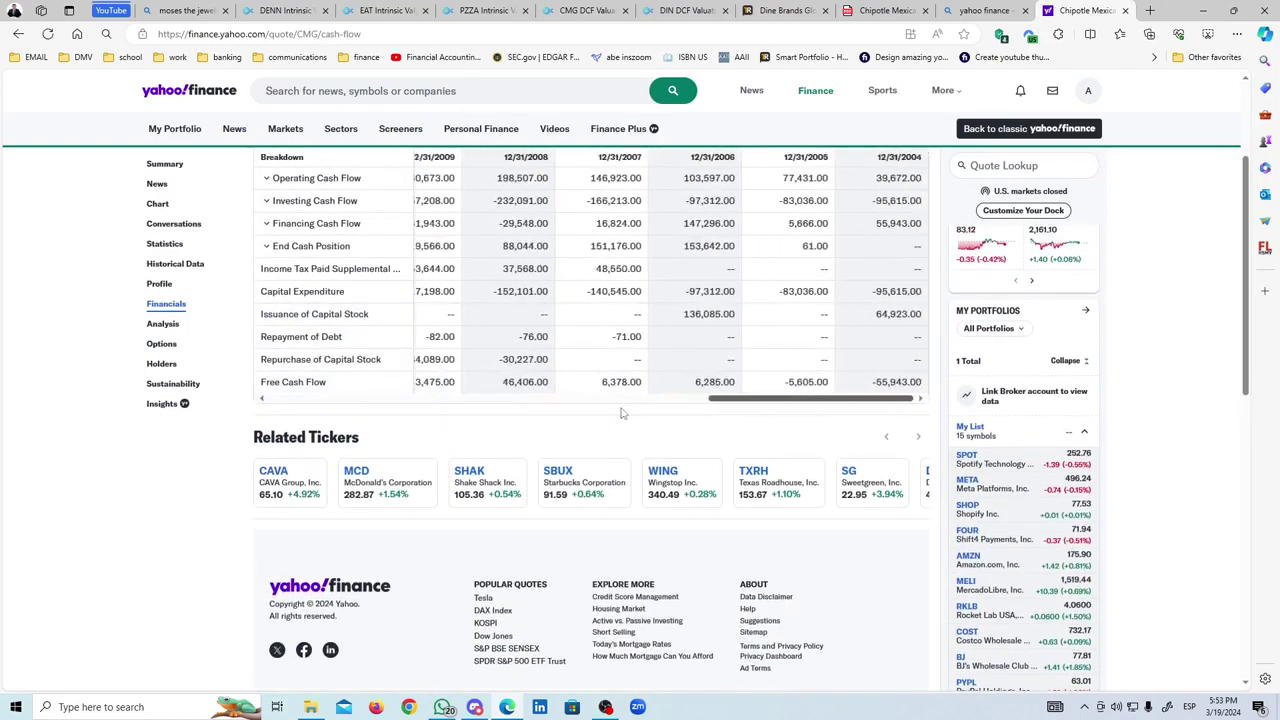
drag(440, 410, 488, 408)
scroll(628, 348, up, 2)
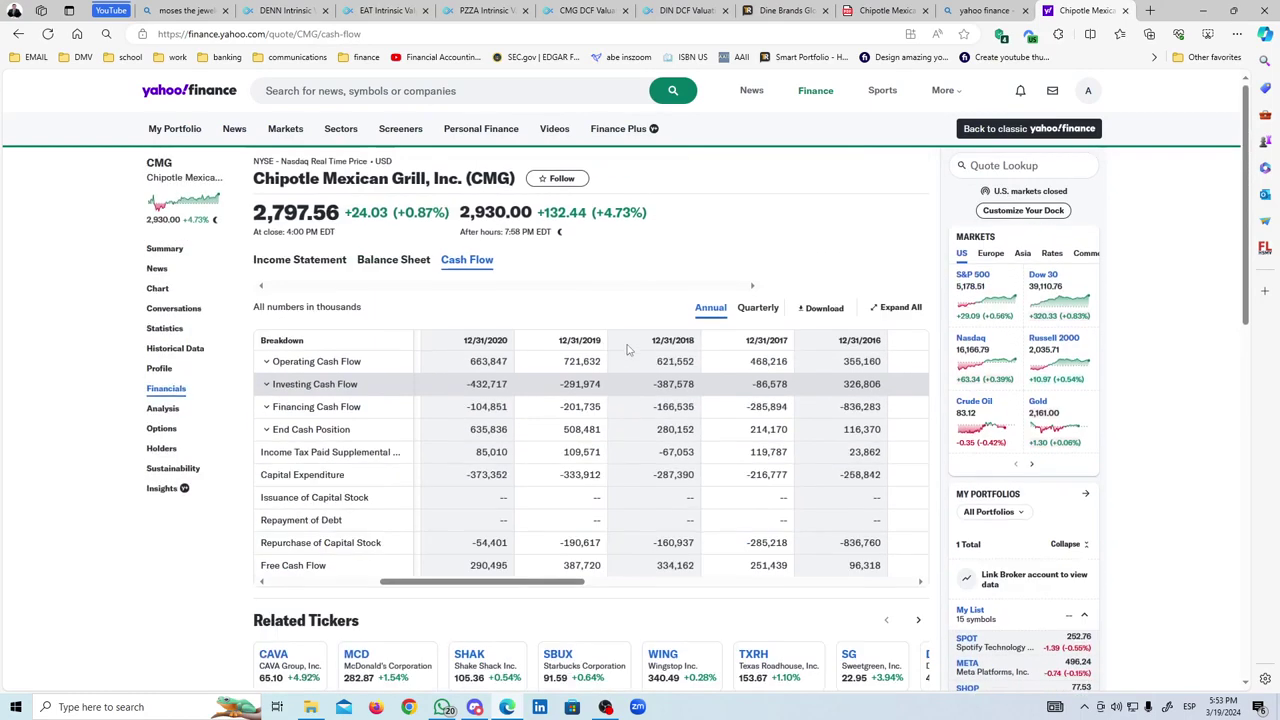
Go back to the most recent cash flow columns and highlight the Free Cash Flow values for 2020 to 2023.
scroll(625, 360, down, 2)
drag(518, 495, 441, 495)
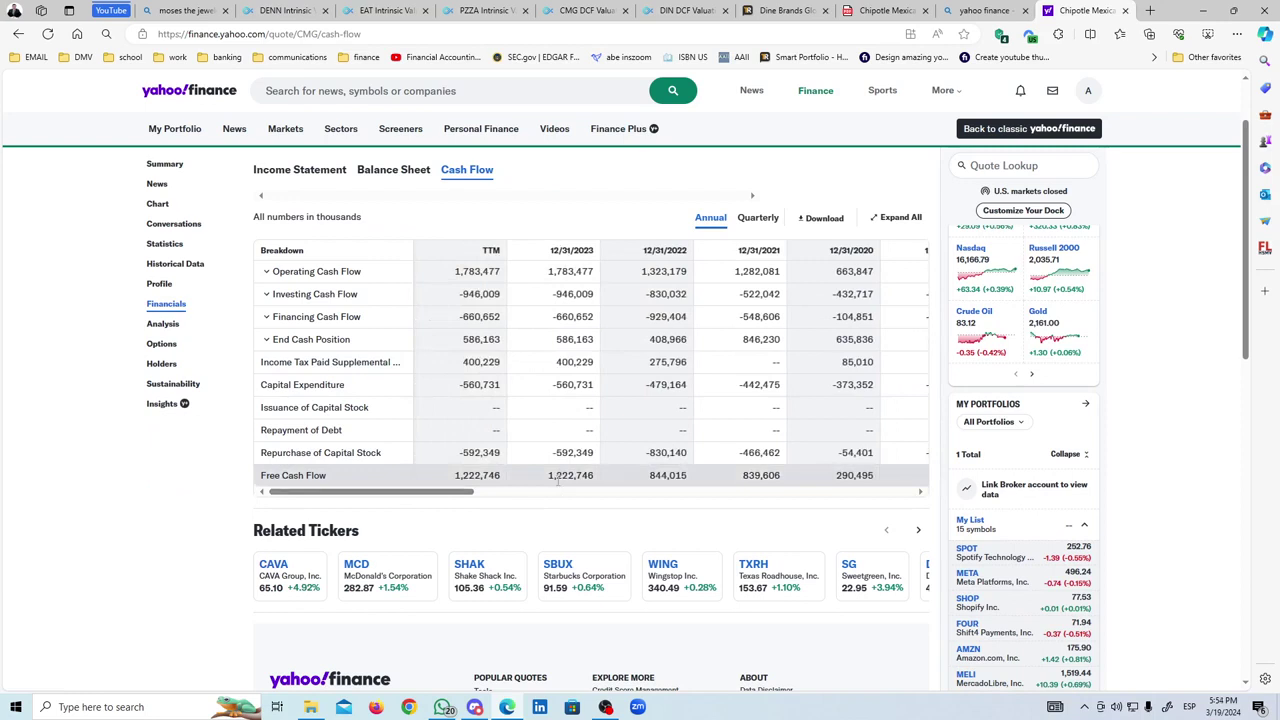
drag(866, 476, 546, 478)
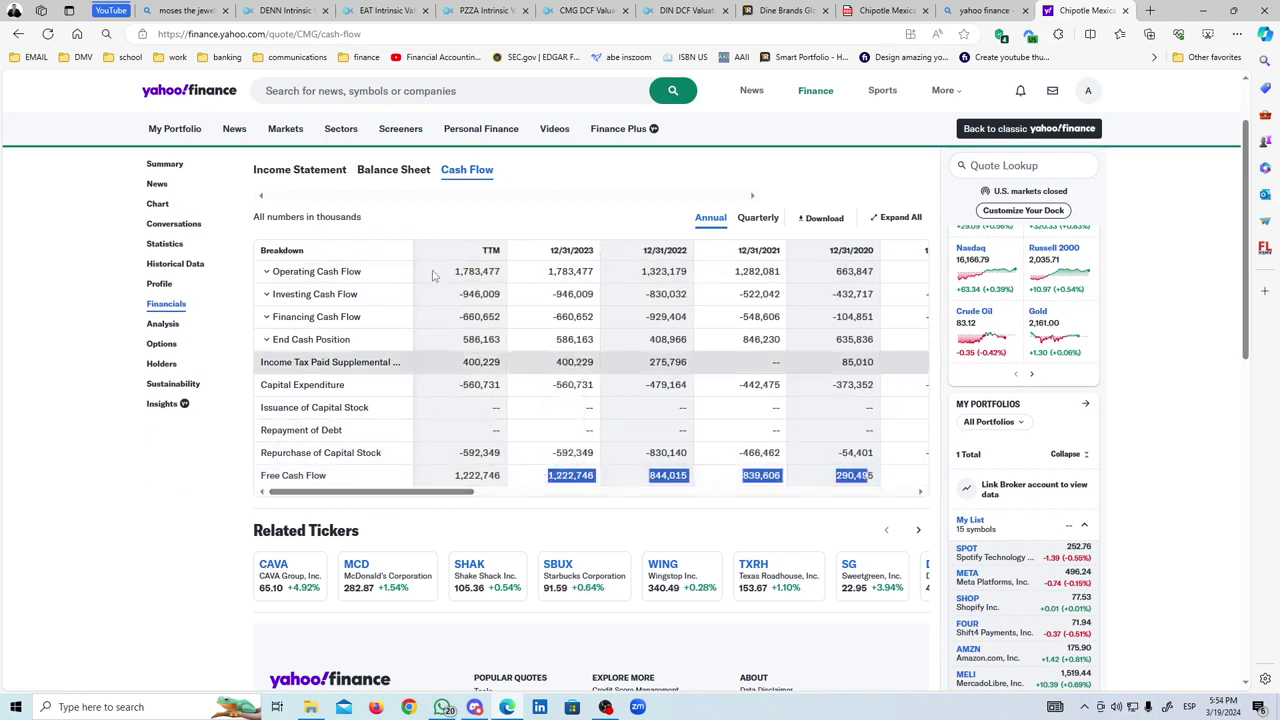
Check Chipotle's quote summary on Yahoo Finance and switch to Alpha Spread to review its base-case DCF value.
click(166, 168)
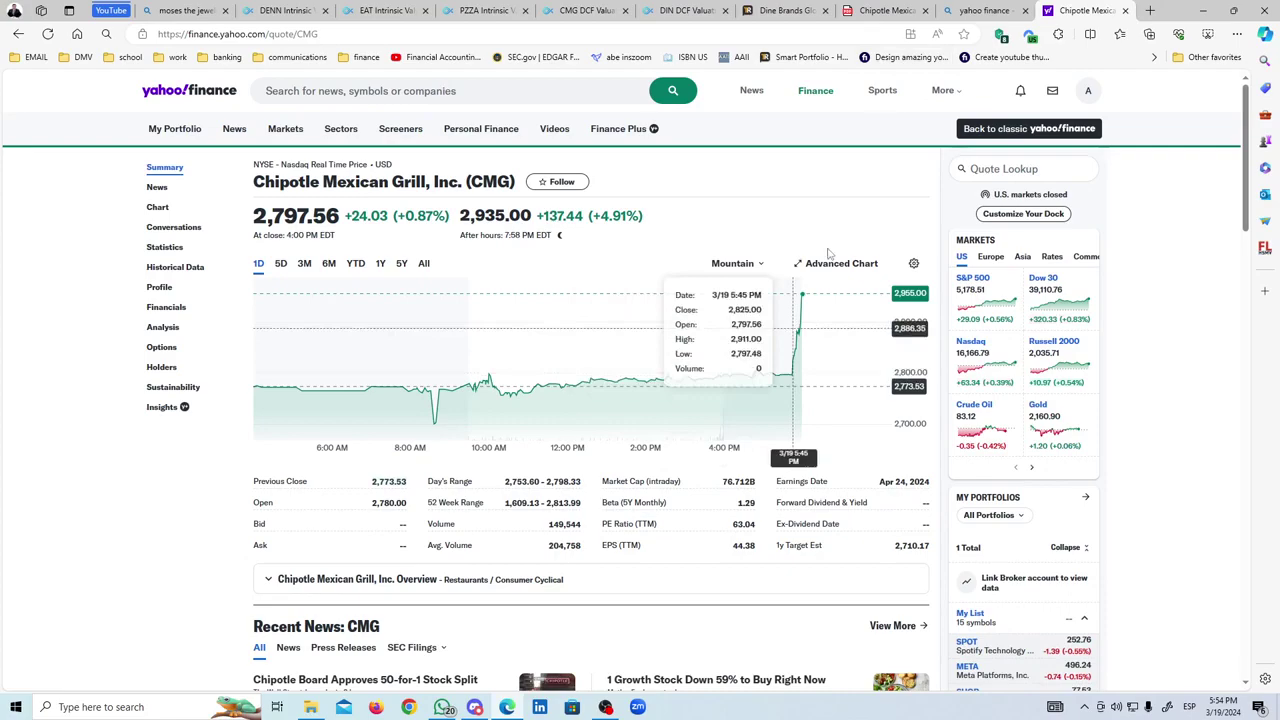
click(904, 8)
click(588, 10)
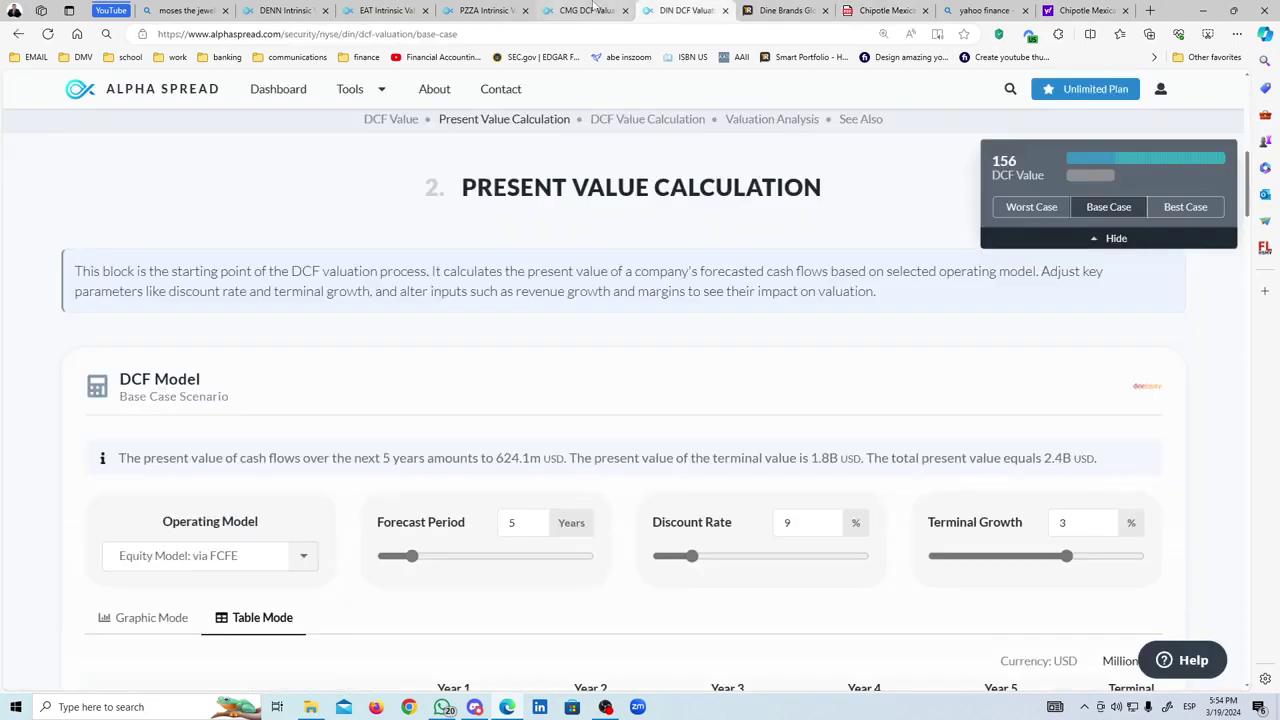
scroll(711, 307, up, 15)
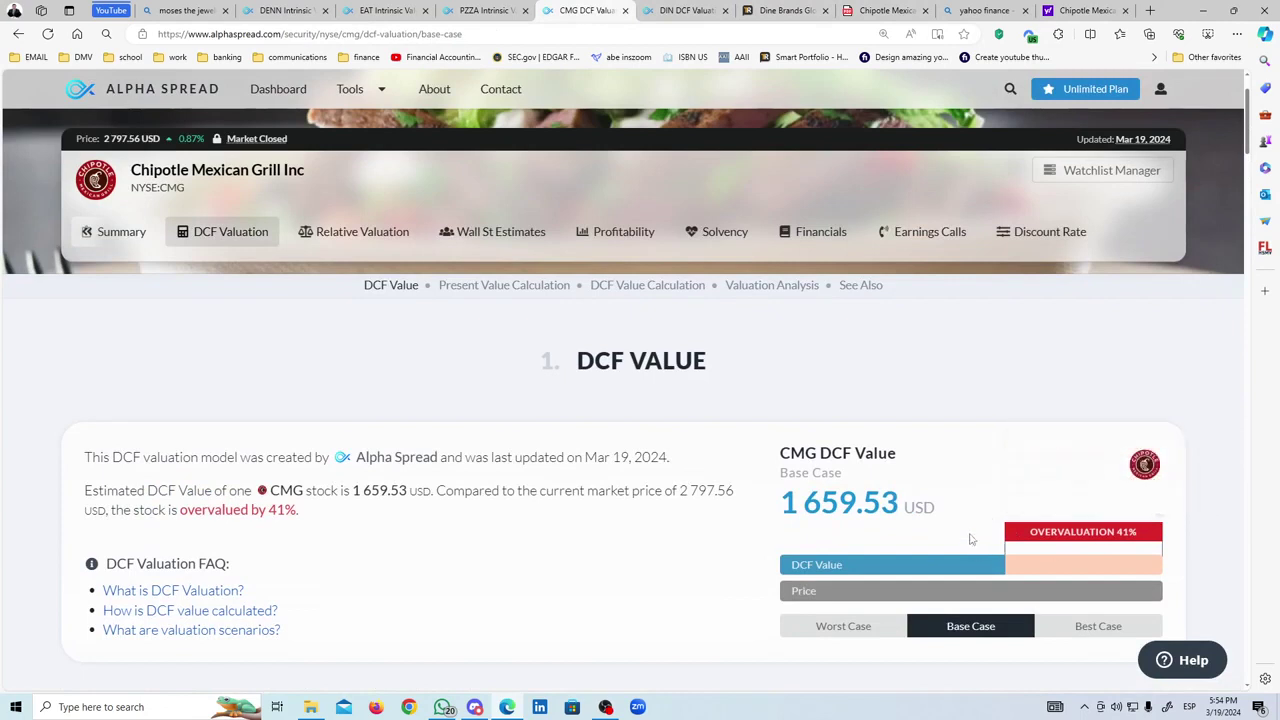
mouse_move(993, 568)
scroll(530, 439, down, 2)
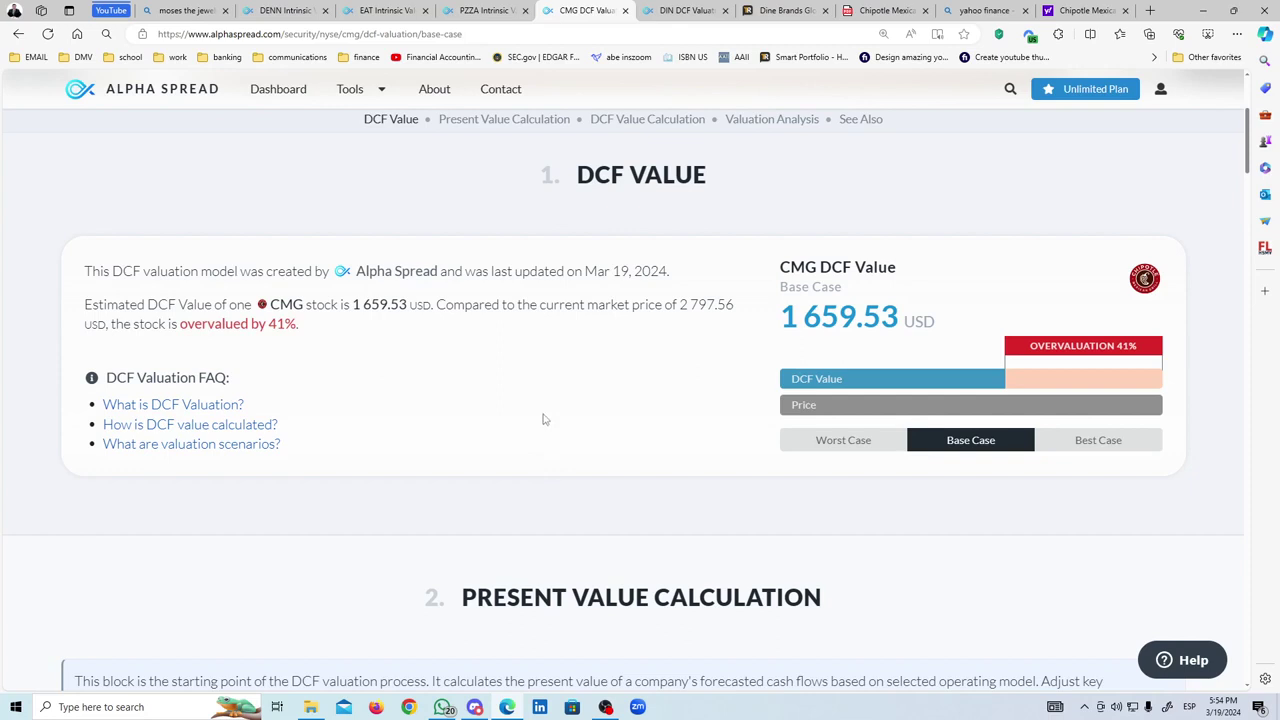
scroll(612, 427, up, 1)
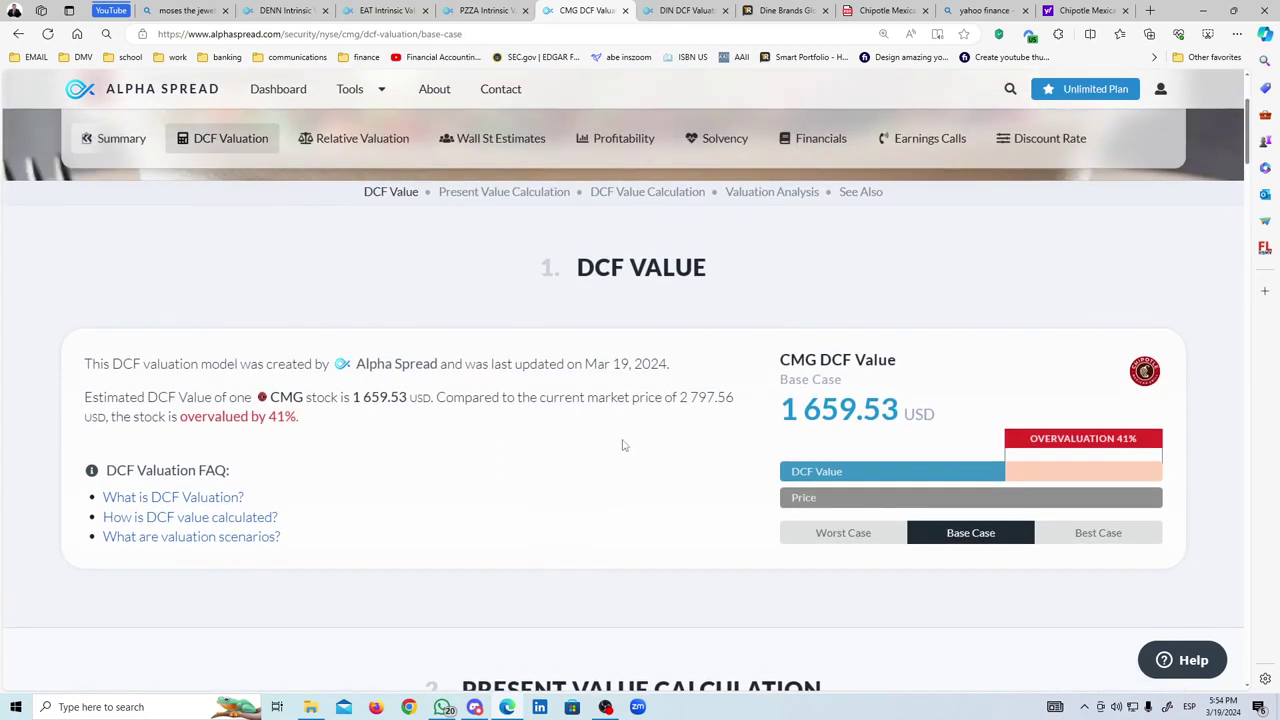
Examine Chipotle's DCF model inputs, including discount rate, terminal growth, and forecast revenue growth and net margin.
click(686, 10)
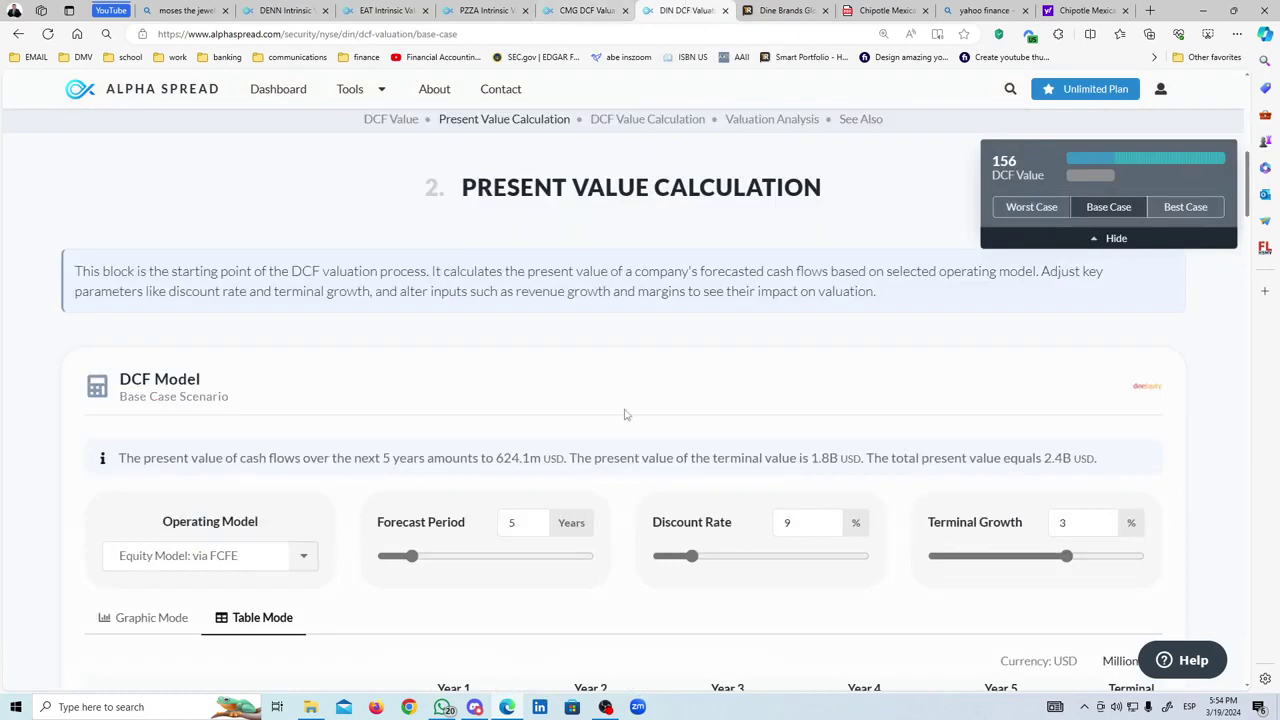
click(612, 10)
scroll(669, 412, down, 2)
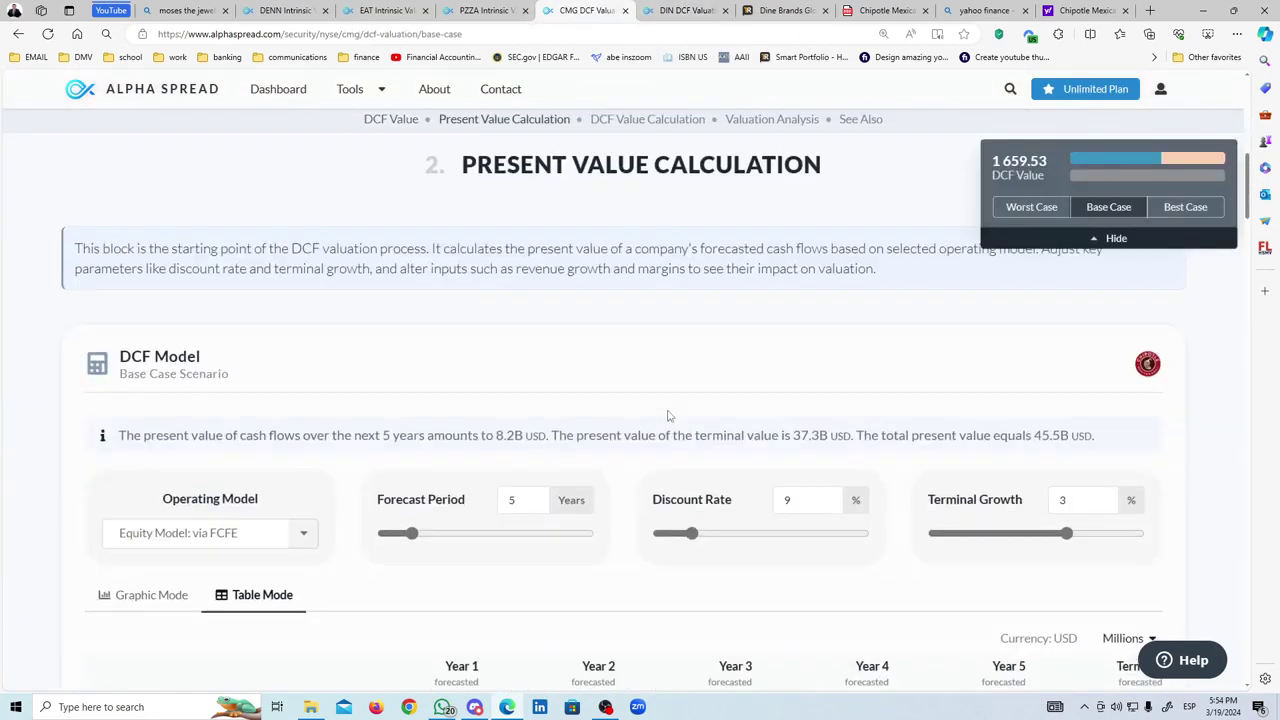
scroll(669, 416, down, 1)
scroll(588, 338, down, 5)
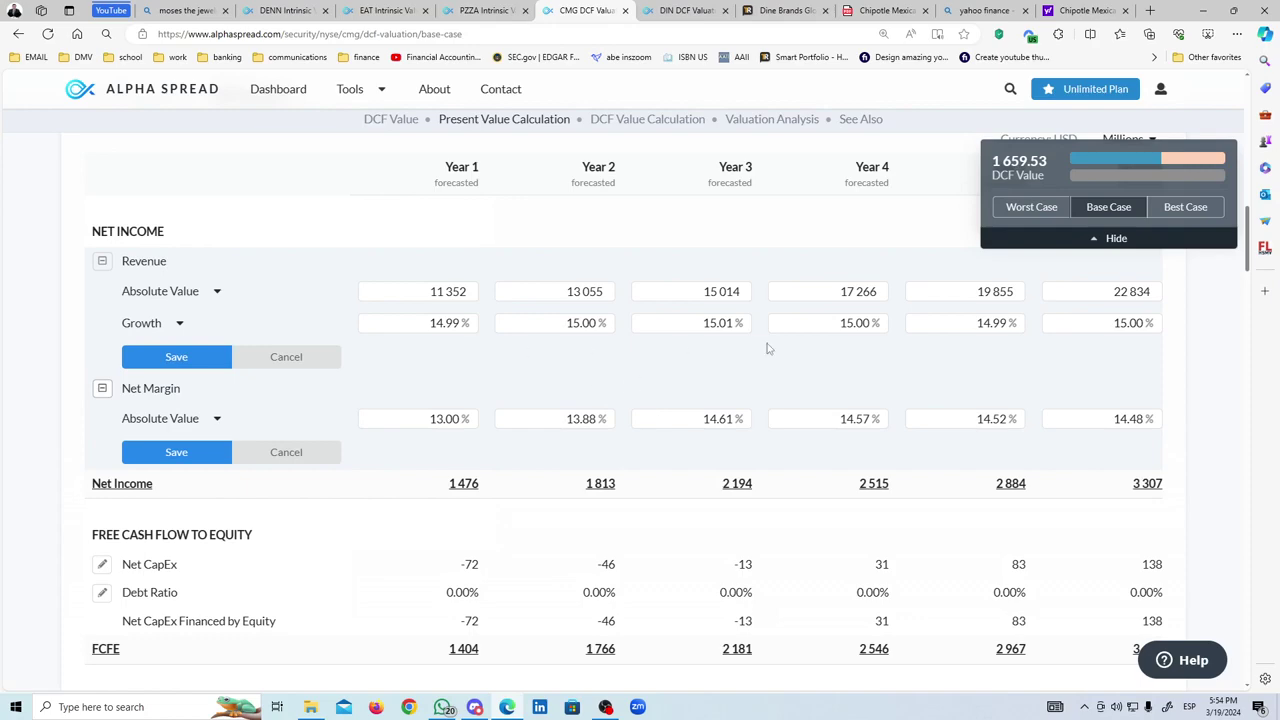
scroll(785, 390, up, 7)
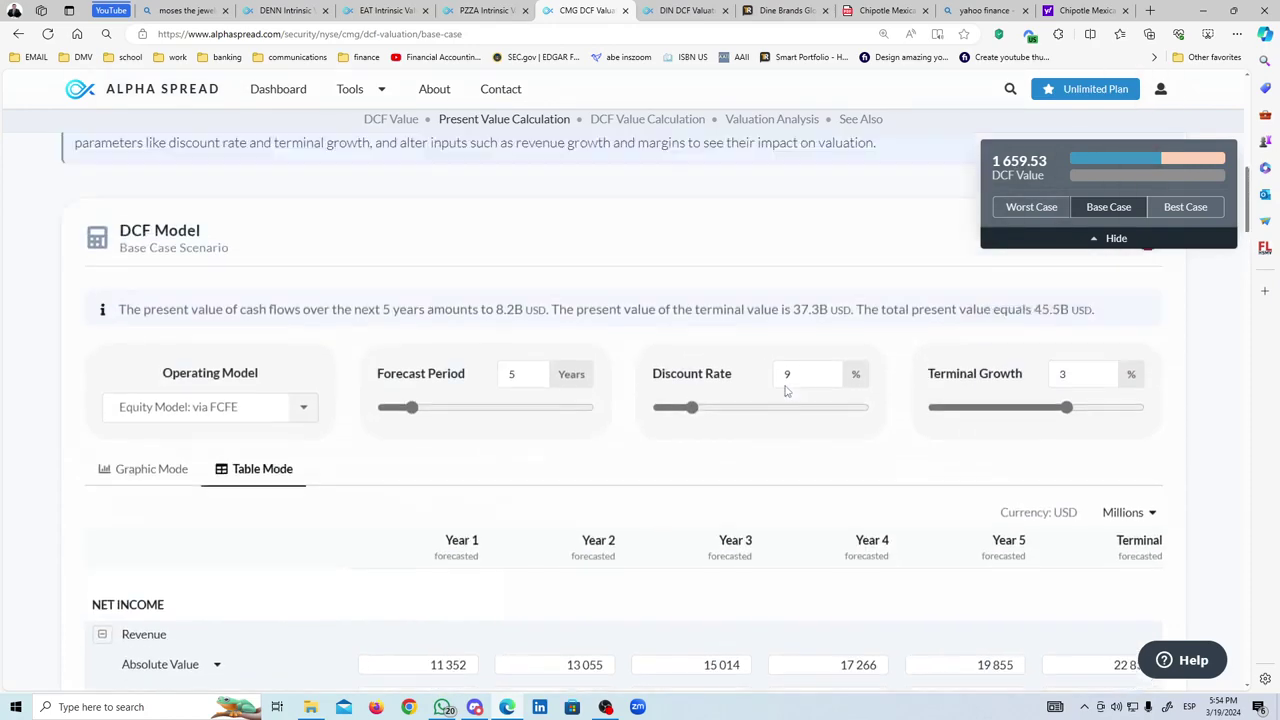
scroll(785, 390, down, 5)
scroll(785, 390, up, 2)
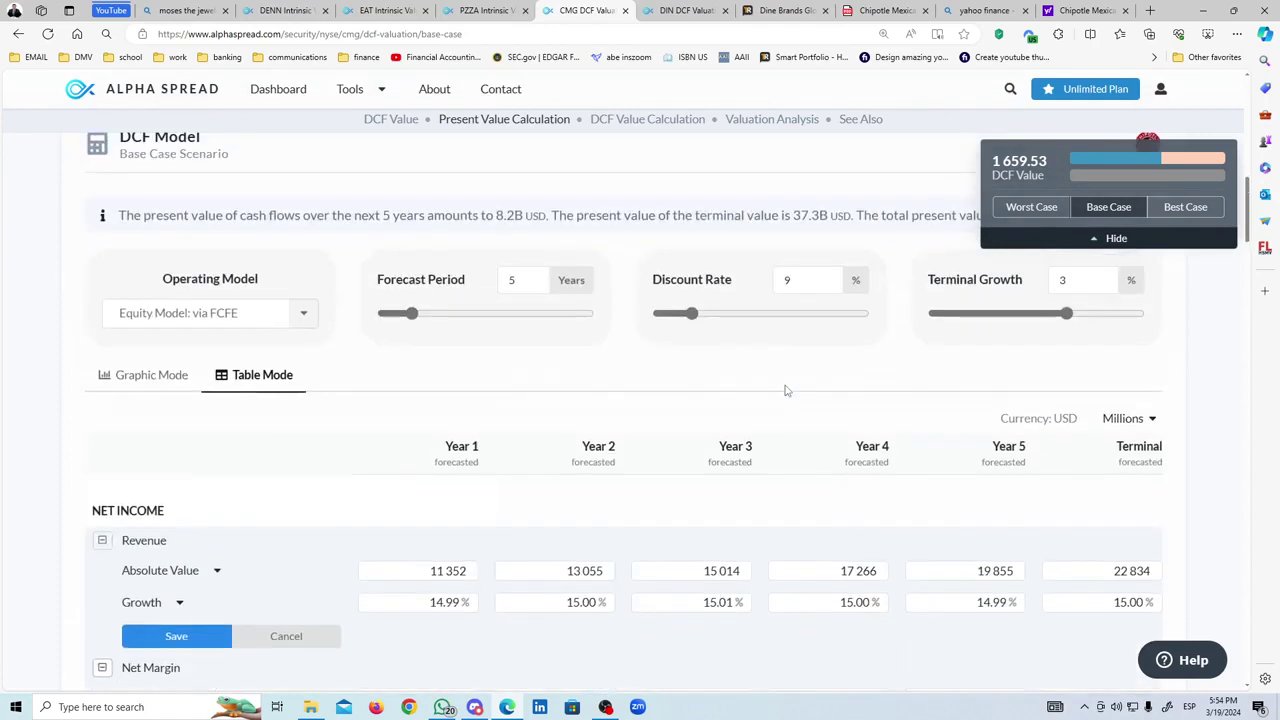
scroll(745, 425, down, 2)
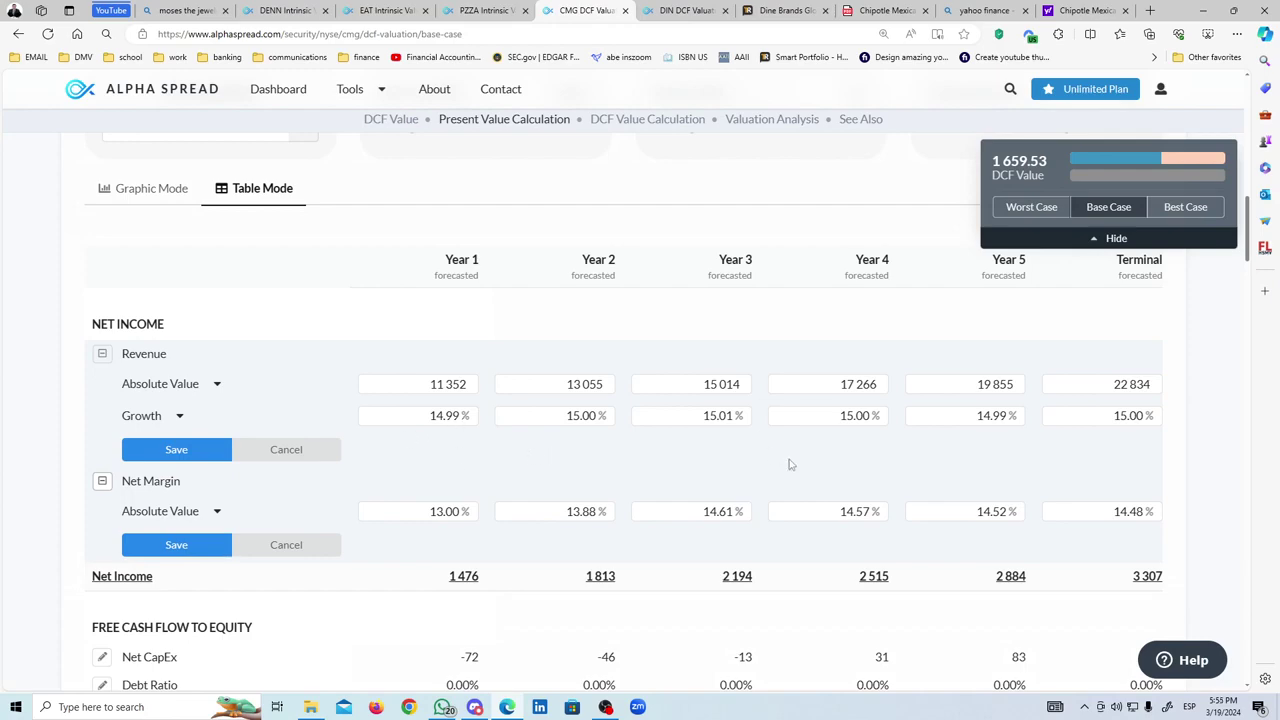
scroll(651, 463, up, 6)
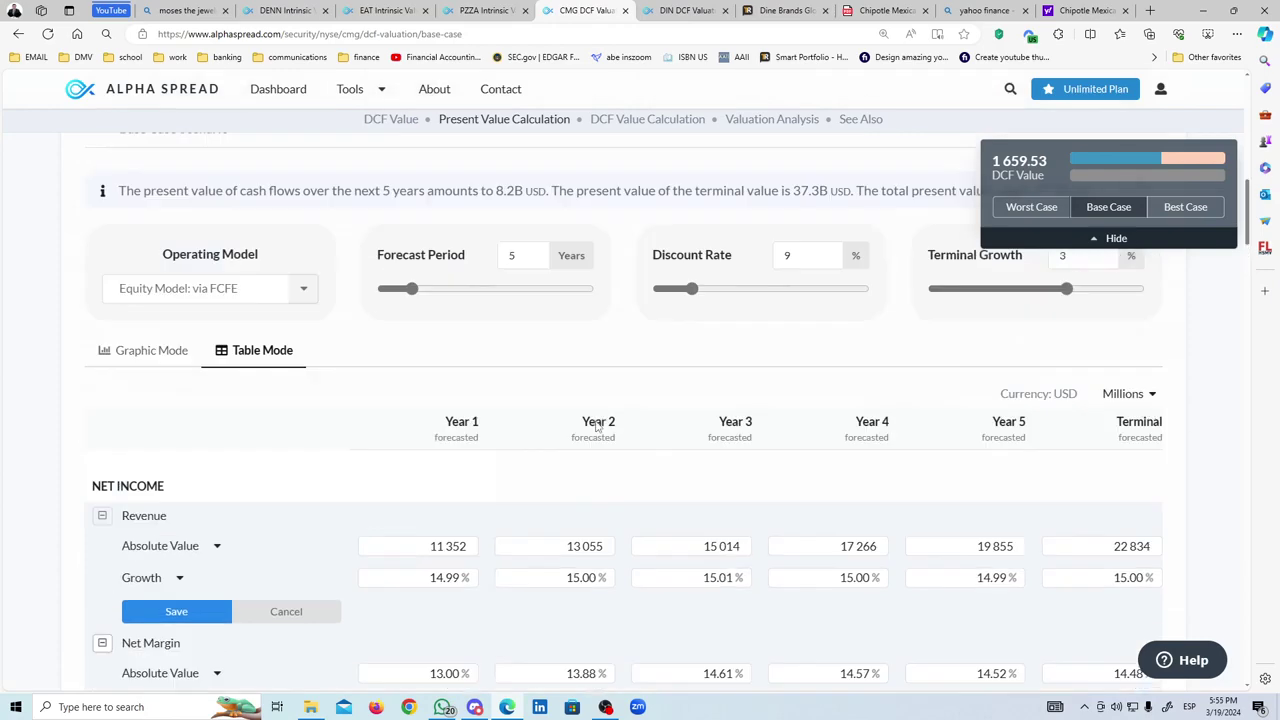
scroll(587, 360, up, 5)
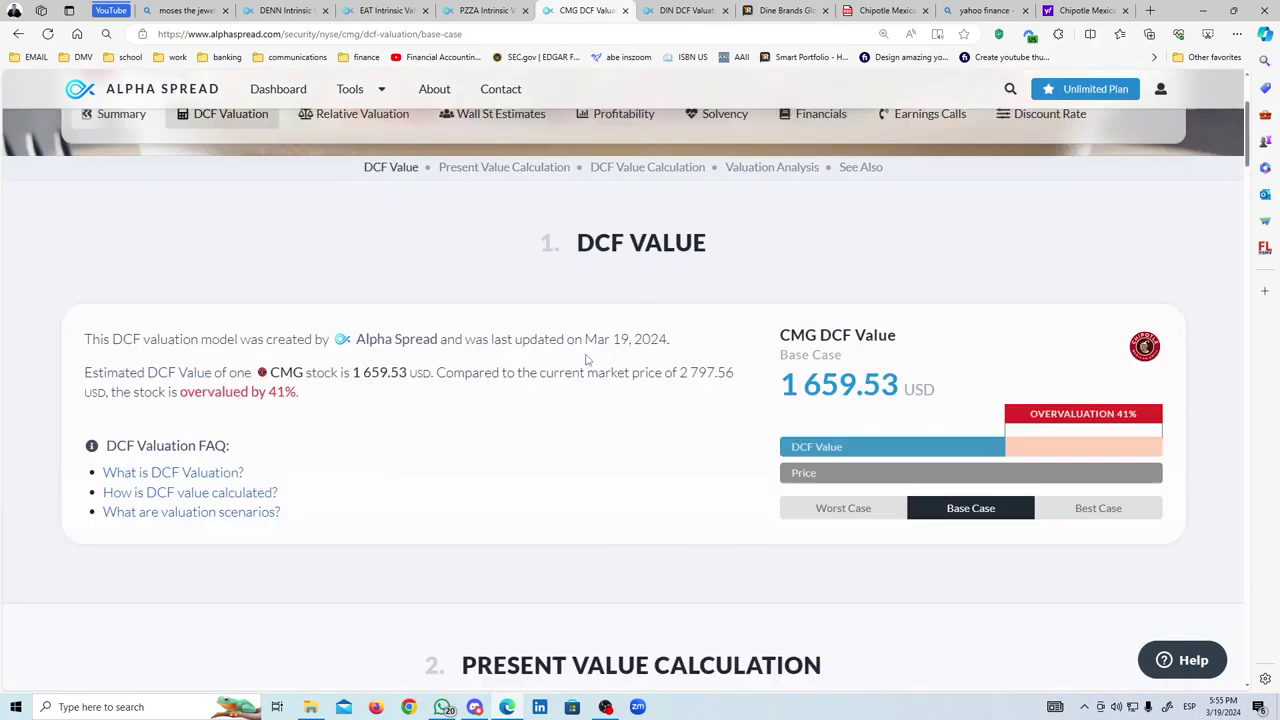
Switch to Dine Brands' DCF valuation and examine its base-case value and forecast revenue growth for each year.
scroll(620, 417, down, 3)
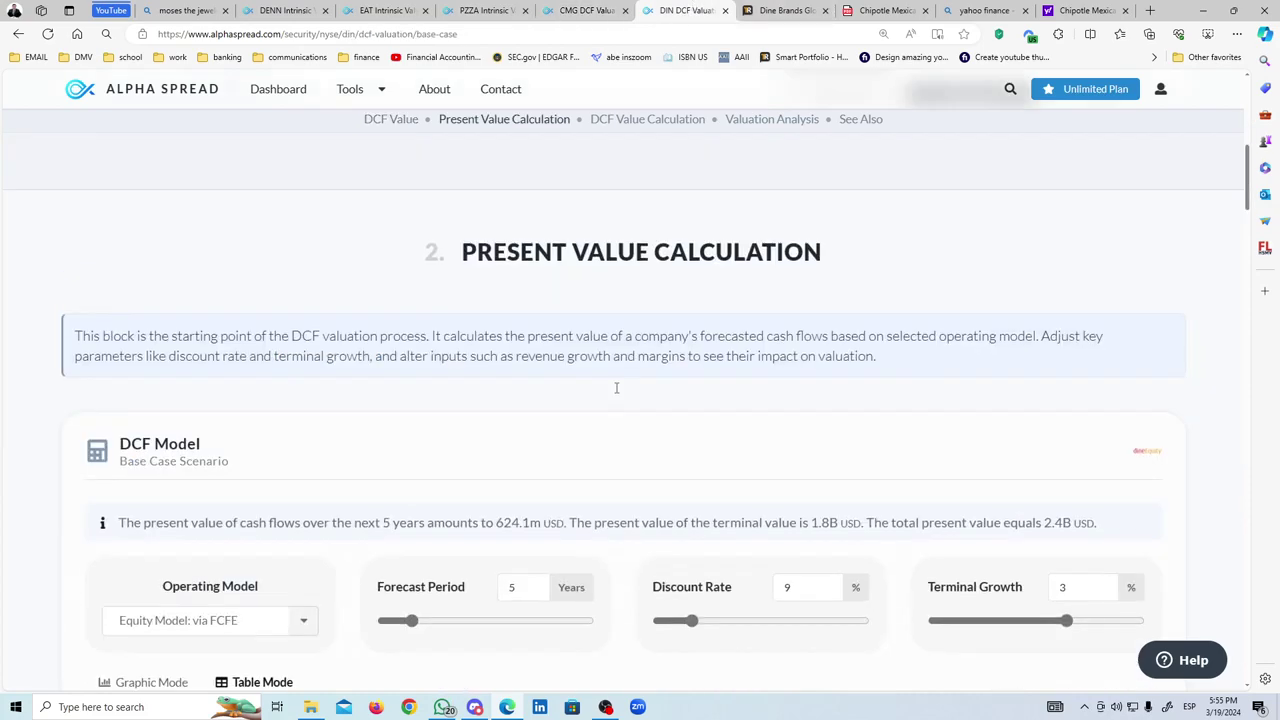
click(690, 10)
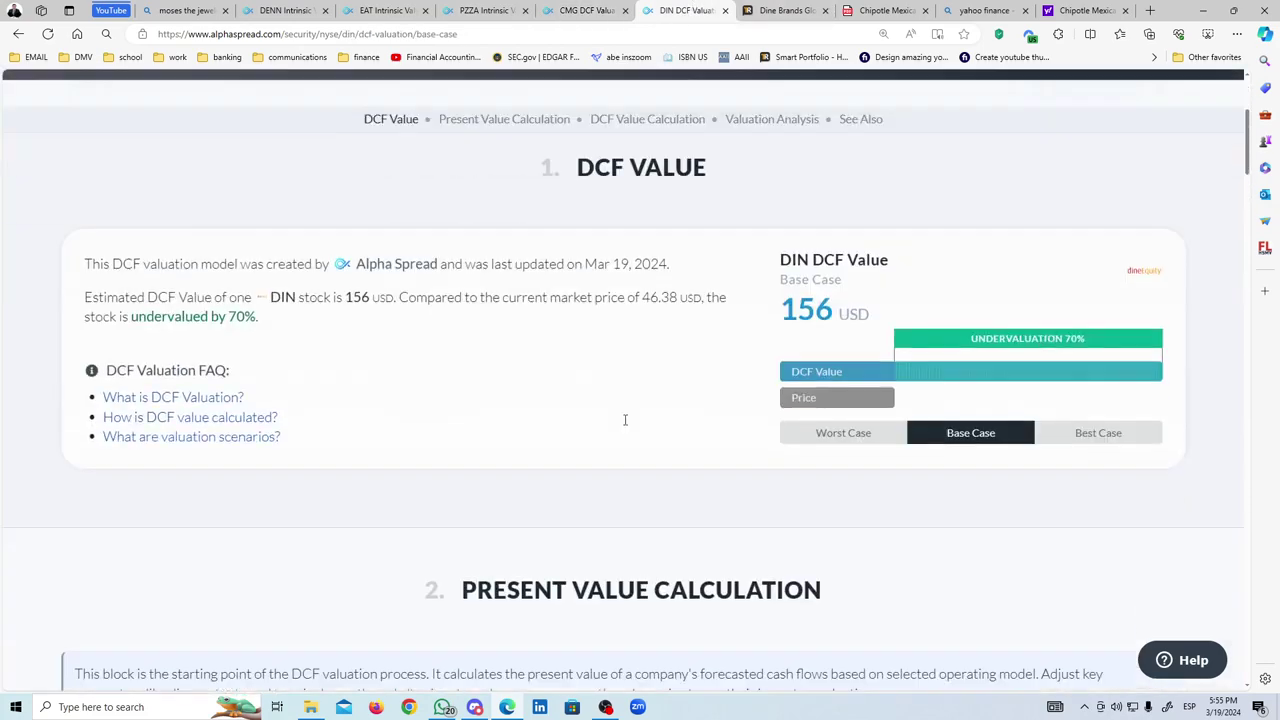
scroll(625, 420, down, 1)
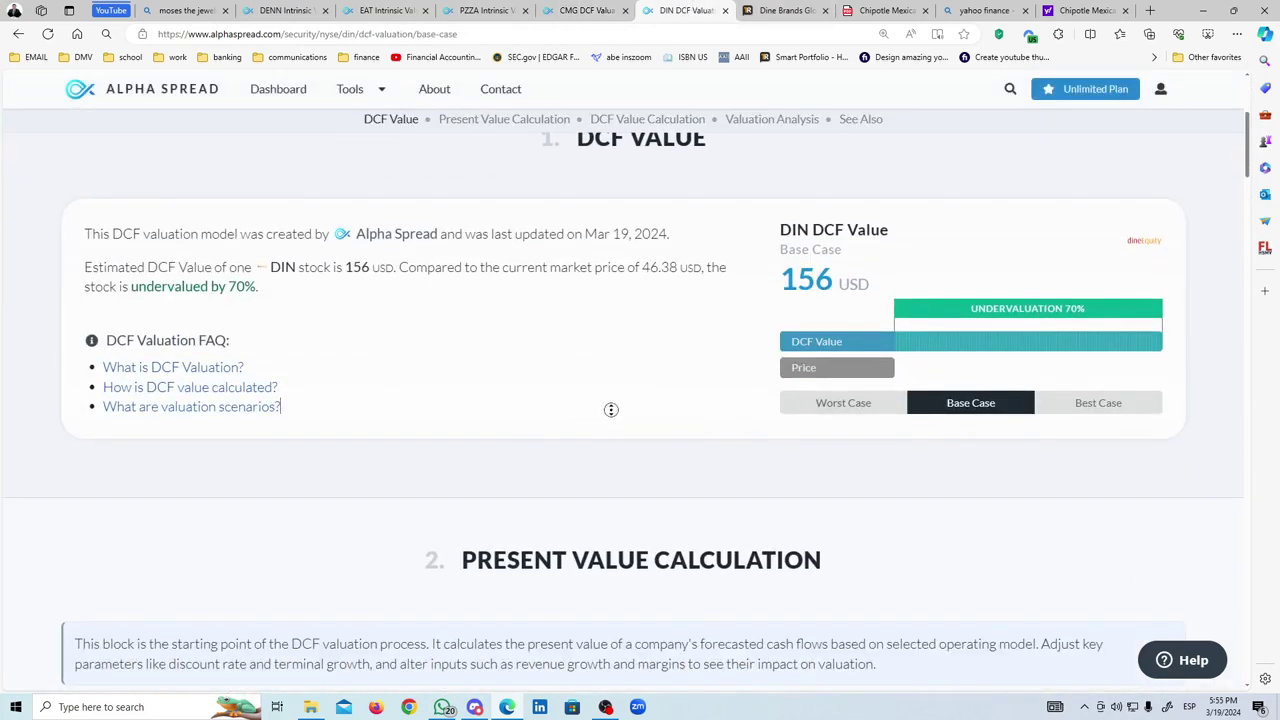
scroll(611, 409, down, 1)
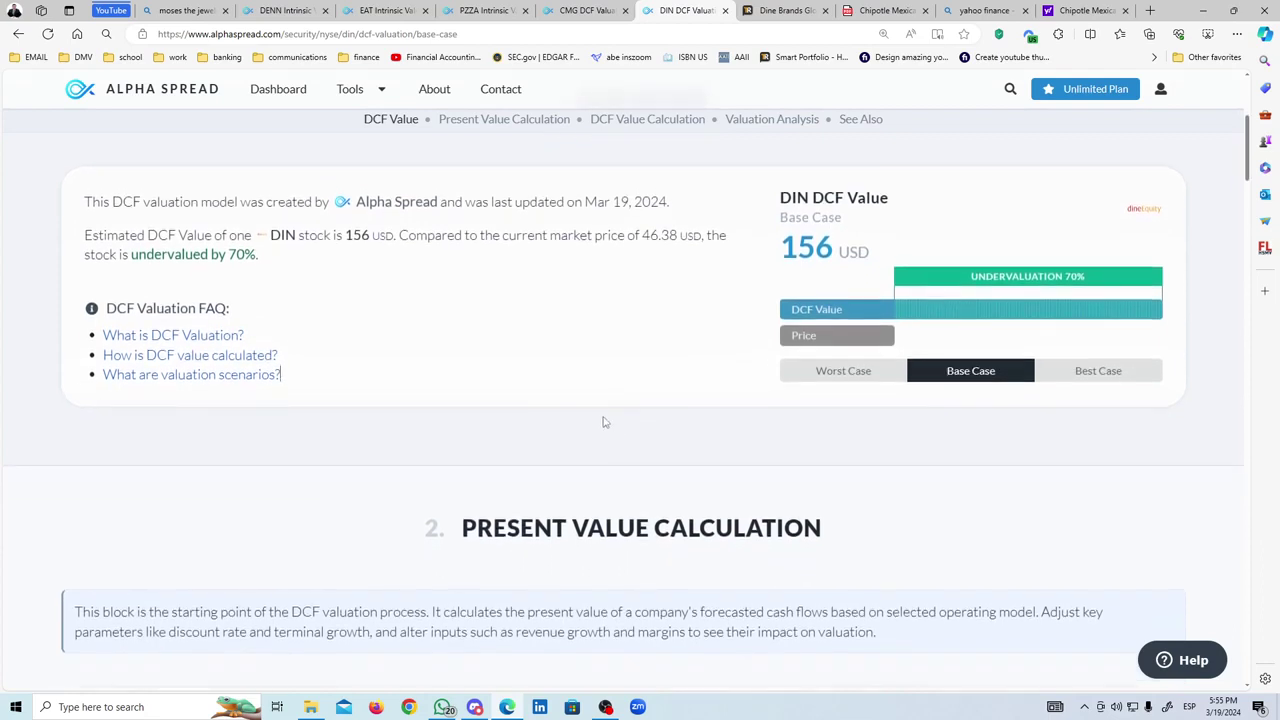
scroll(602, 416, down, 4)
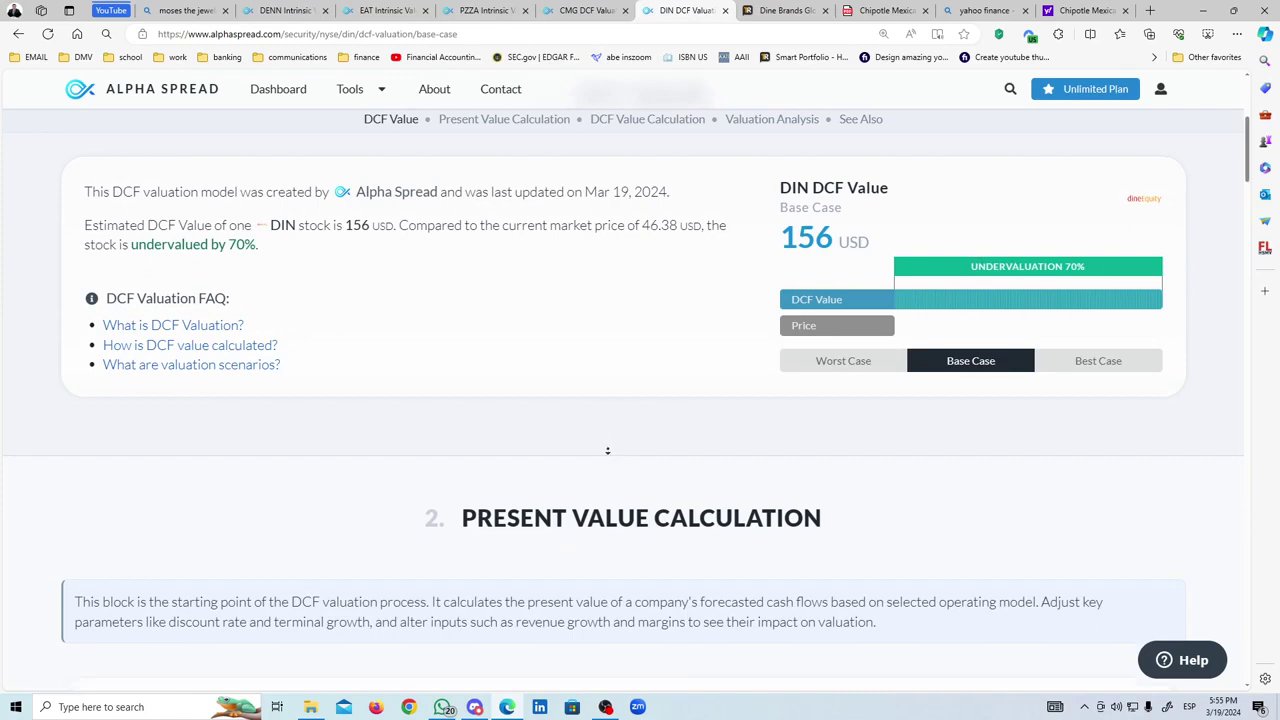
scroll(605, 476, down, 5)
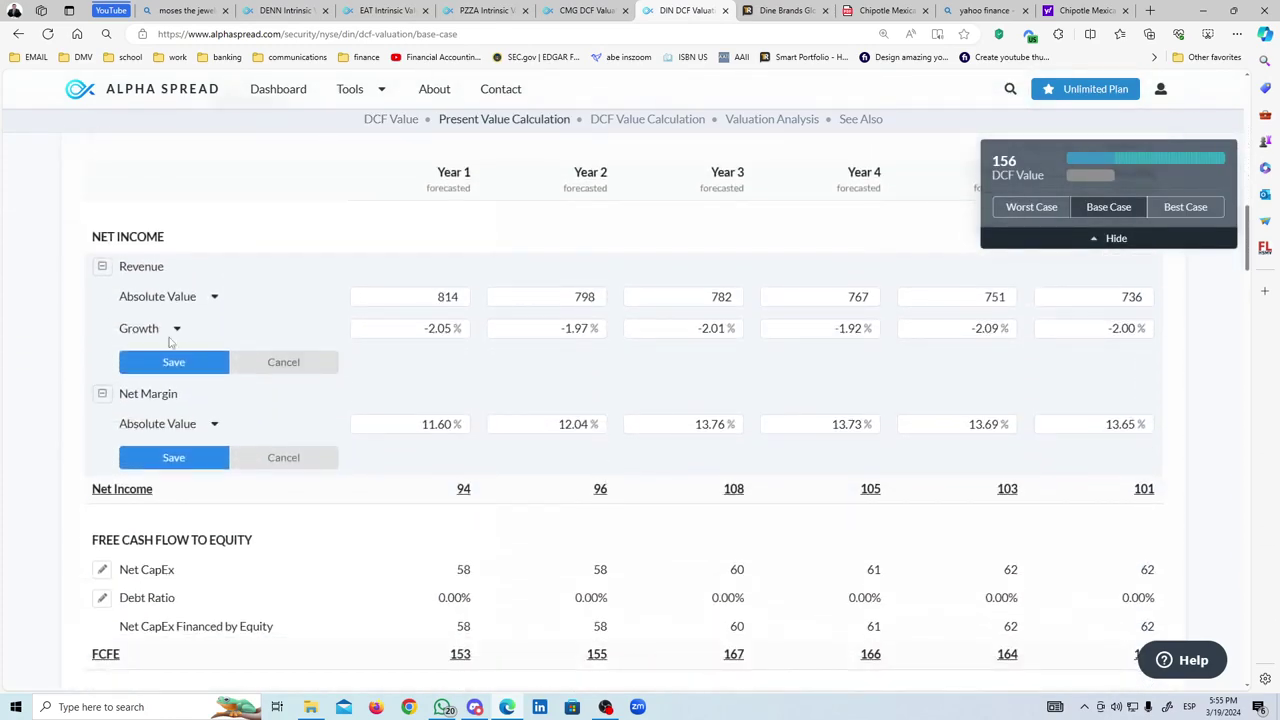
click(419, 331)
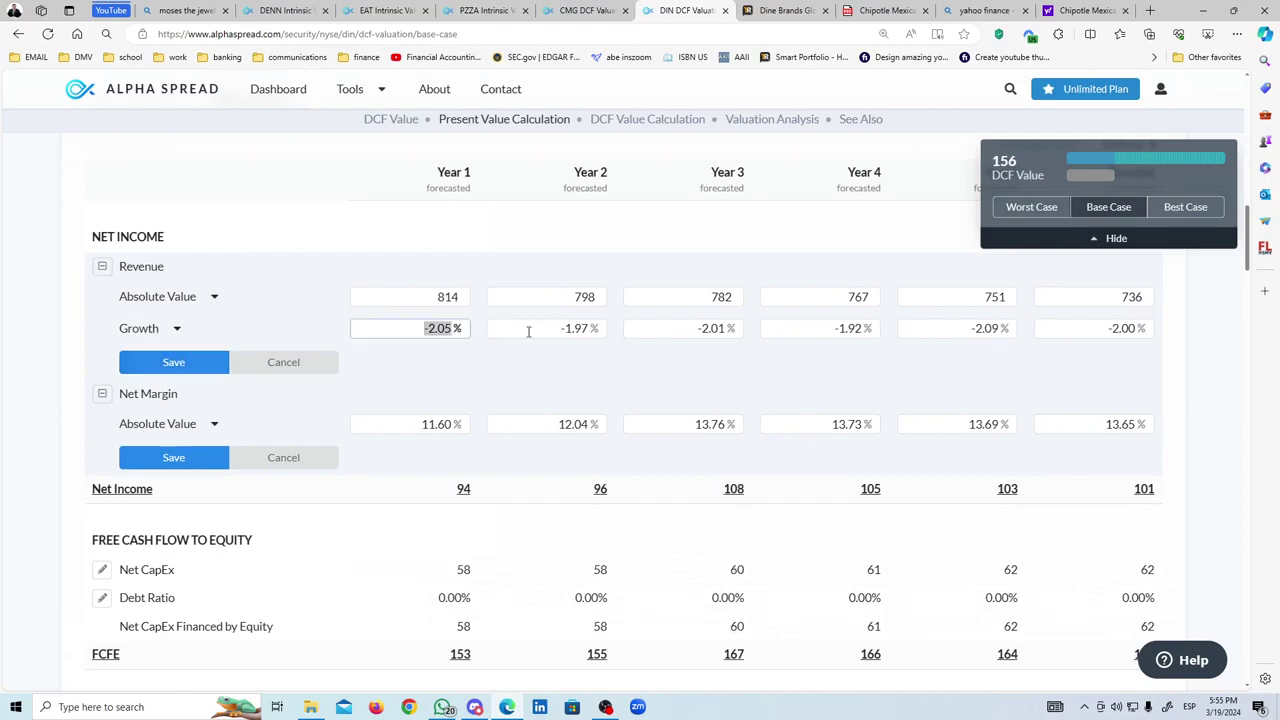
click(530, 329)
click(689, 329)
click(1103, 297)
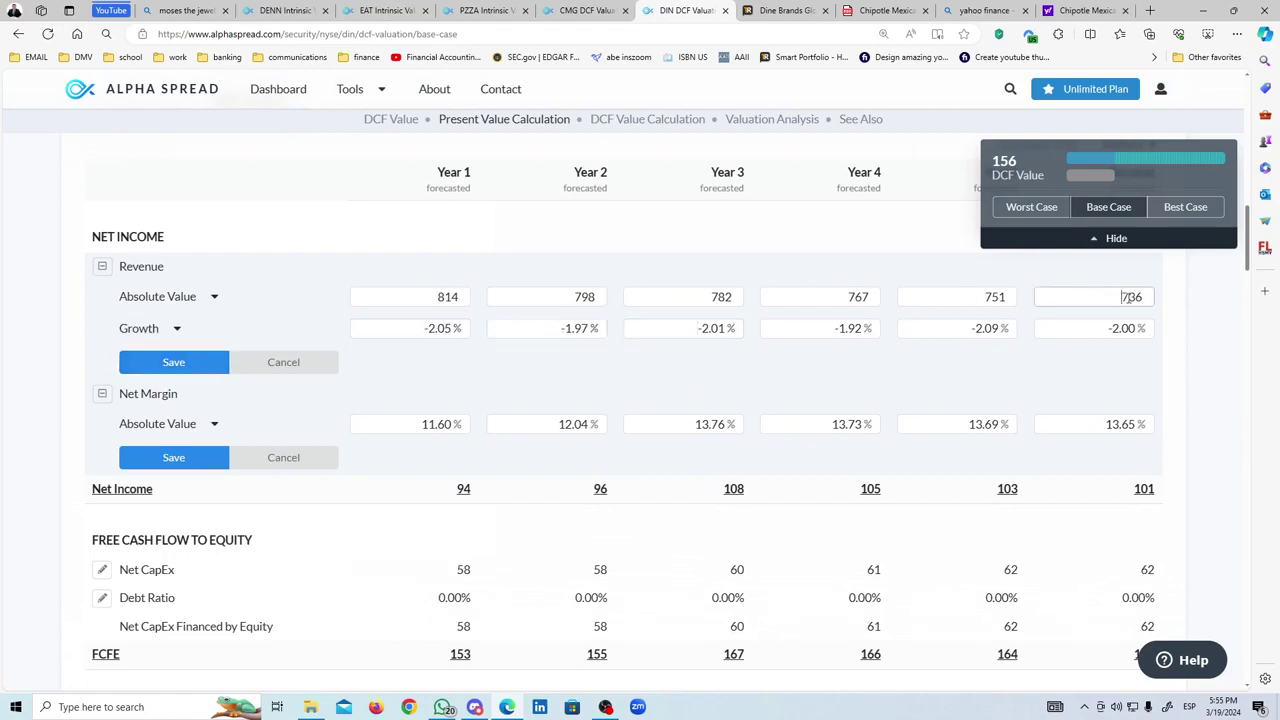
Reopen the DCF valuation from Dine Brands' summary page and go to its base-case DCF model.
key(super+d)
click(508, 708)
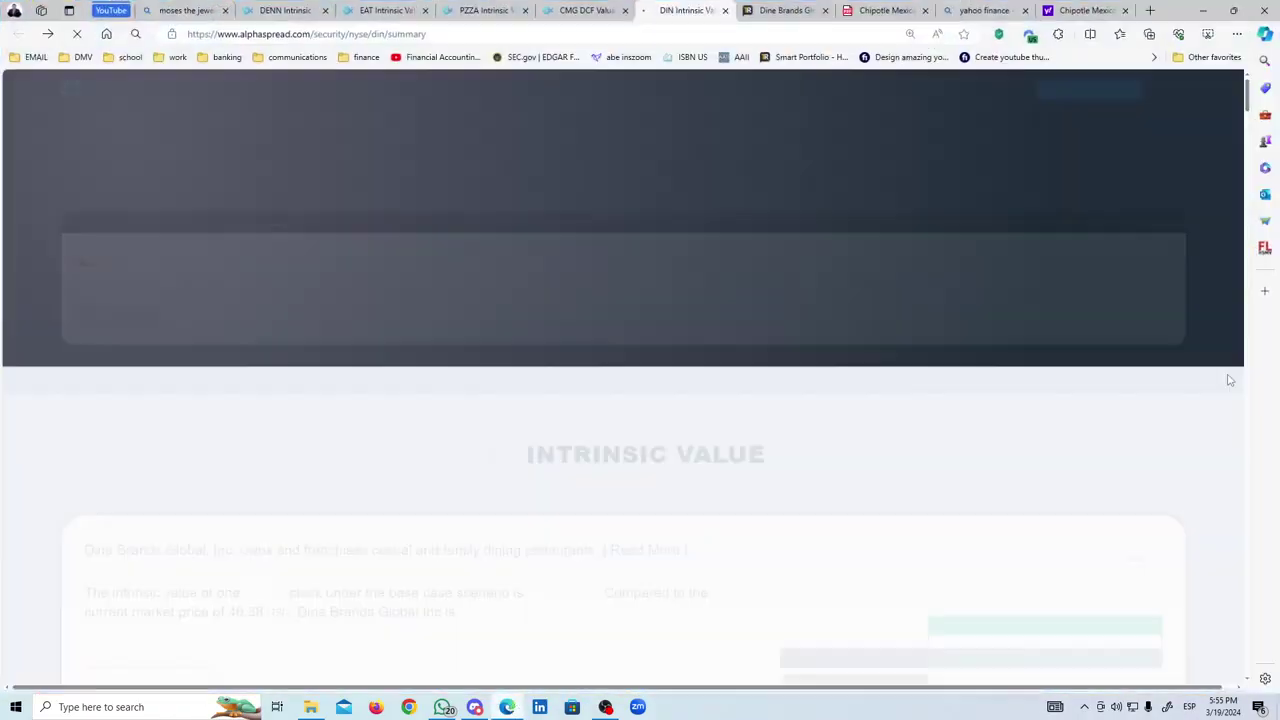
scroll(898, 444, down, 10)
scroll(898, 444, up, 10)
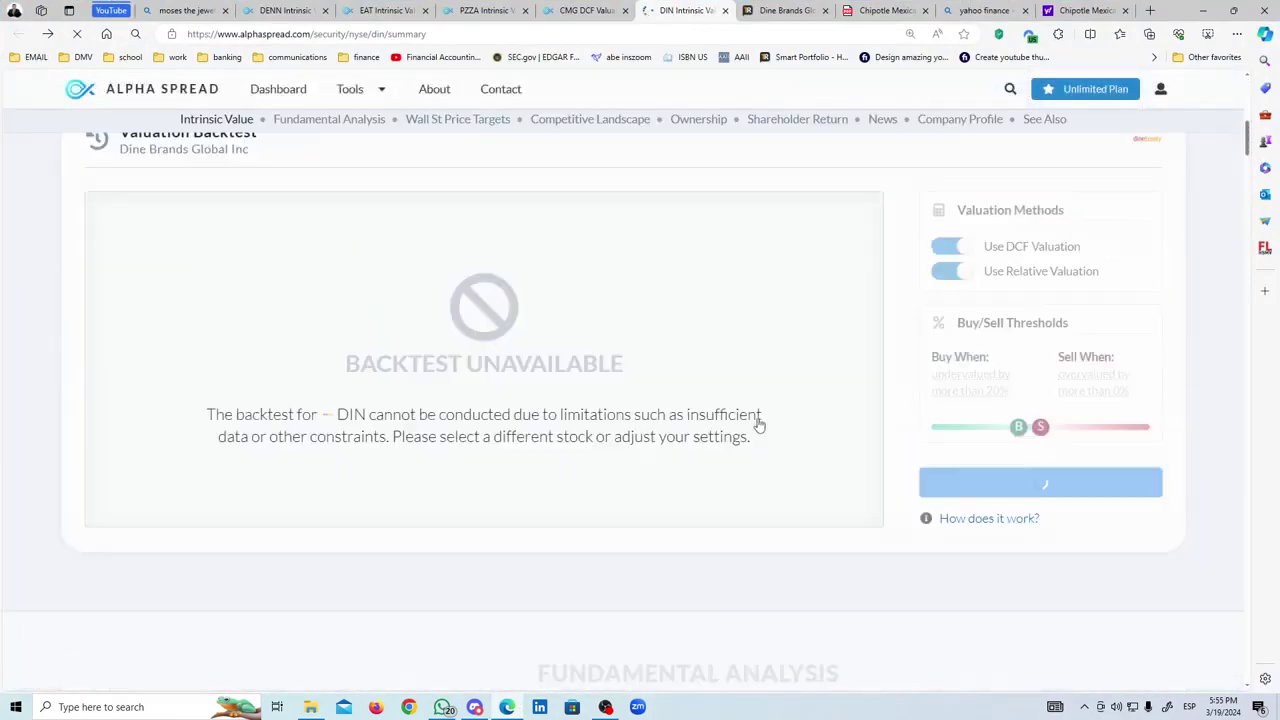
click(211, 231)
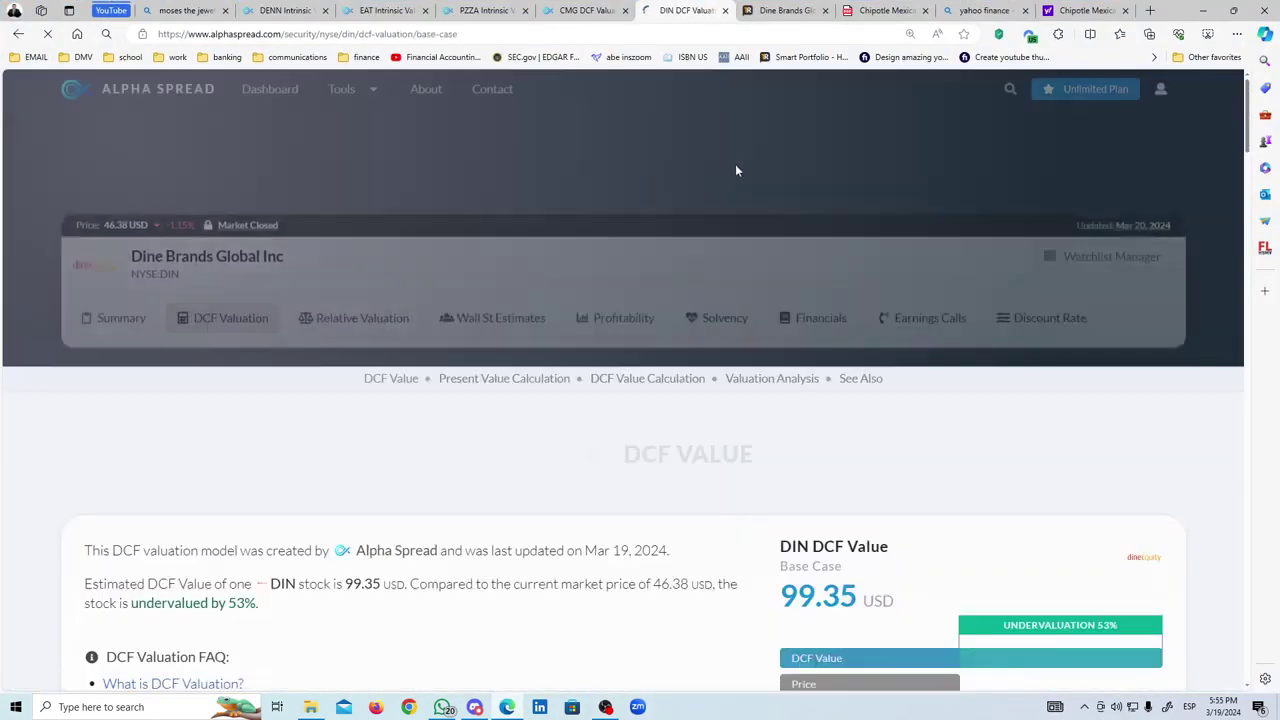
scroll(434, 409, down, 8)
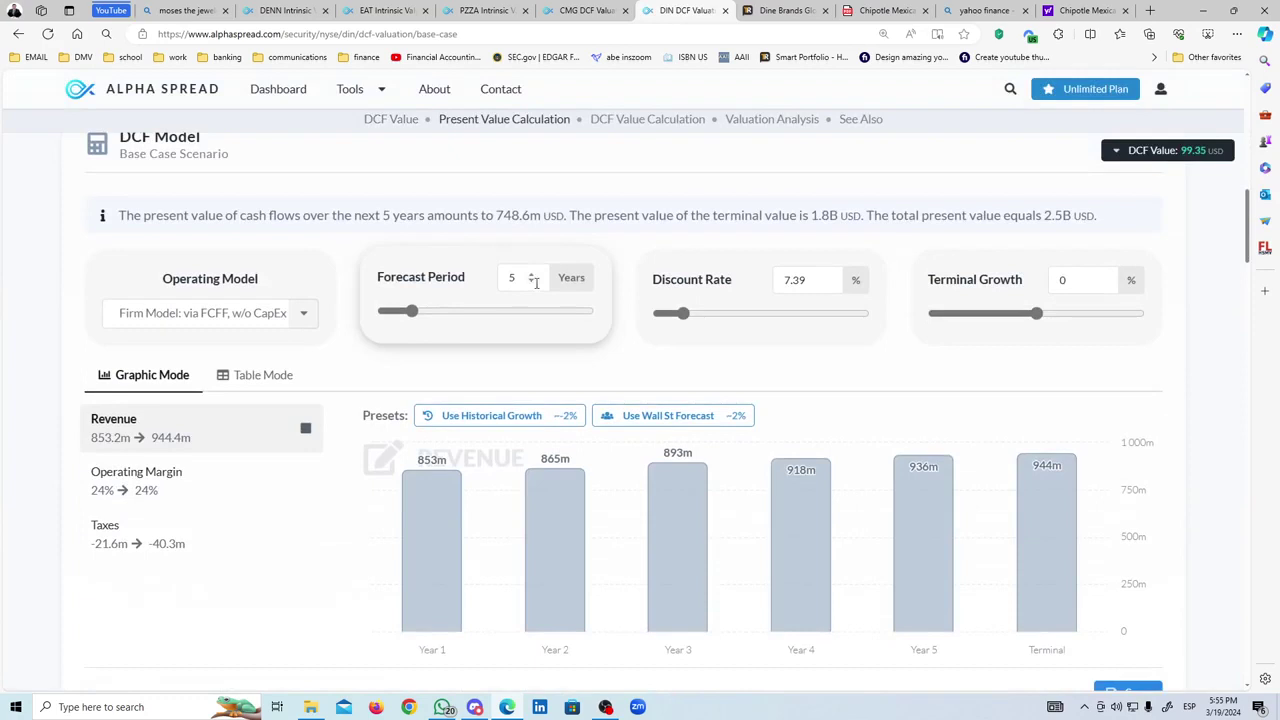
Configure the DCF model with Equity Model: via FCFE, historical revenue growth, a 9% discount rate and 3% terminal growth.
click(265, 320)
click(260, 320)
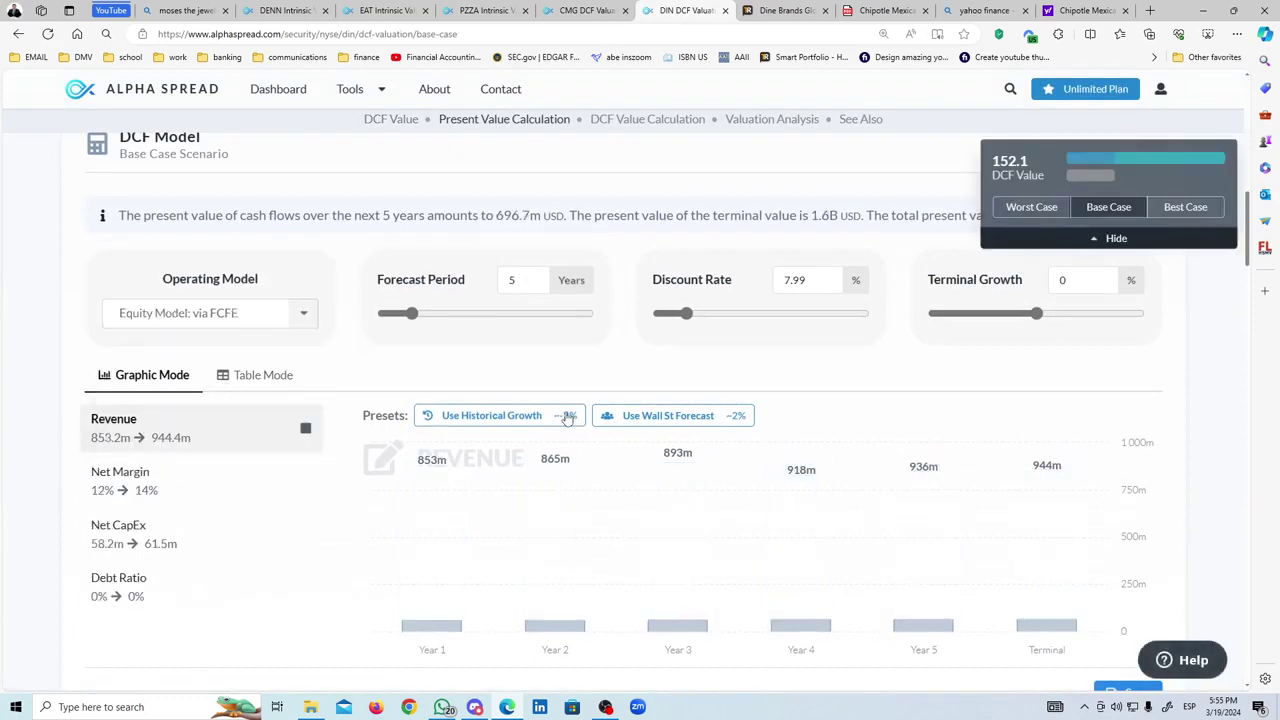
click(825, 277)
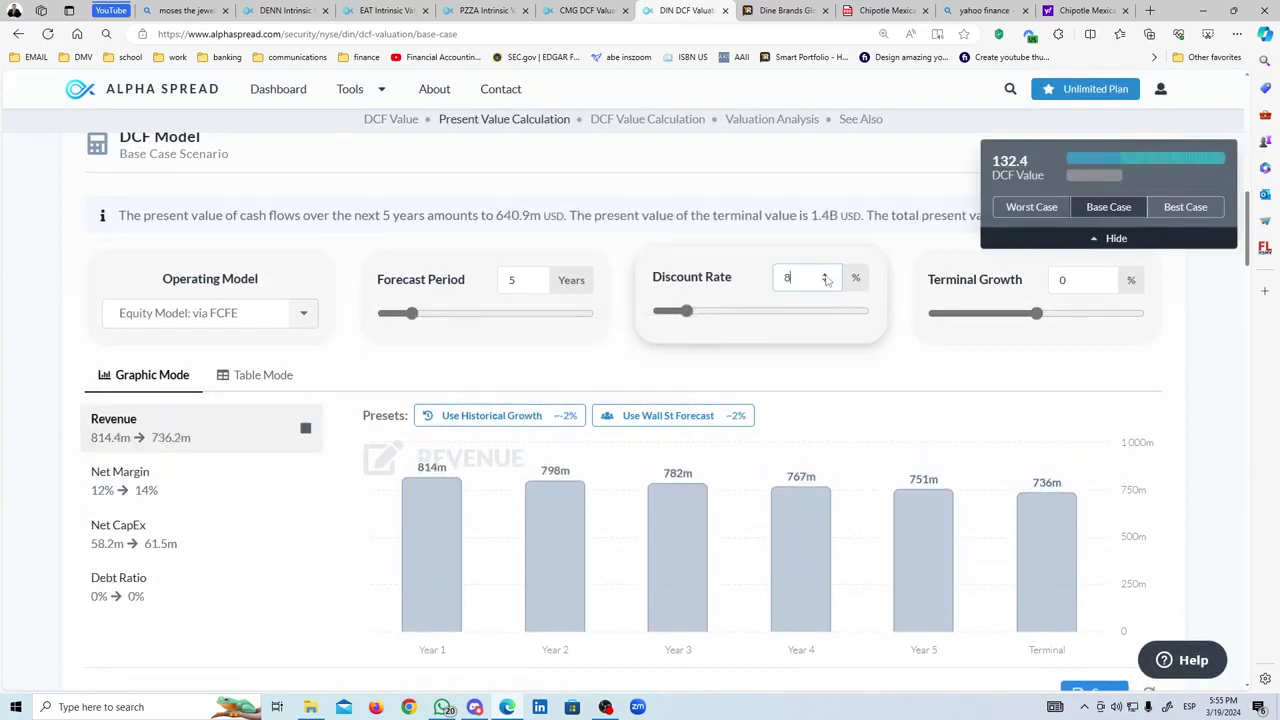
click(825, 277)
click(1100, 276)
click(1100, 276)
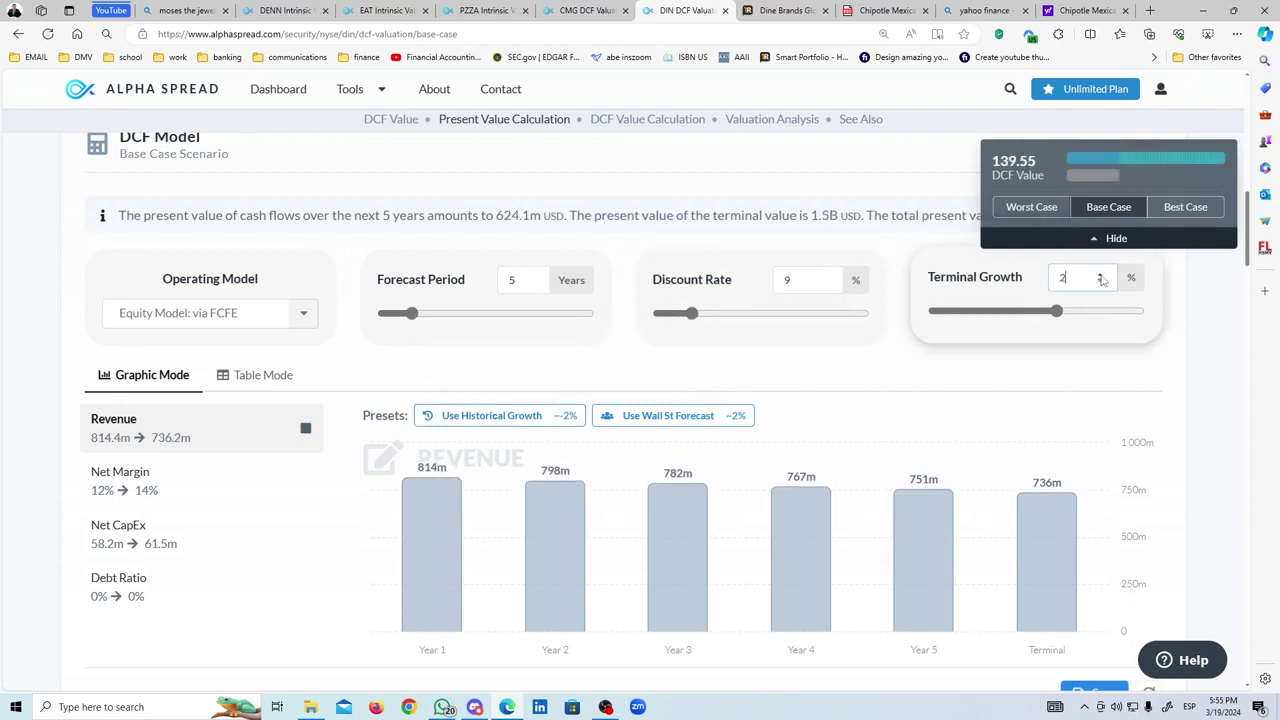
click(1100, 276)
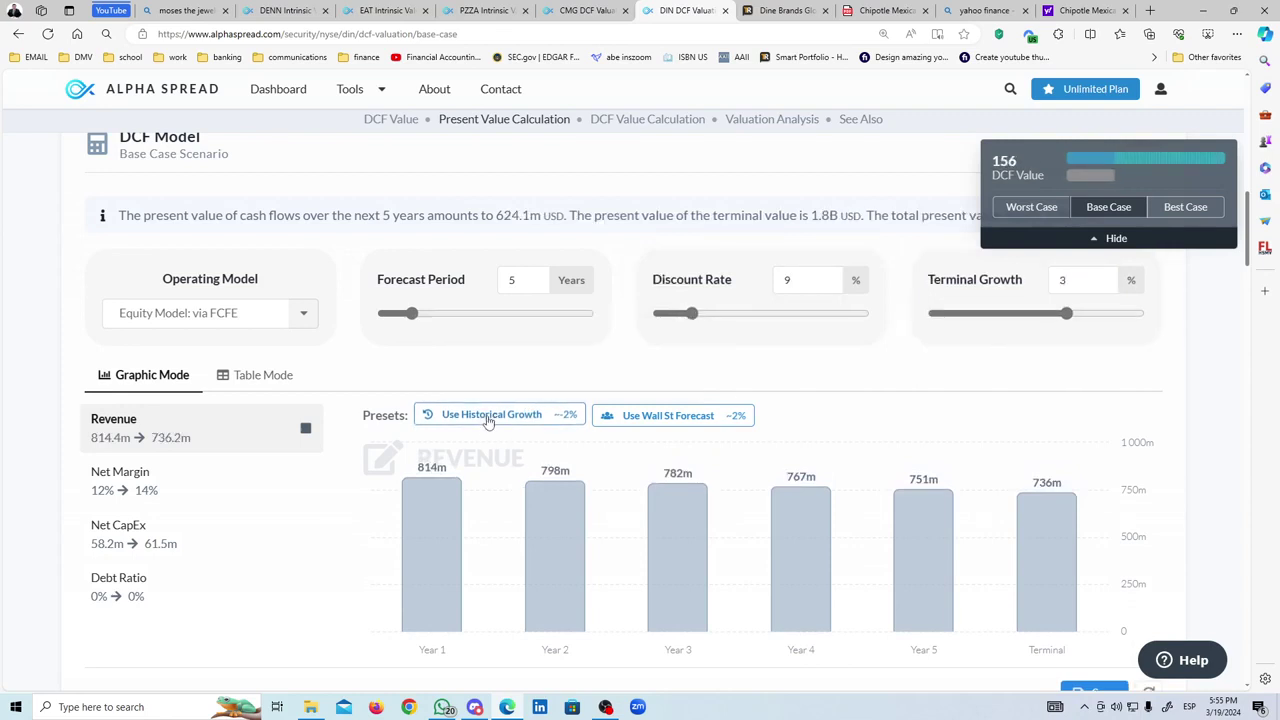
Show Dine Brands' forecast as a table and expand the details of the Revenue and Net Margin rows.
click(262, 374)
scroll(277, 372, down, 2)
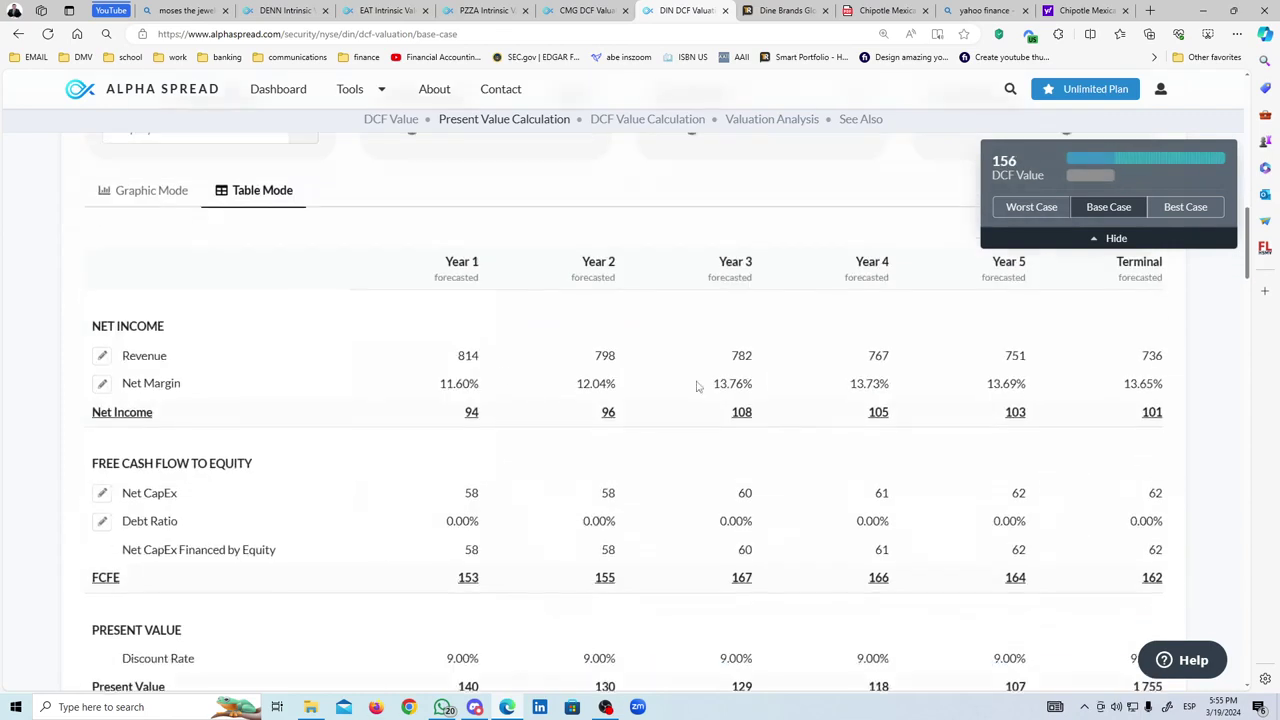
click(119, 356)
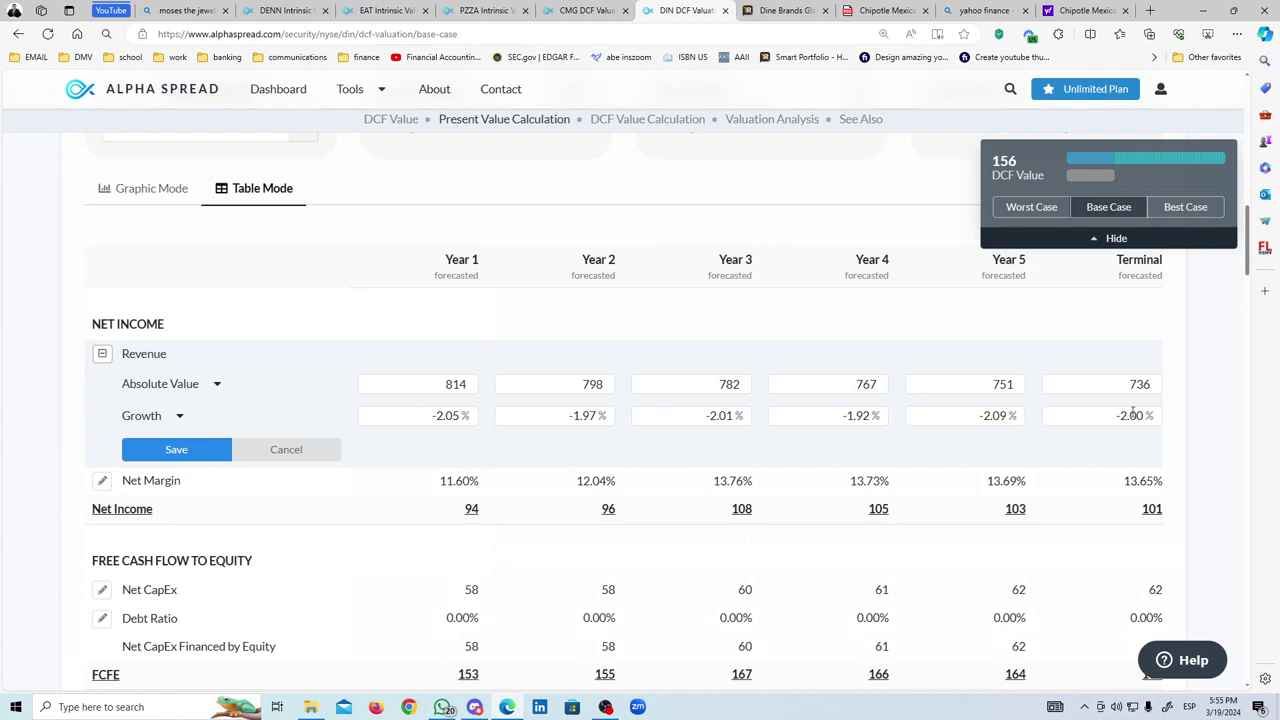
scroll(240, 443, down, 2)
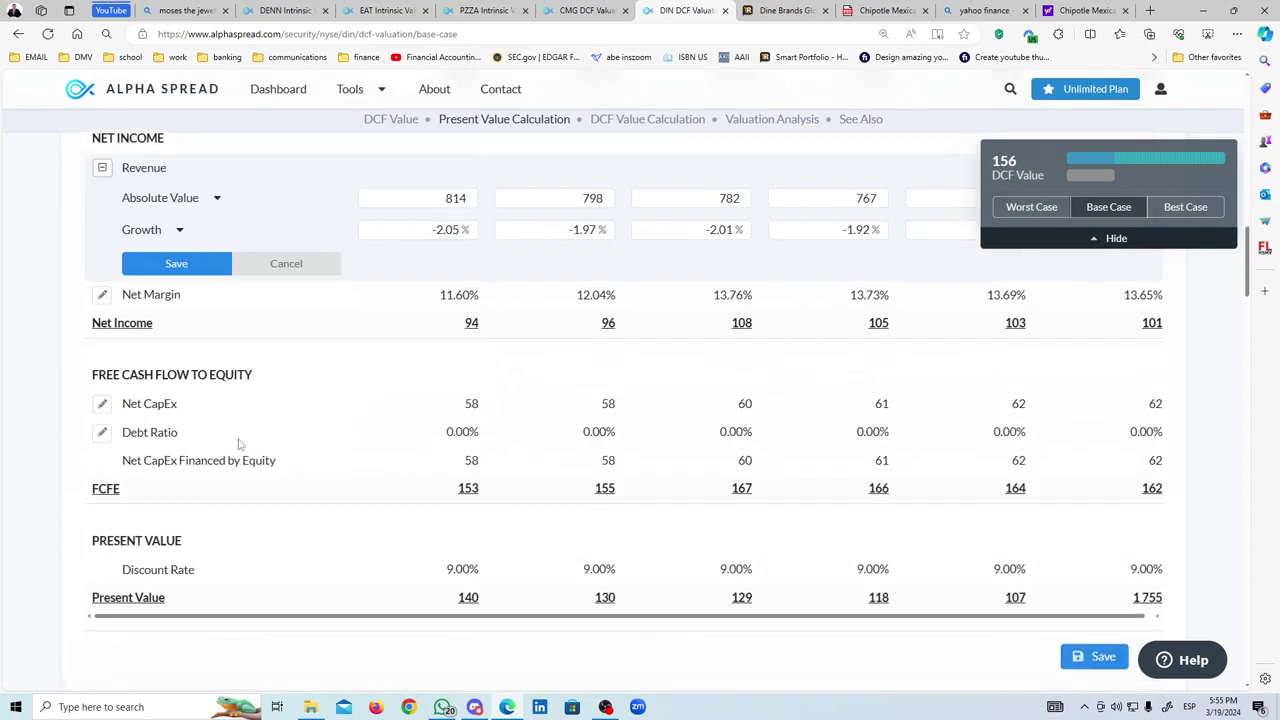
click(102, 295)
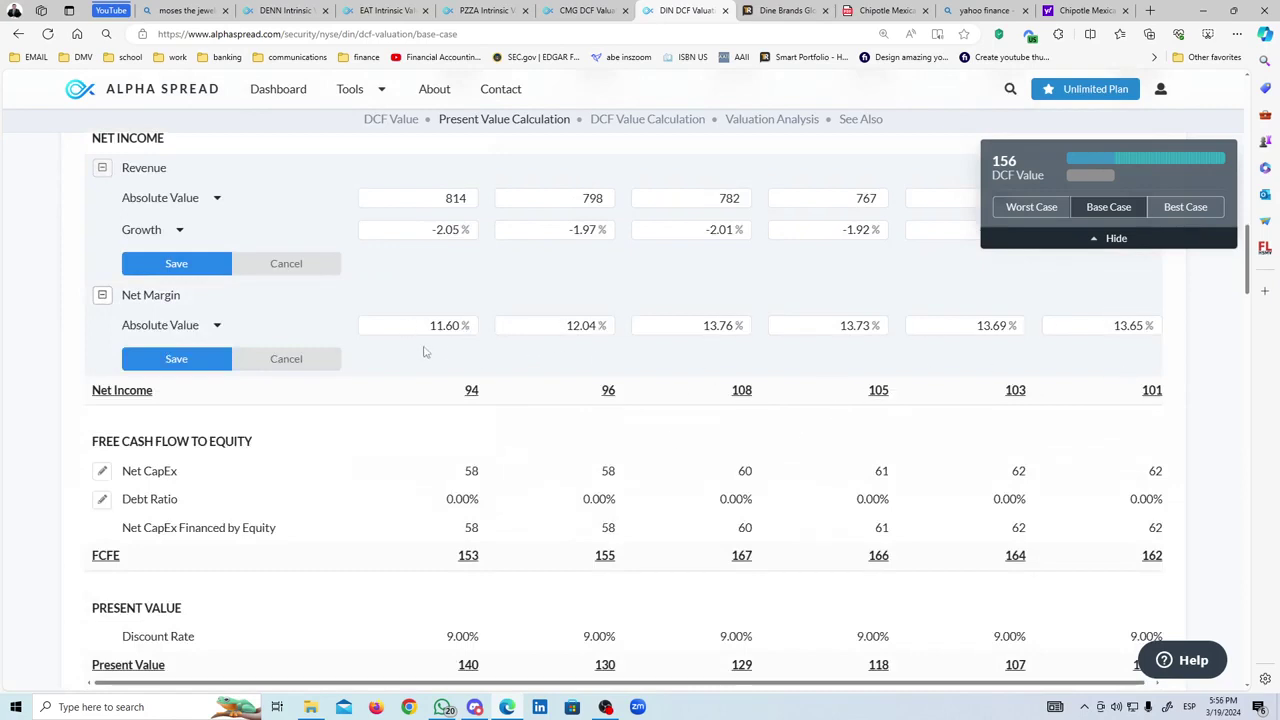
Review the forecast revenue growth and net margins, and return to Dine Brands' DCF value section.
scroll(1170, 349, up, 2)
scroll(886, 377, down, 3)
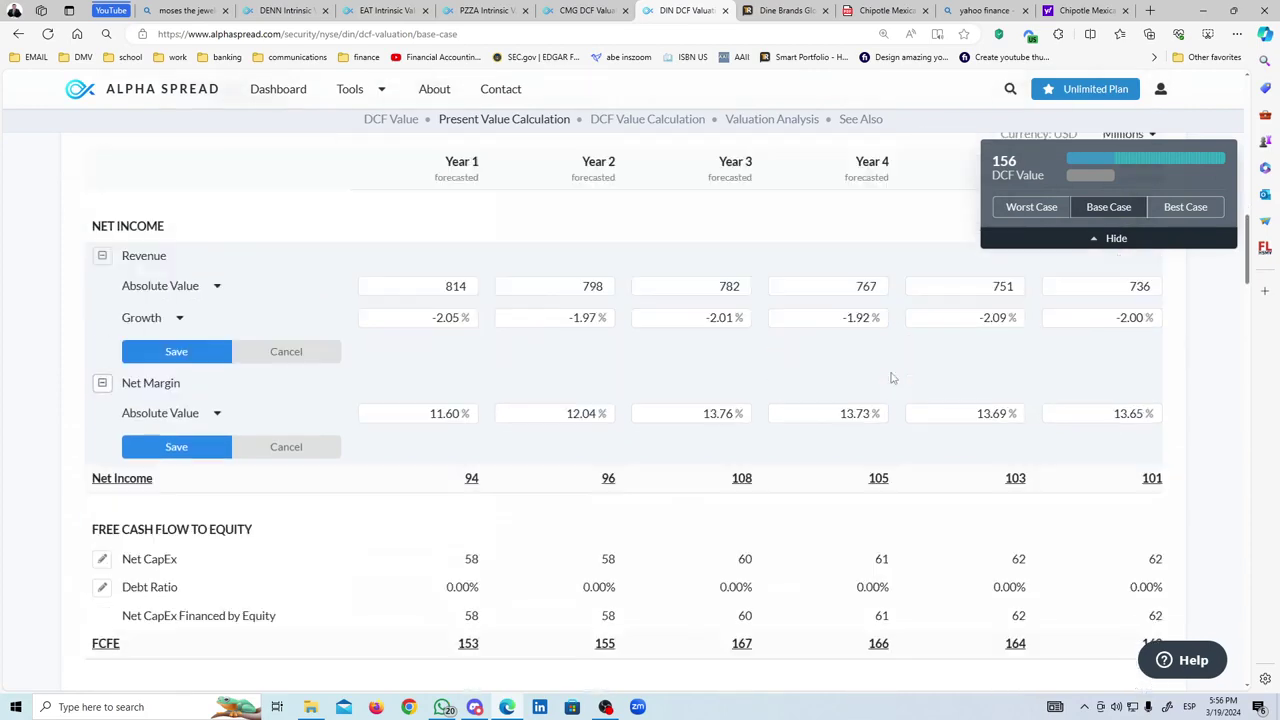
scroll(1013, 412, up, 13)
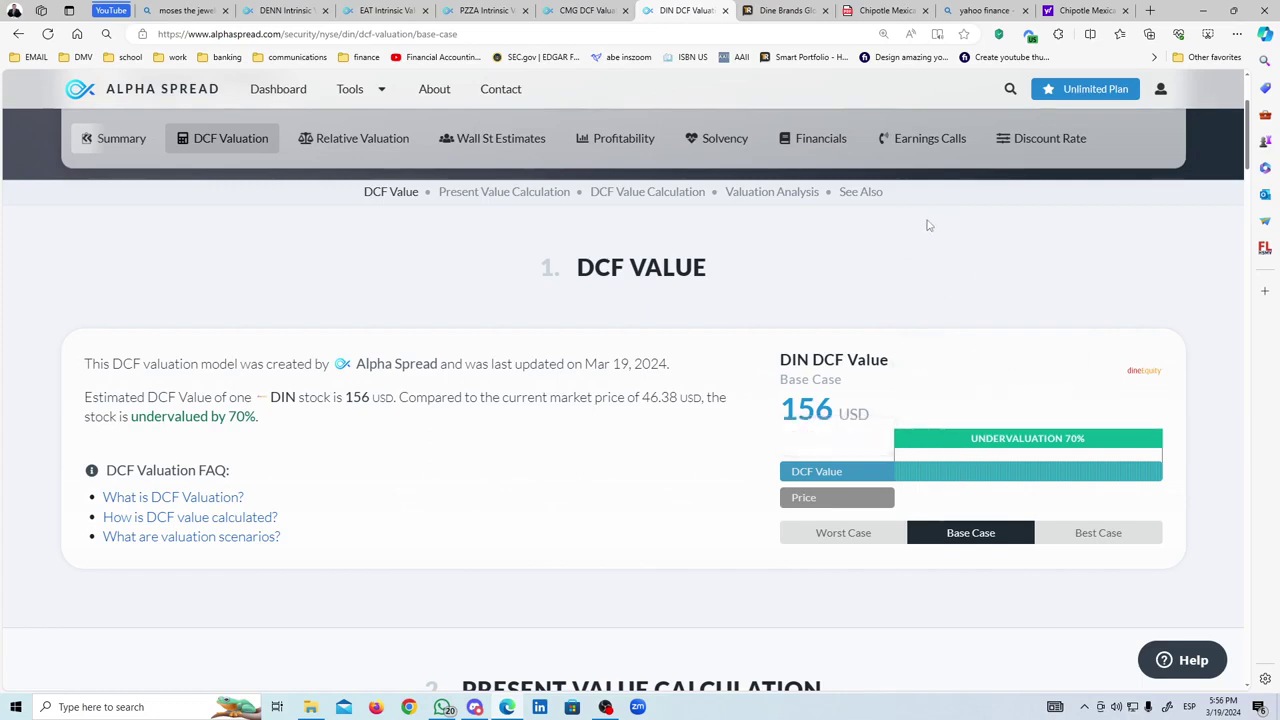
Examine Dine Brands' five-year share price chart and key stock statistics on its TipRanks page.
click(790, 10)
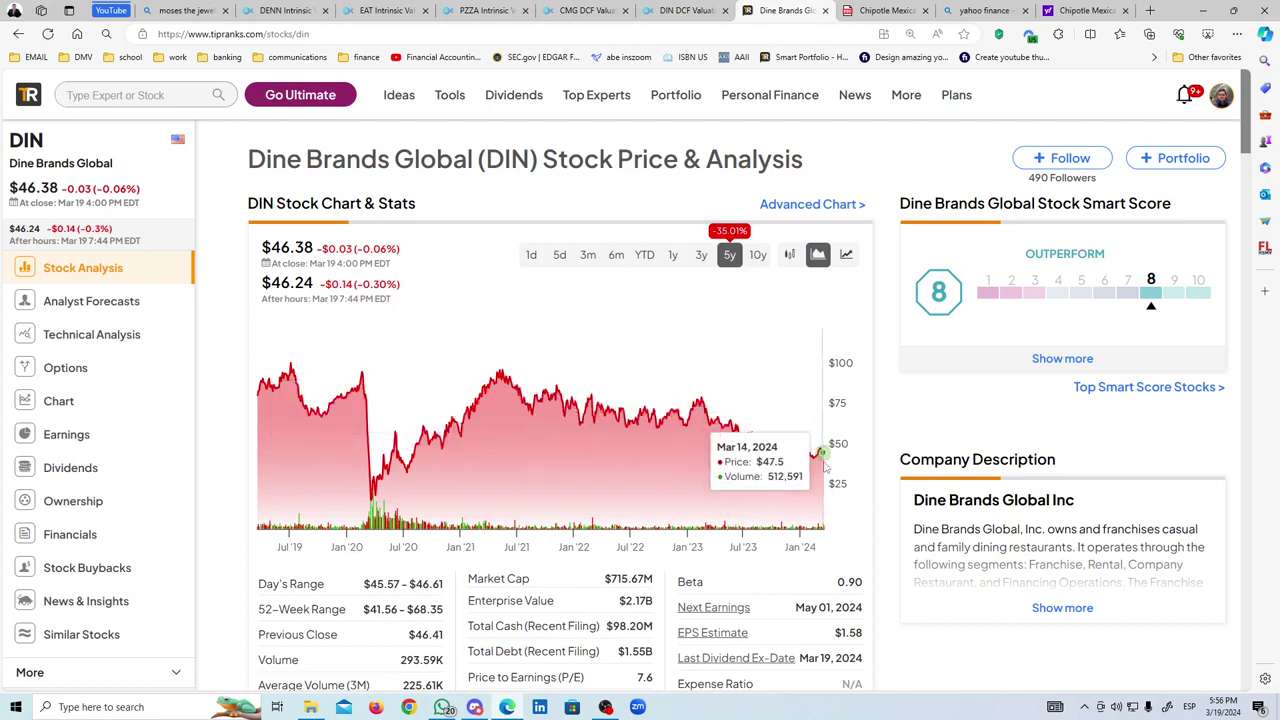
scroll(822, 468, down, 2)
scroll(810, 460, up, 2)
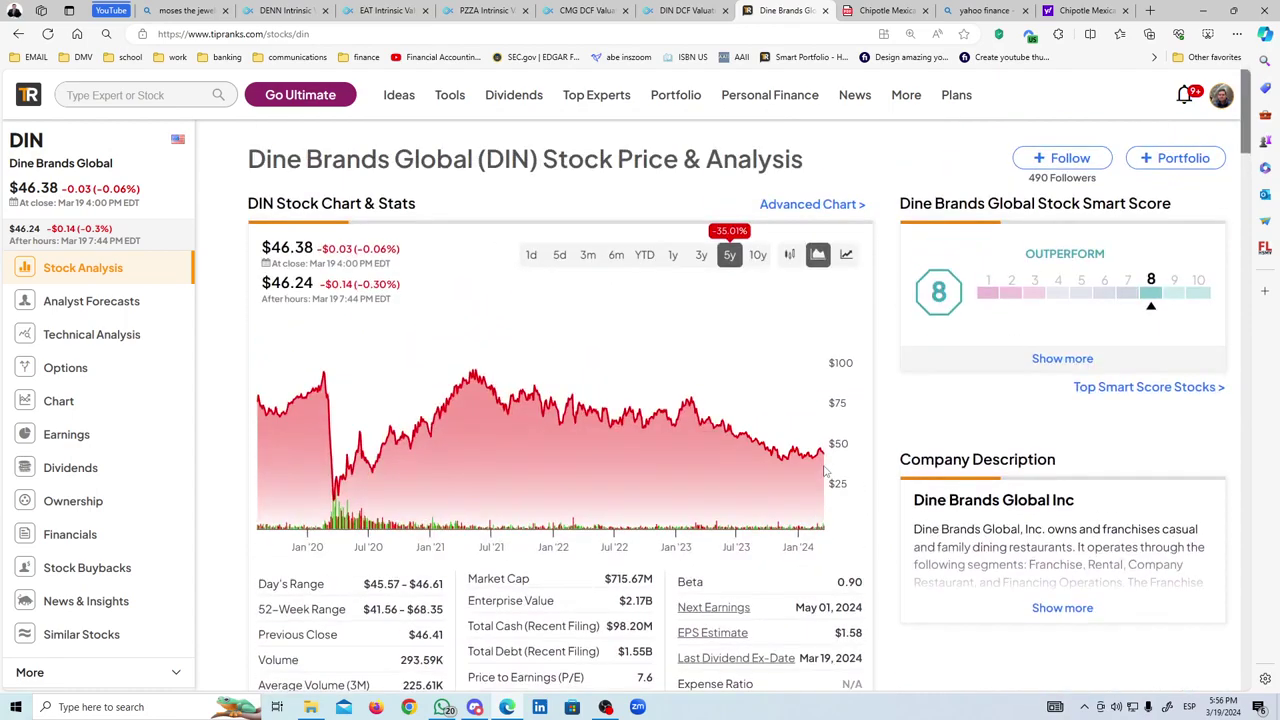
scroll(716, 445, down, 3)
scroll(714, 443, up, 3)
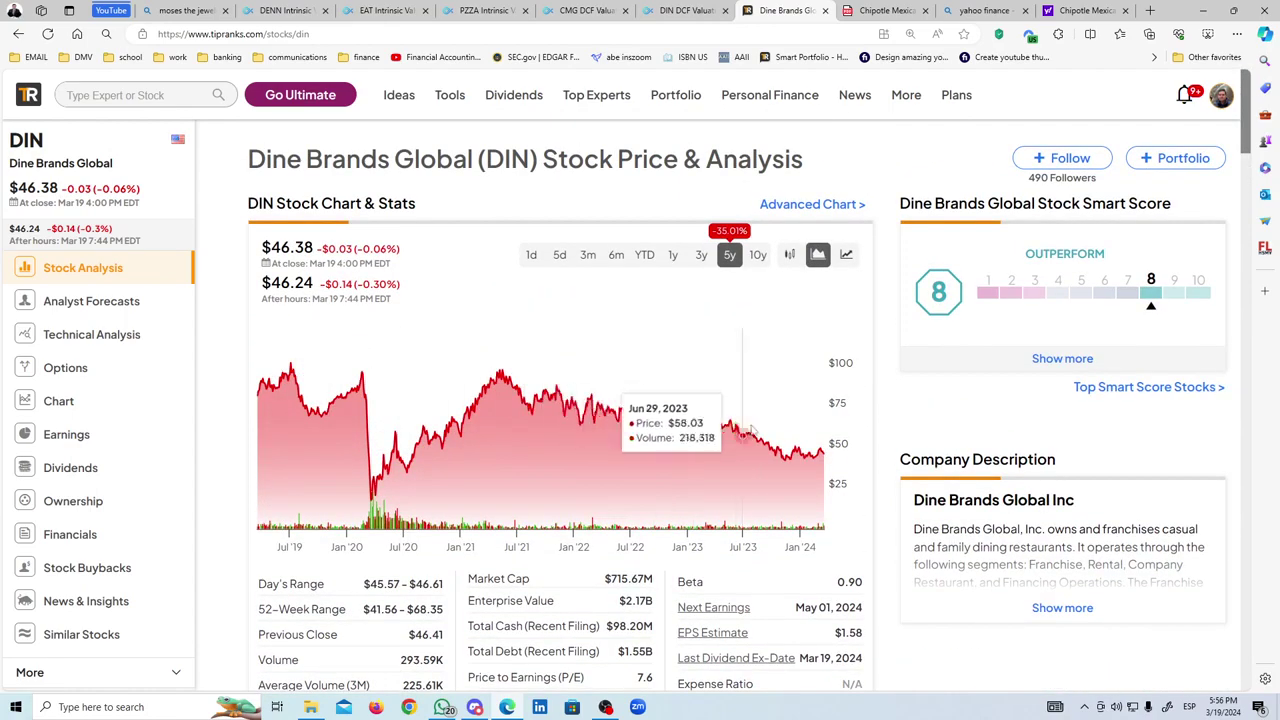
Look over the analyst's notes and ratings in the Argus report on Chipotle, and return to Dine Brands' TipRanks page.
click(855, 9)
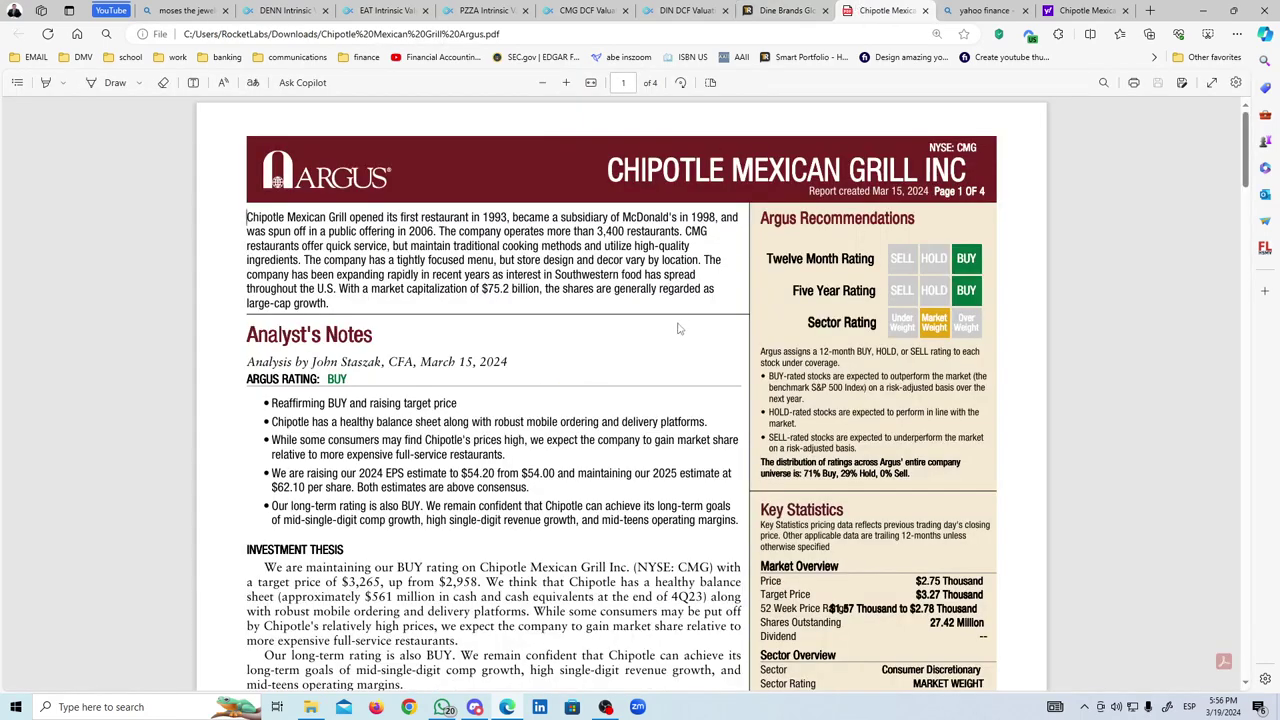
scroll(678, 328, down, 1)
scroll(677, 321, up, 1)
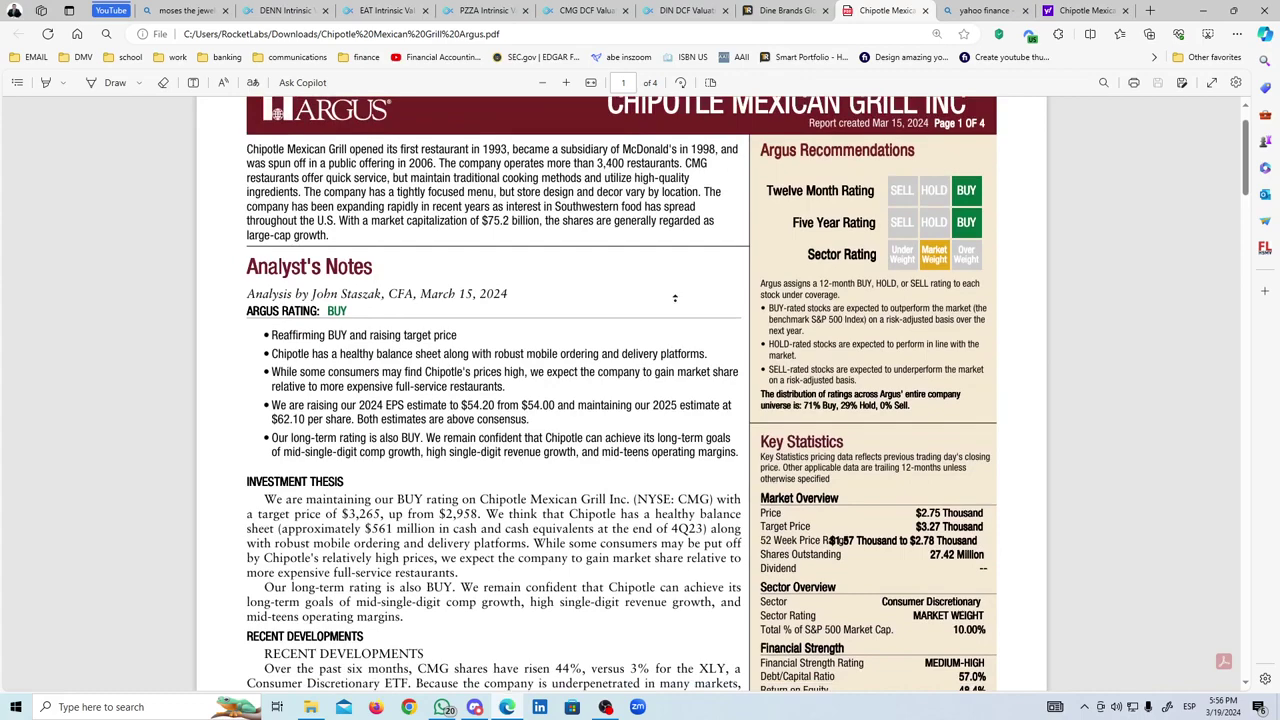
click(790, 11)
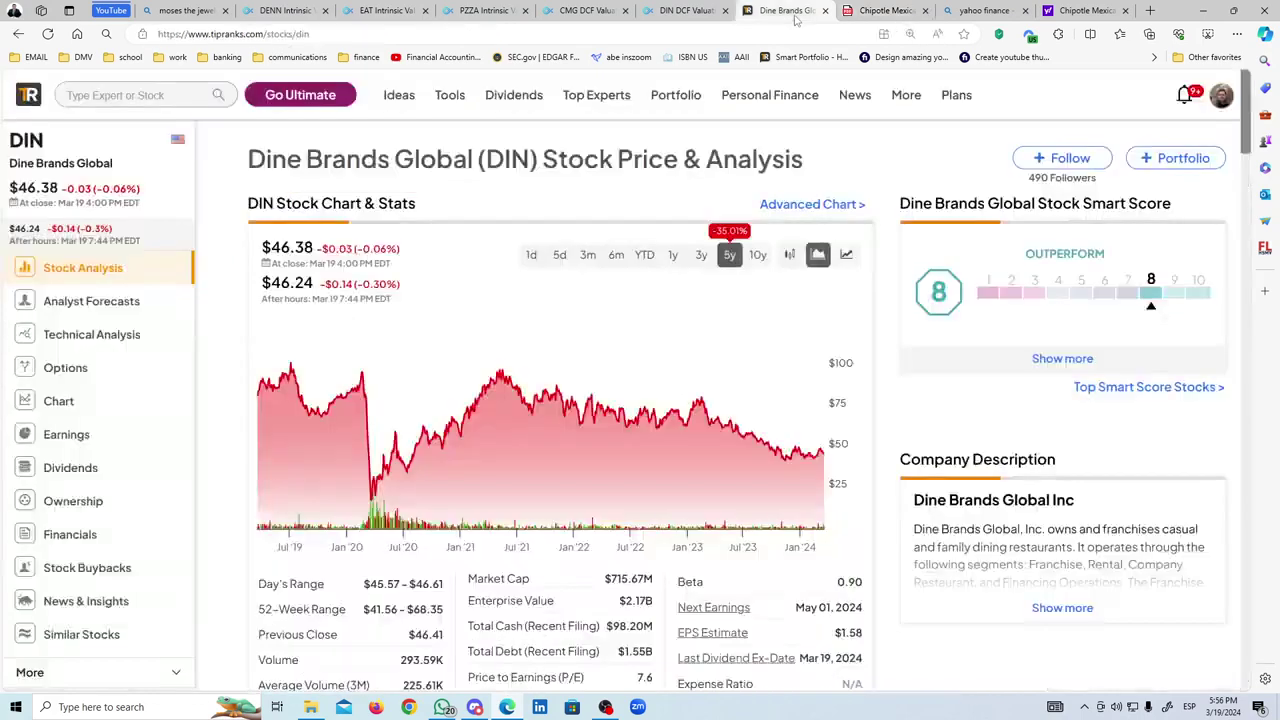
Review Dine Brands' base-case DCF forecast, model parameters and revenue growth sensitivity analysis, and go back to its DCF value section.
click(683, 8)
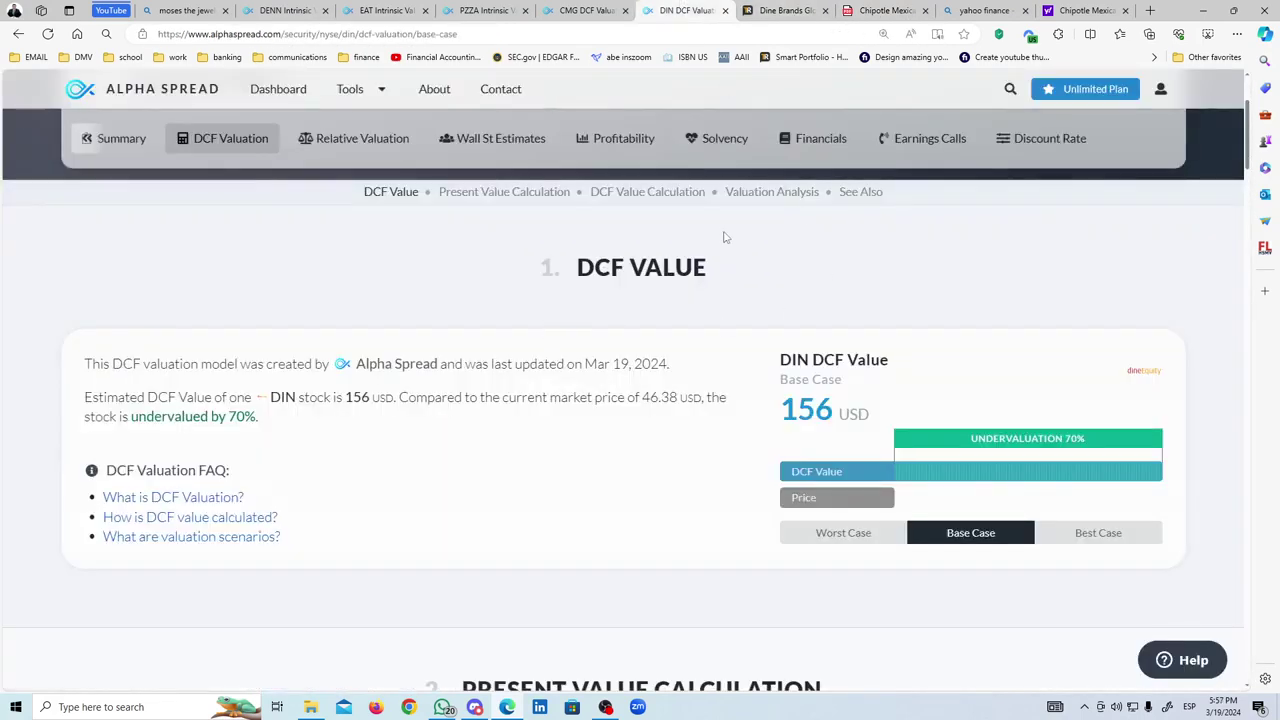
middle_click(658, 396)
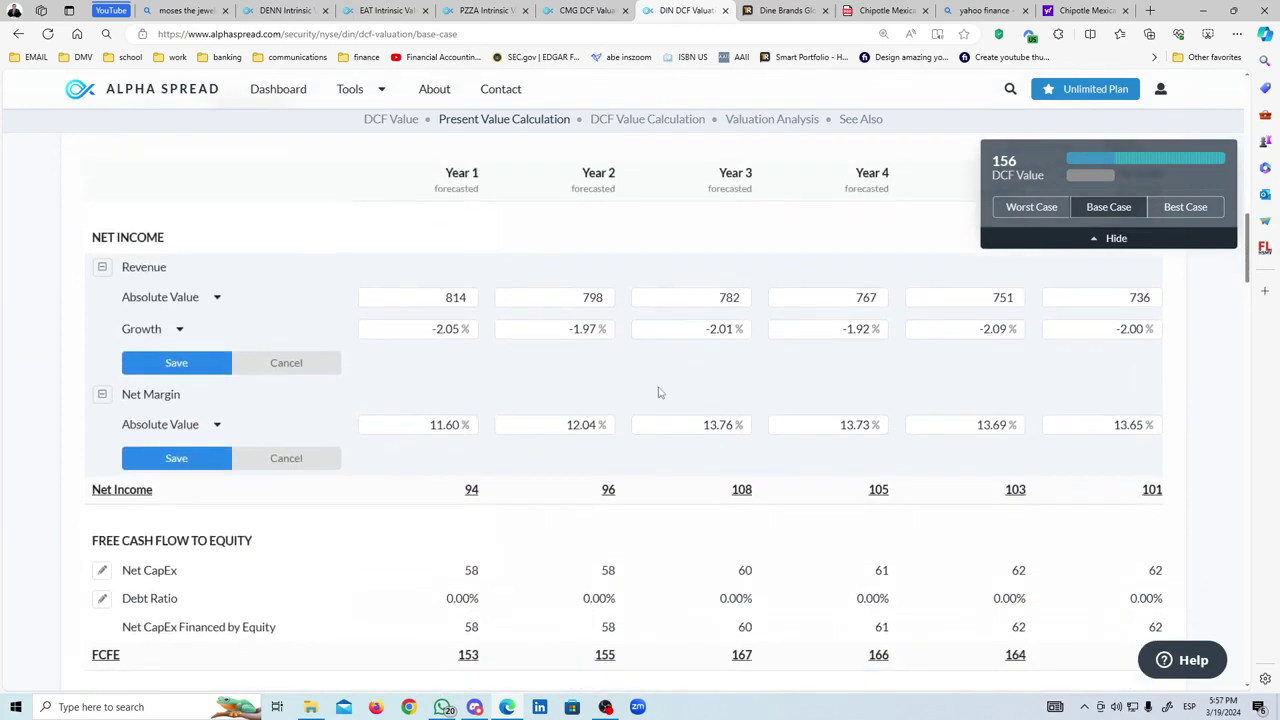
scroll(660, 390, up, 15)
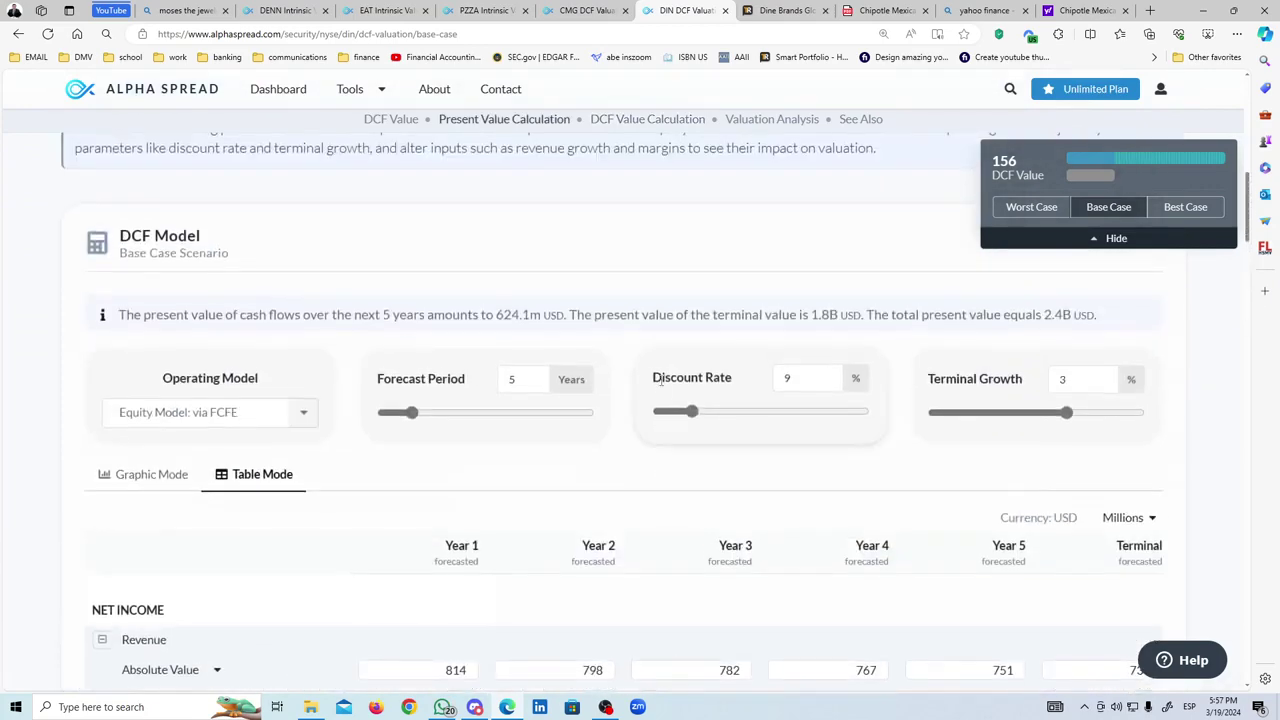
scroll(660, 385, up, 4)
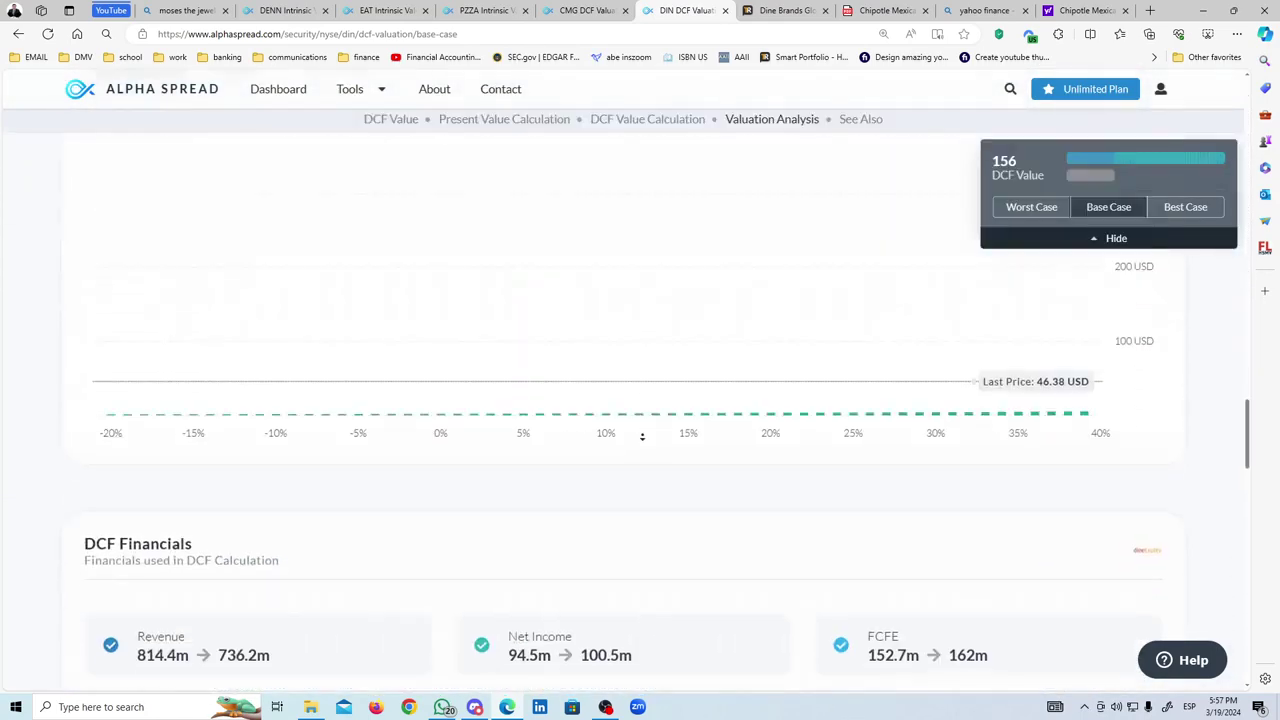
scroll(642, 436, up, 2)
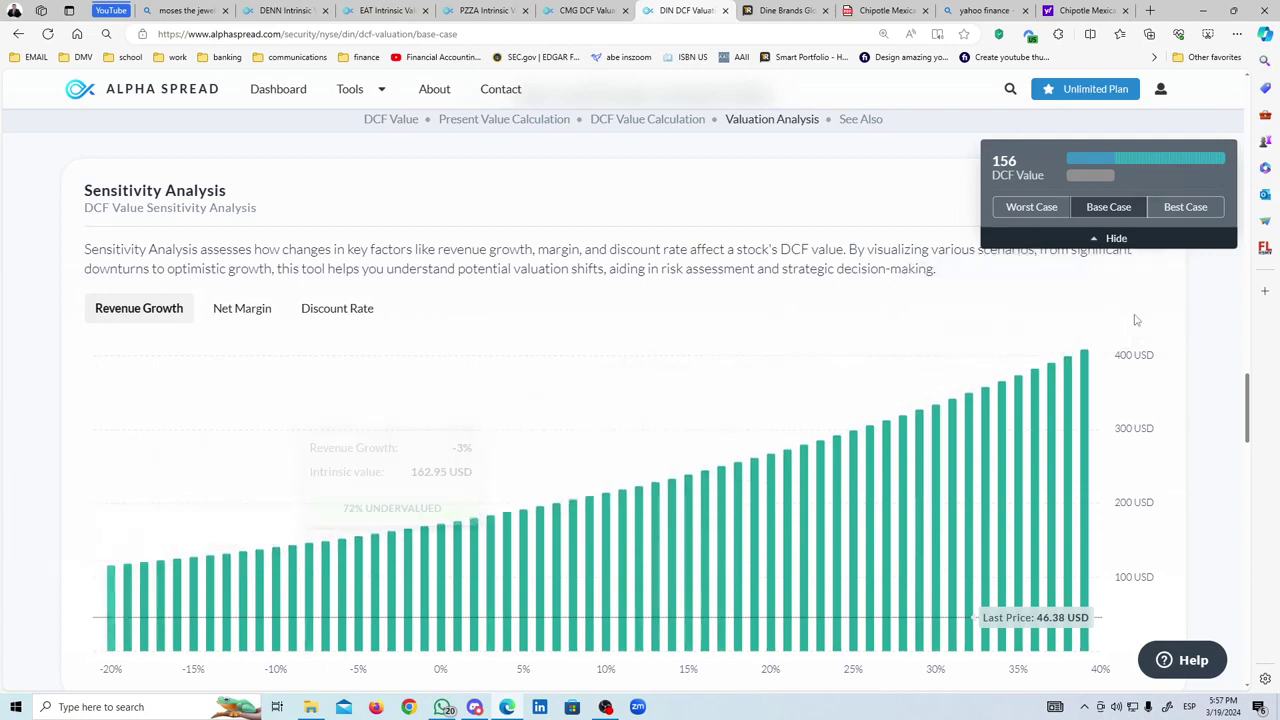
scroll(757, 489, up, 5)
scroll(757, 489, up, 15)
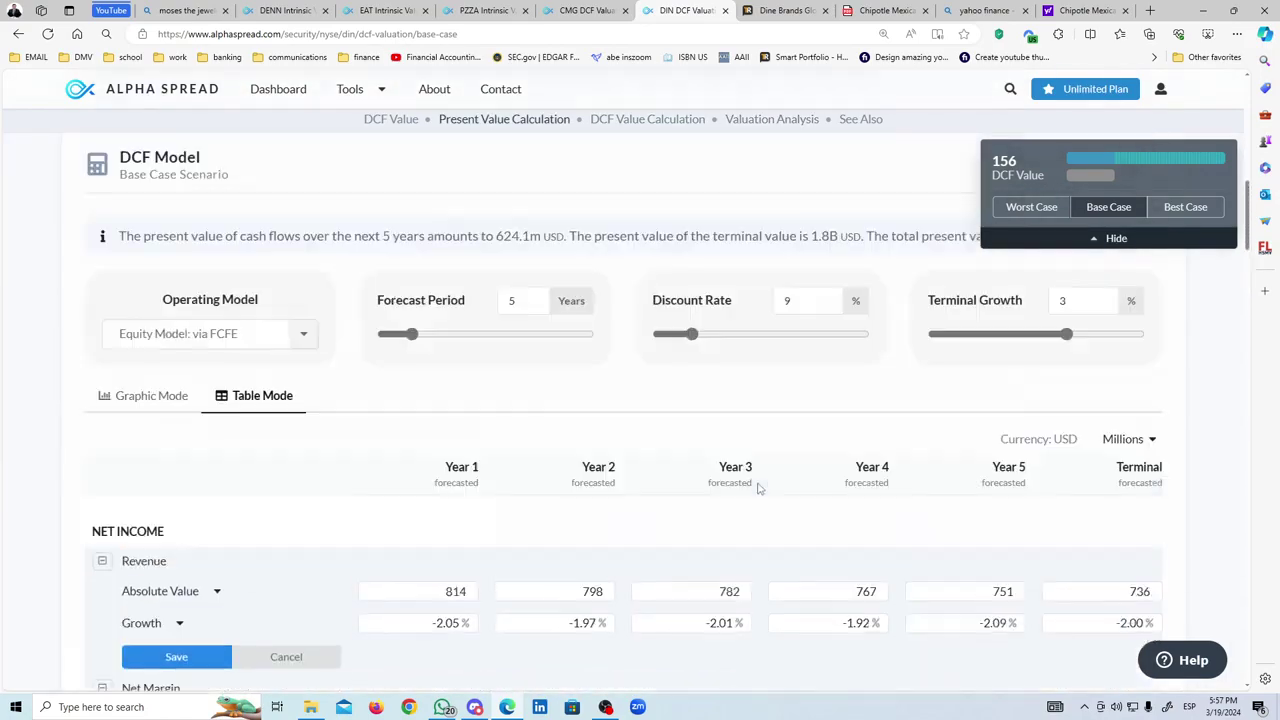
scroll(757, 489, up, 4)
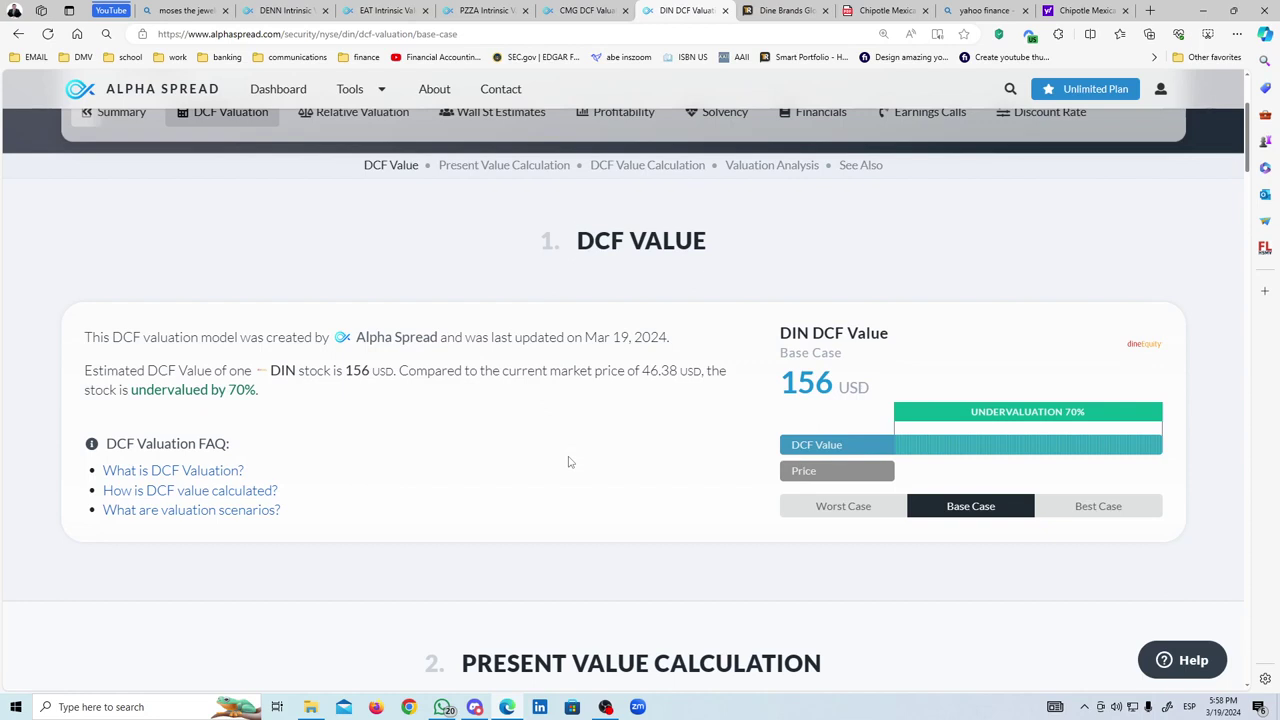
Switch to the Discord call, stop sharing the screen and mute the microphone.
key(alt+Tab)
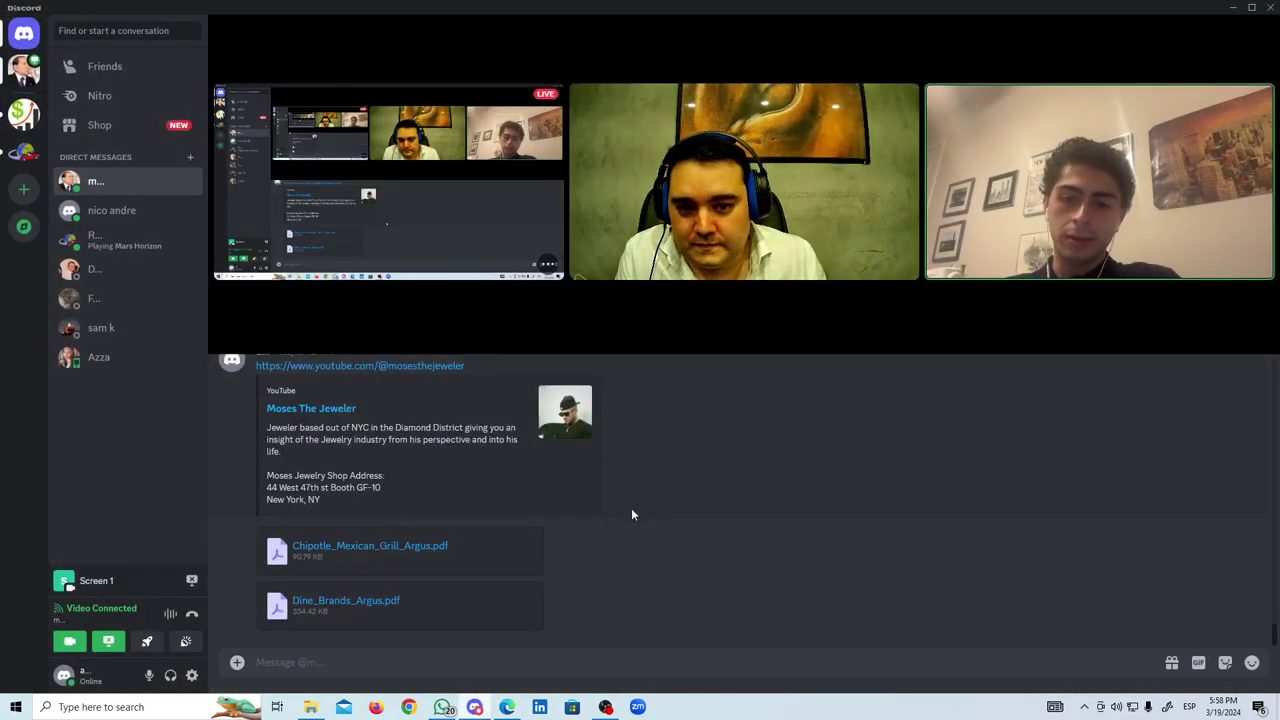
click(792, 326)
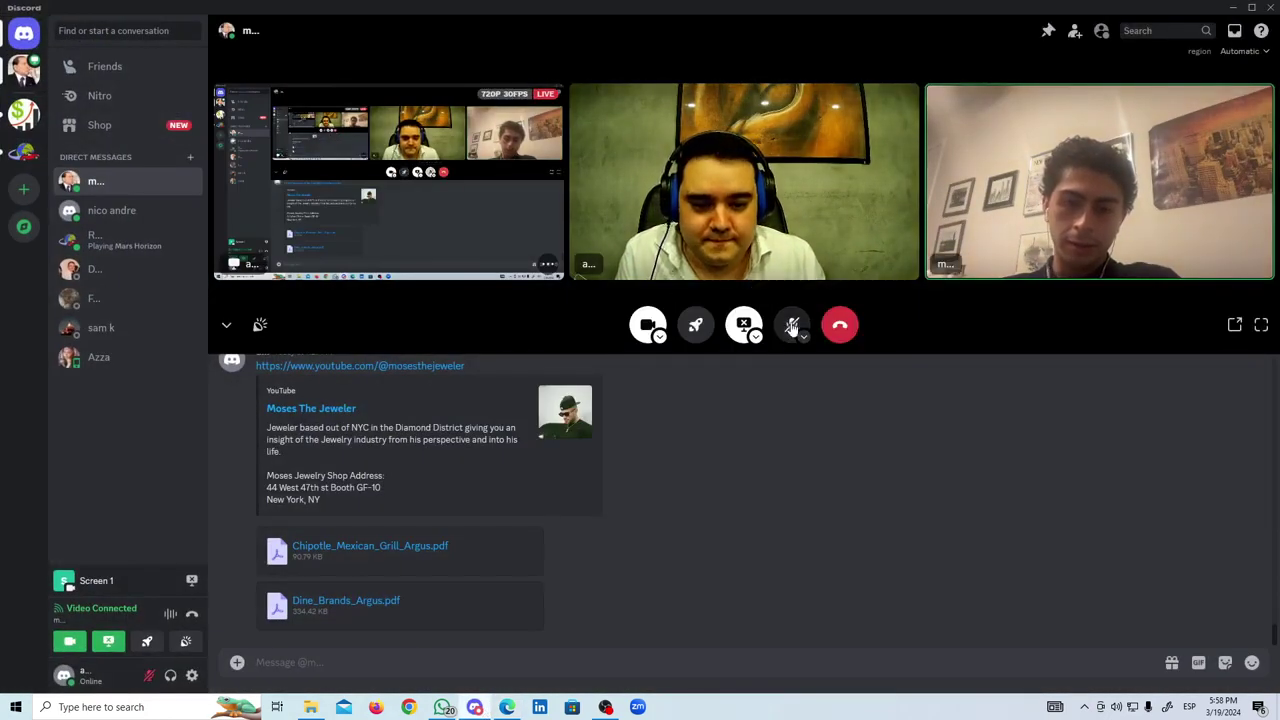
click(793, 328)
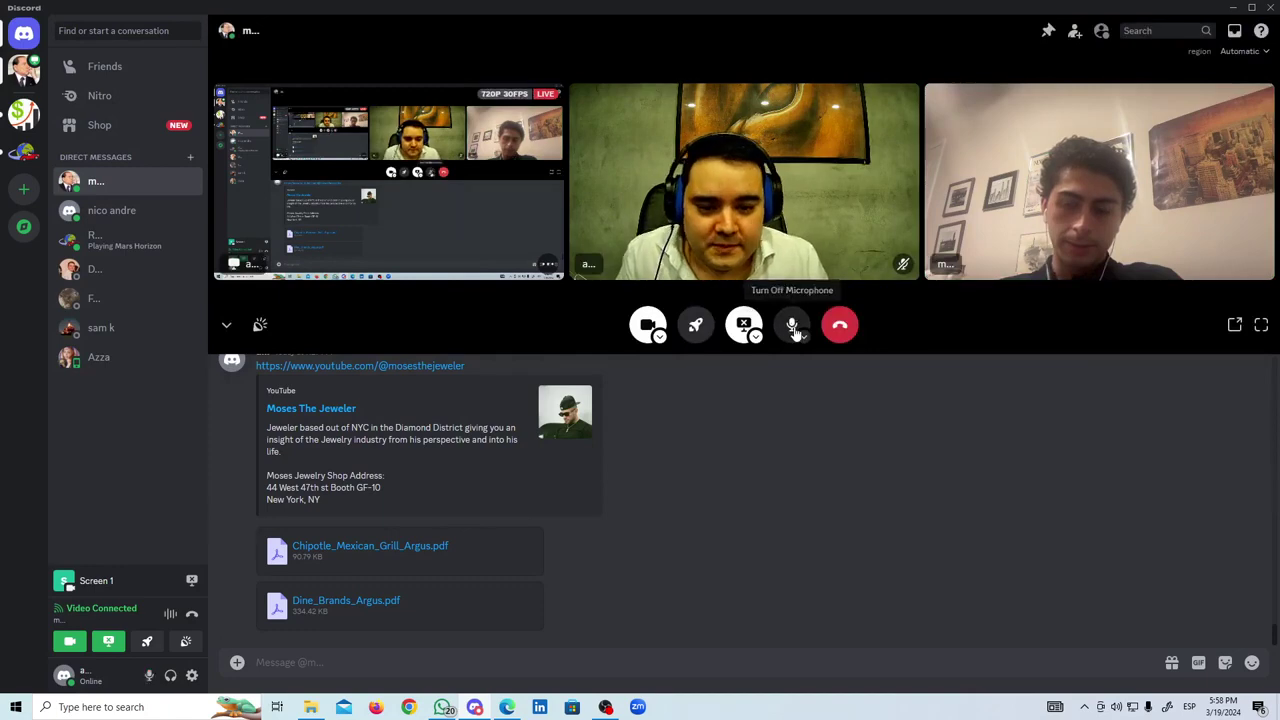
click(744, 325)
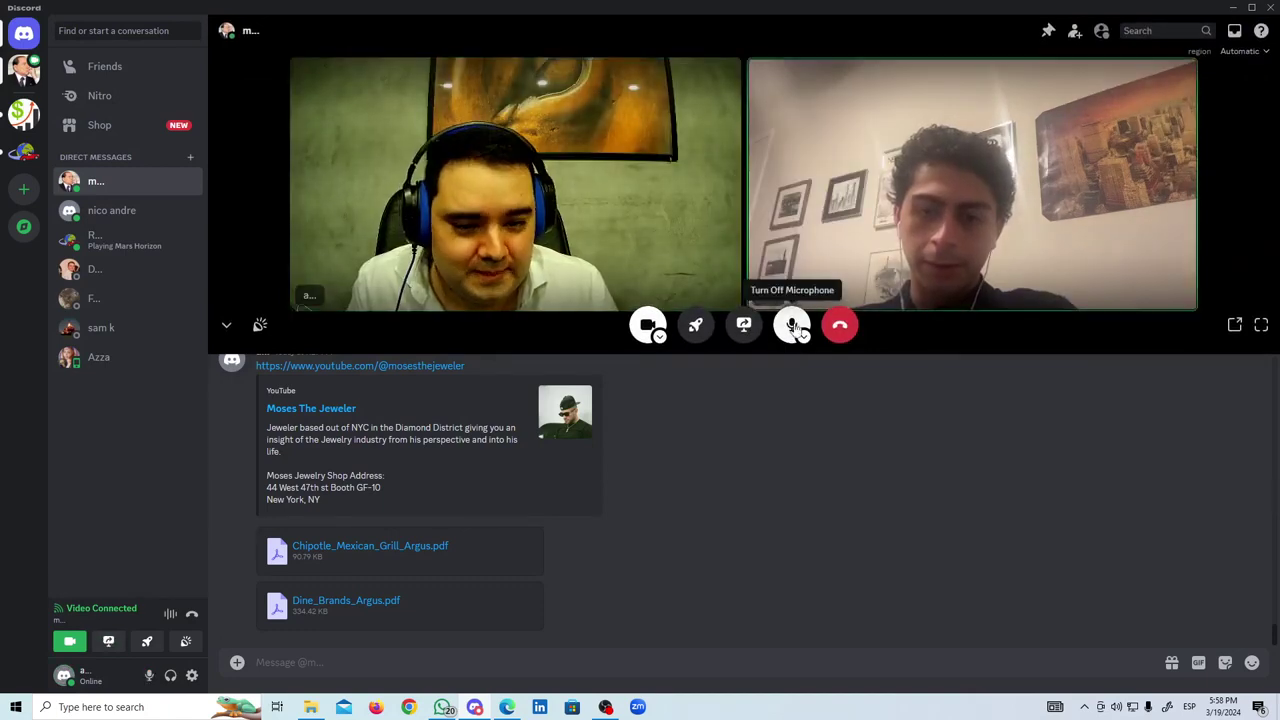
click(792, 325)
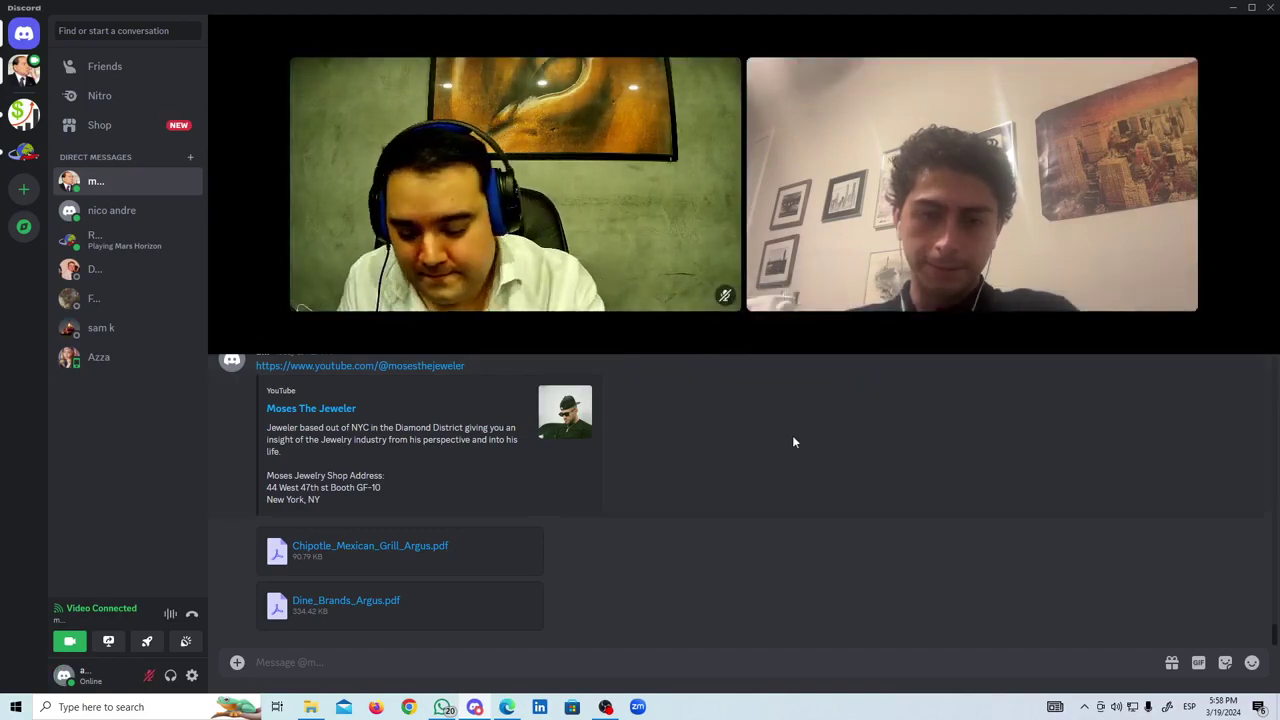